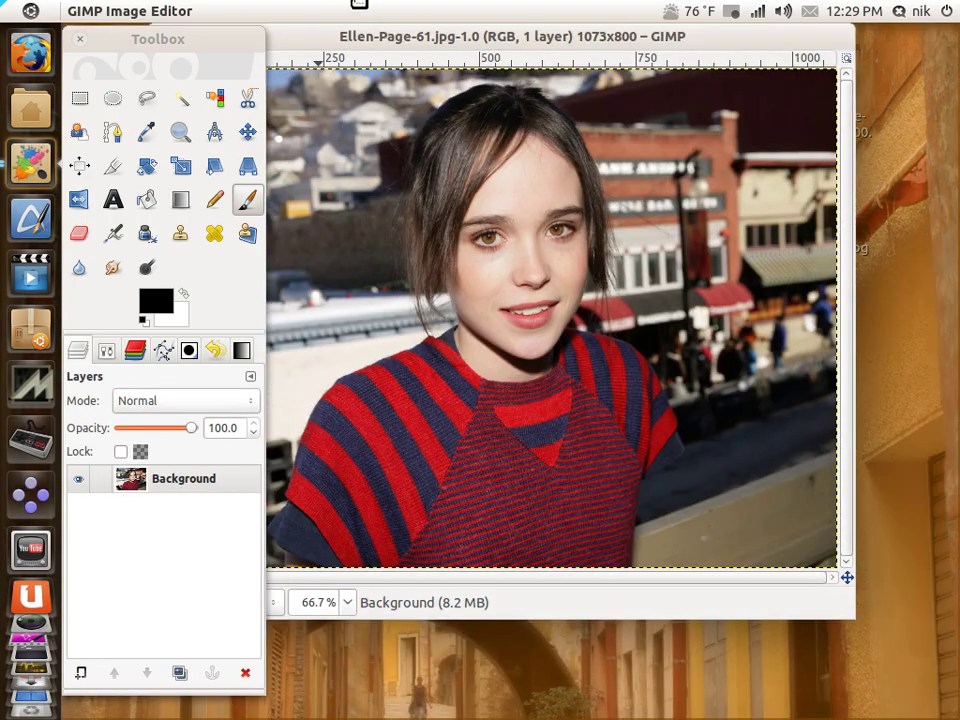
Duplicate the Background layer twice, creating Background copy and Background copy#1
{"action": "left_click_drag", "start_coordinate": [200, 37], "coordinate": [154, 21]}
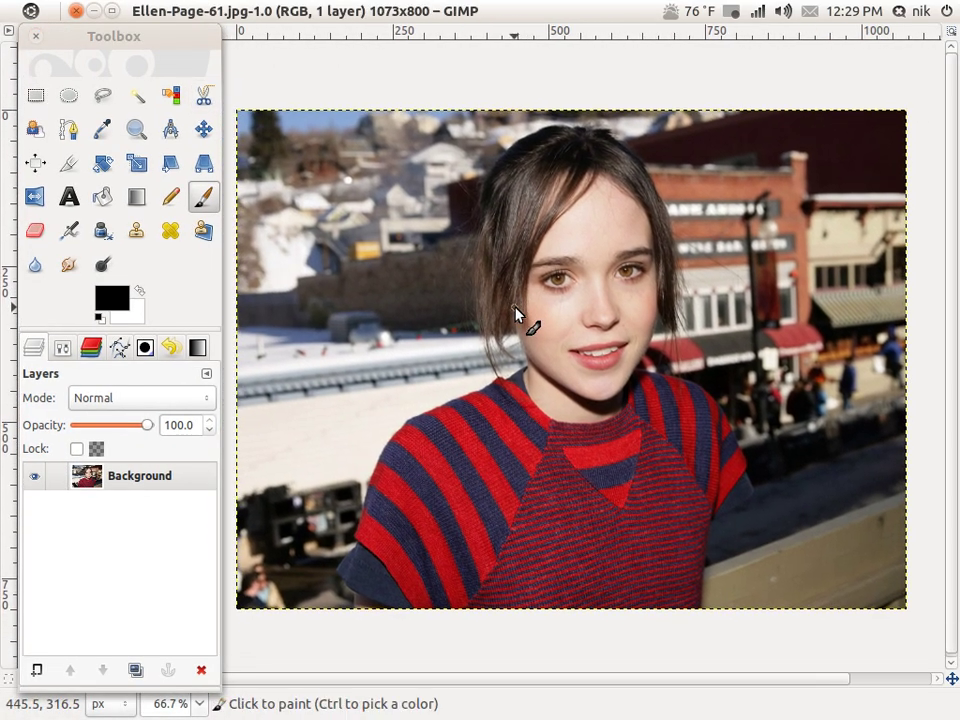
{"action": "scroll", "coordinate": [519, 305], "scroll_direction": "up", "scroll_amount": 1}
{"action": "scroll", "coordinate": [519, 305], "scroll_direction": "up", "scroll_amount": 1}
{"action": "scroll", "coordinate": [519, 305], "scroll_direction": "down", "scroll_amount": 1}
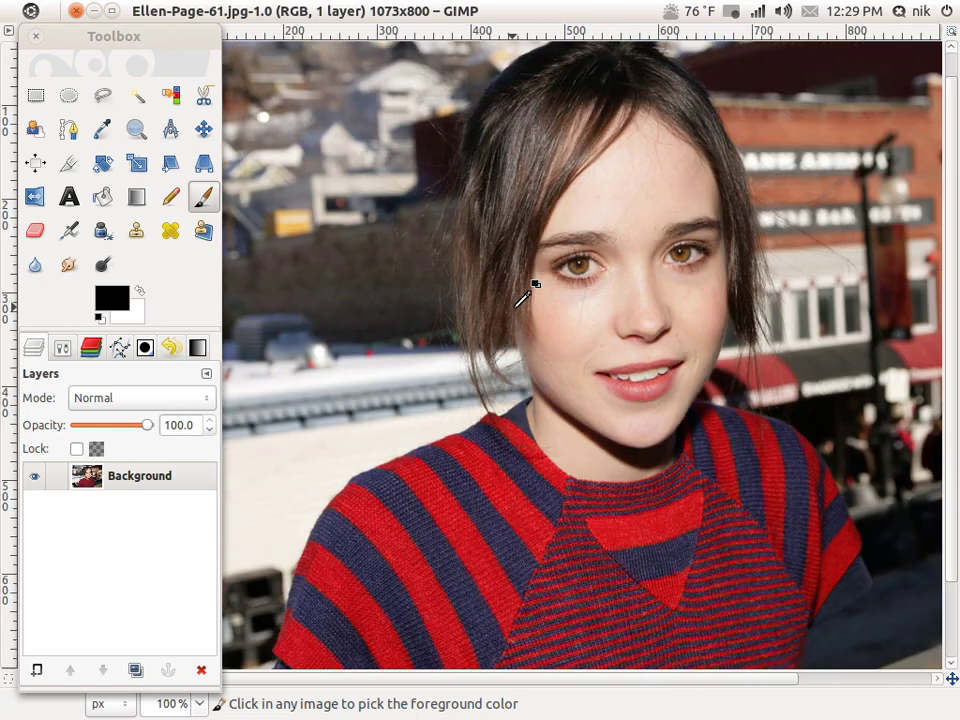
{"action": "left_click", "coordinate": [138, 671]}
{"action": "left_click", "coordinate": [138, 671]}
Hide the original Background layer and make Background copy#1 the active layer
{"action": "left_click", "coordinate": [122, 535]}
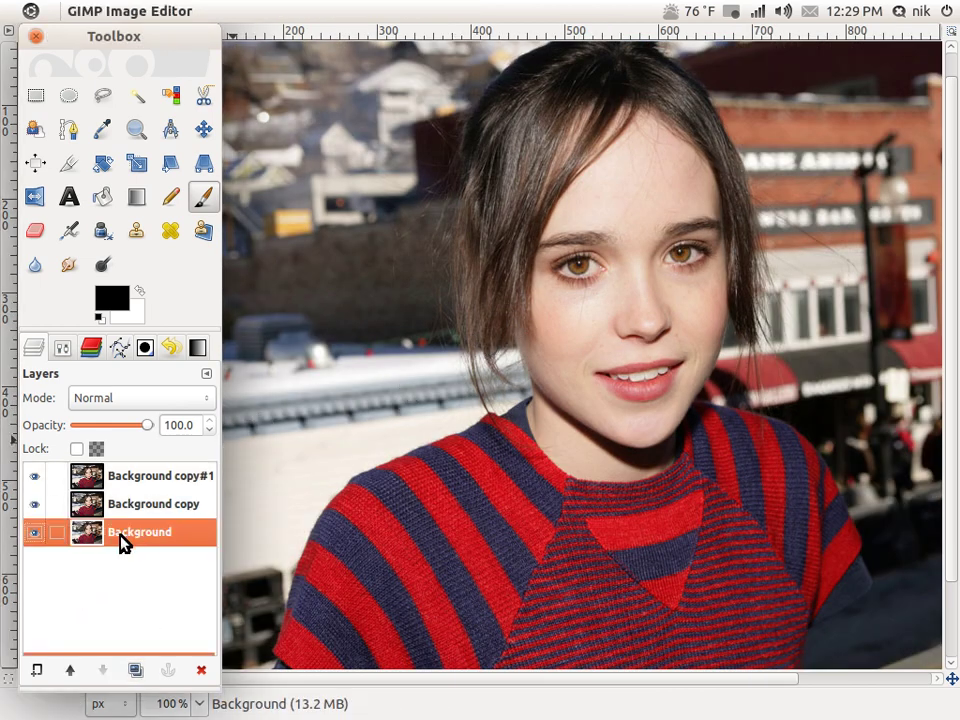
{"action": "left_click", "coordinate": [35, 533]}
{"action": "left_click", "coordinate": [122, 505]}
{"action": "left_click", "coordinate": [128, 479]}
{"action": "left_click", "coordinate": [132, 505]}
{"action": "left_click", "coordinate": [135, 480]}
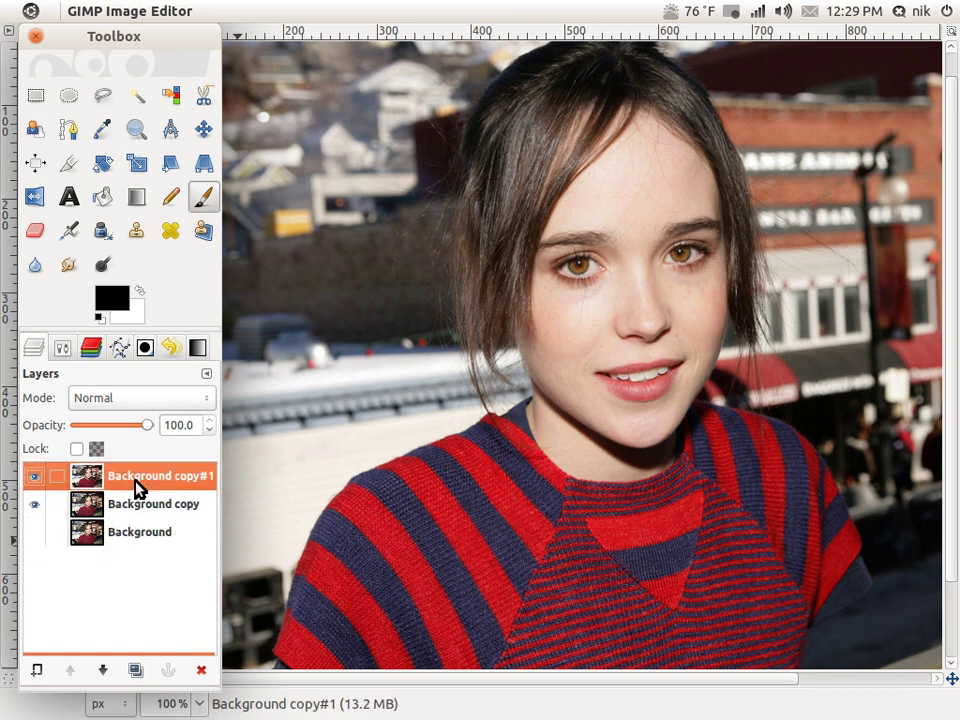
{"action": "left_click", "coordinate": [392, 33]}
{"action": "left_click", "coordinate": [398, 11]}
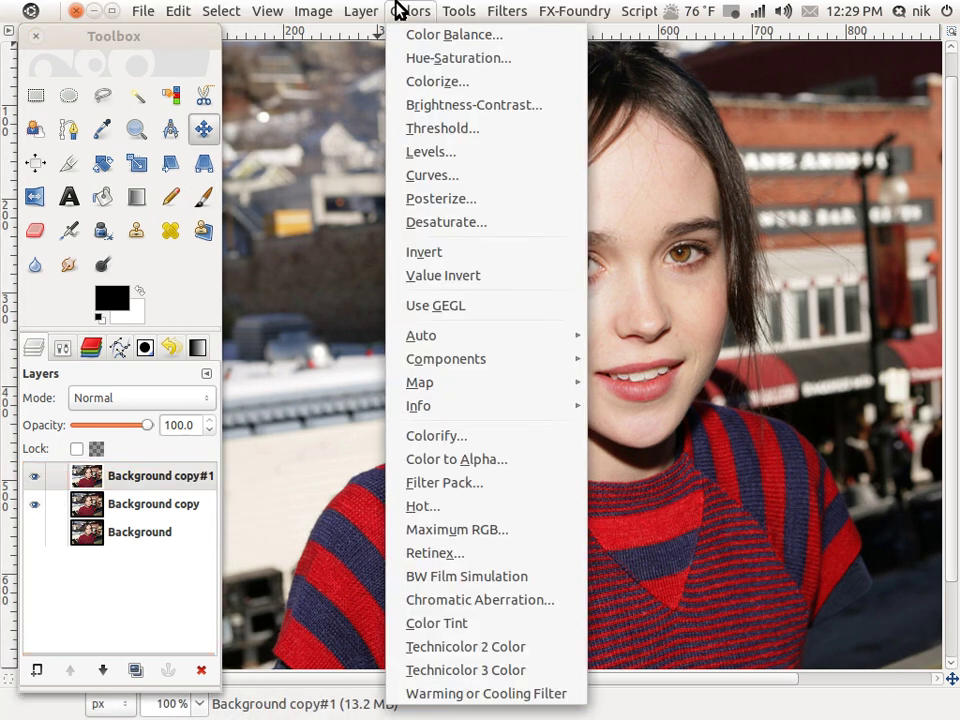
Brighten Background copy#1 with Levels by raising the midtone gamma to 1.30
{"action": "left_click", "coordinate": [440, 151]}
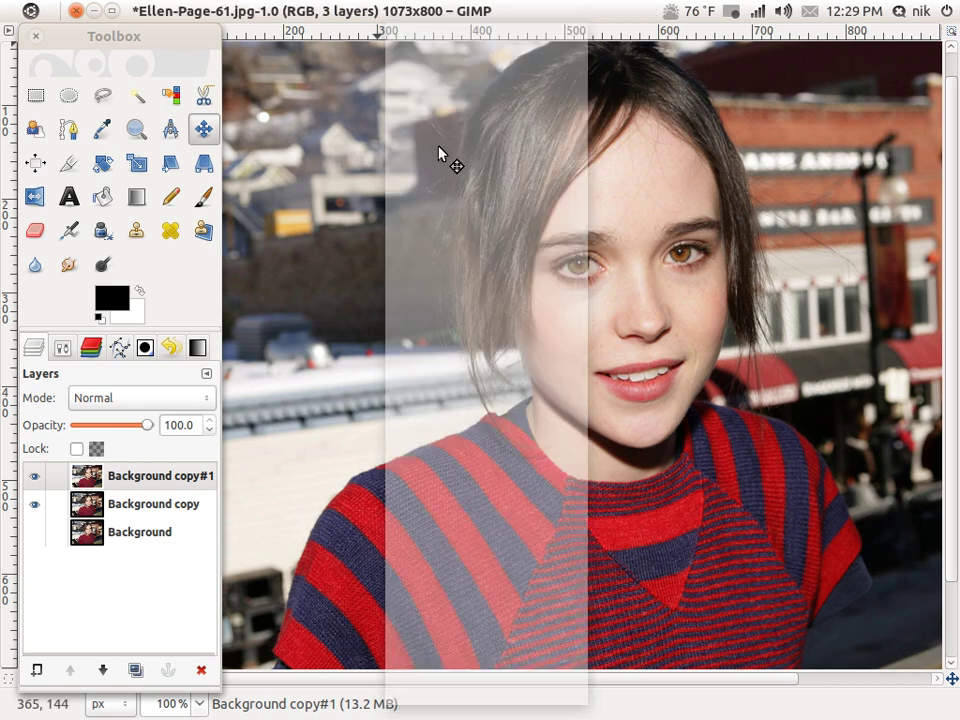
{"action": "mouse_move", "coordinate": [636, 129]}
{"action": "left_mouse_down"}
{"action": "mouse_move", "coordinate": [300, 104]}
{"action": "mouse_move", "coordinate": [196, 47]}
{"action": "left_mouse_up"}
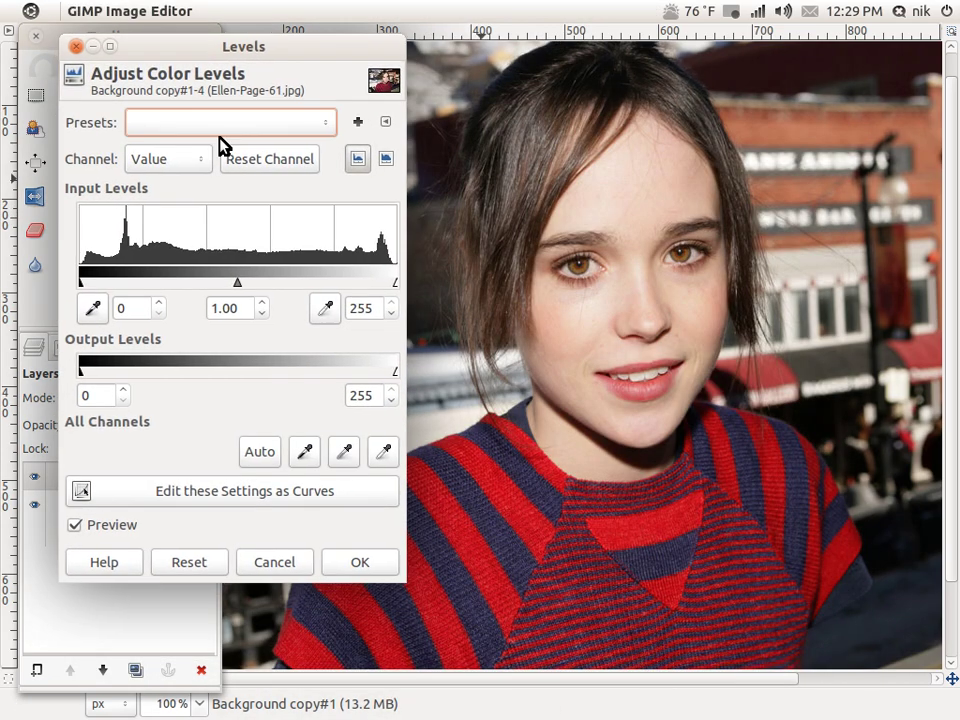
{"action": "left_click_drag", "start_coordinate": [240, 285], "coordinate": [221, 286]}
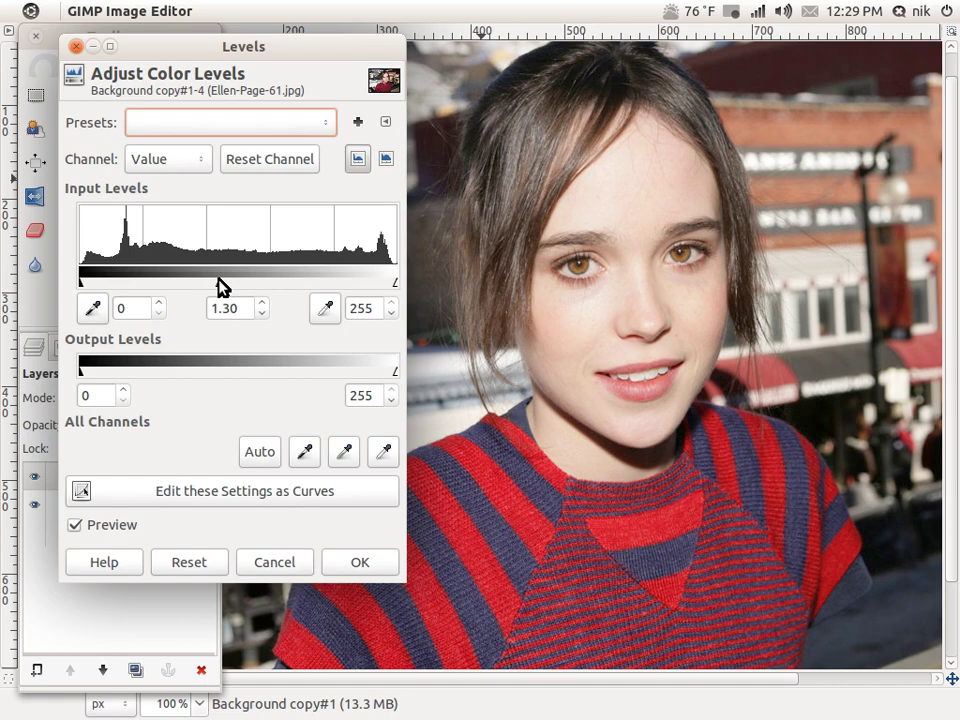
{"action": "left_click", "coordinate": [356, 564]}
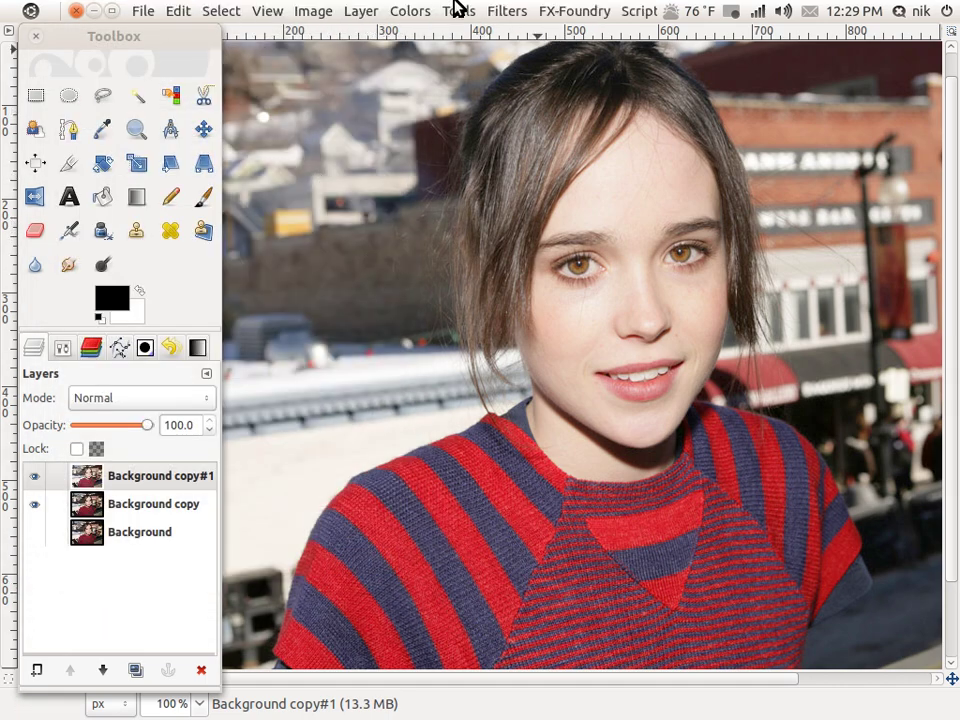
{"action": "left_click", "coordinate": [414, 10]}
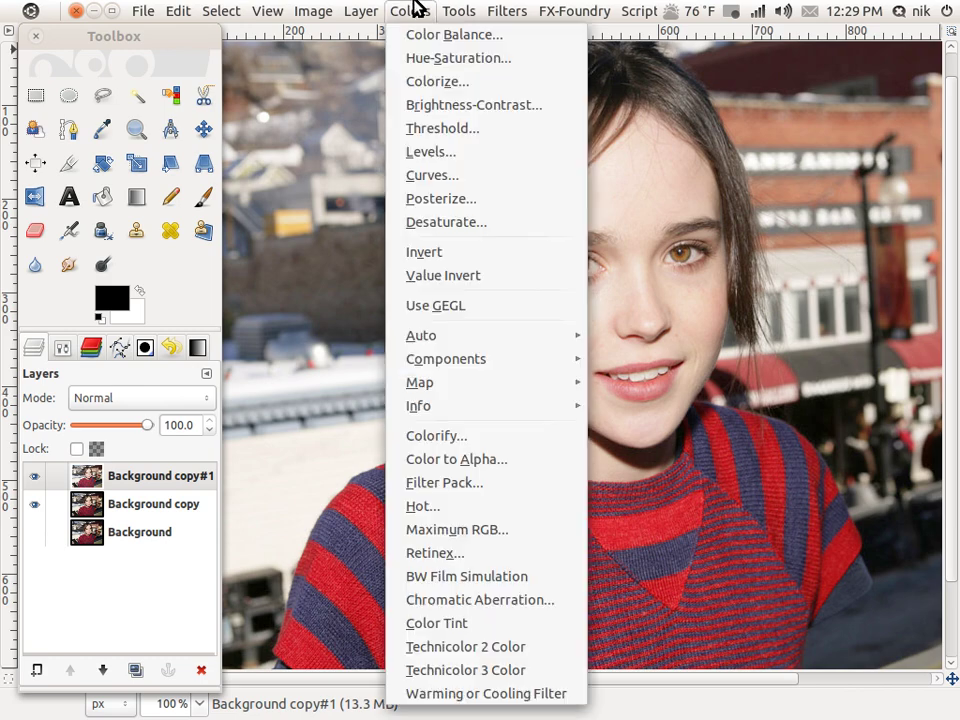
Open Curves on Background copy#1 and switch to the Red channel
{"action": "left_click", "coordinate": [443, 176]}
{"action": "left_click_drag", "start_coordinate": [321, 146], "coordinate": [278, 73]}
{"action": "left_click", "coordinate": [143, 184]}
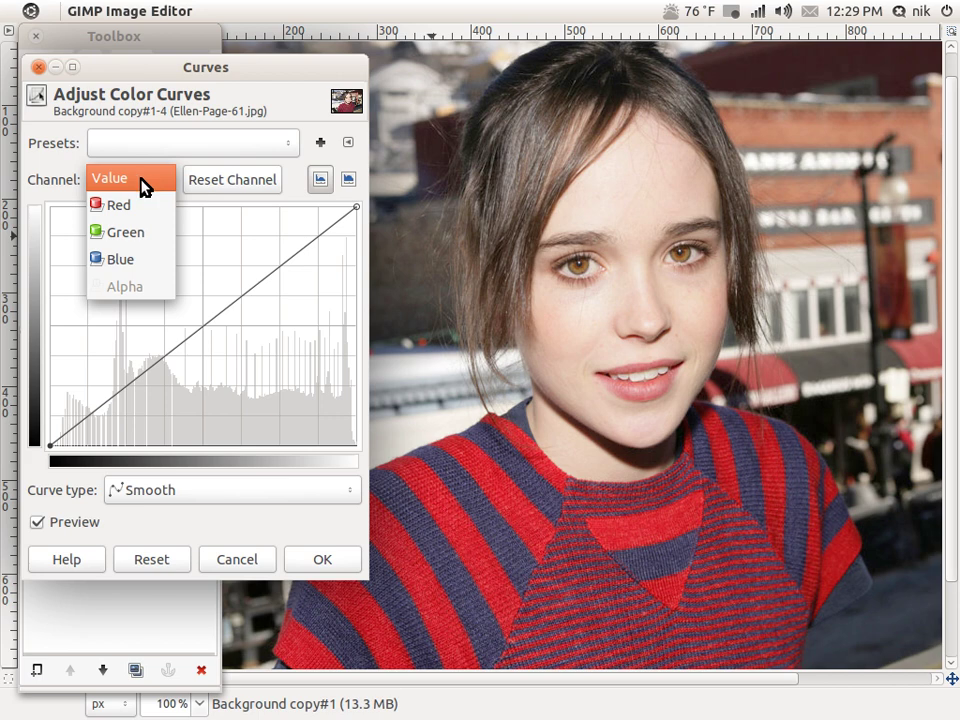
{"action": "left_click", "coordinate": [146, 203]}
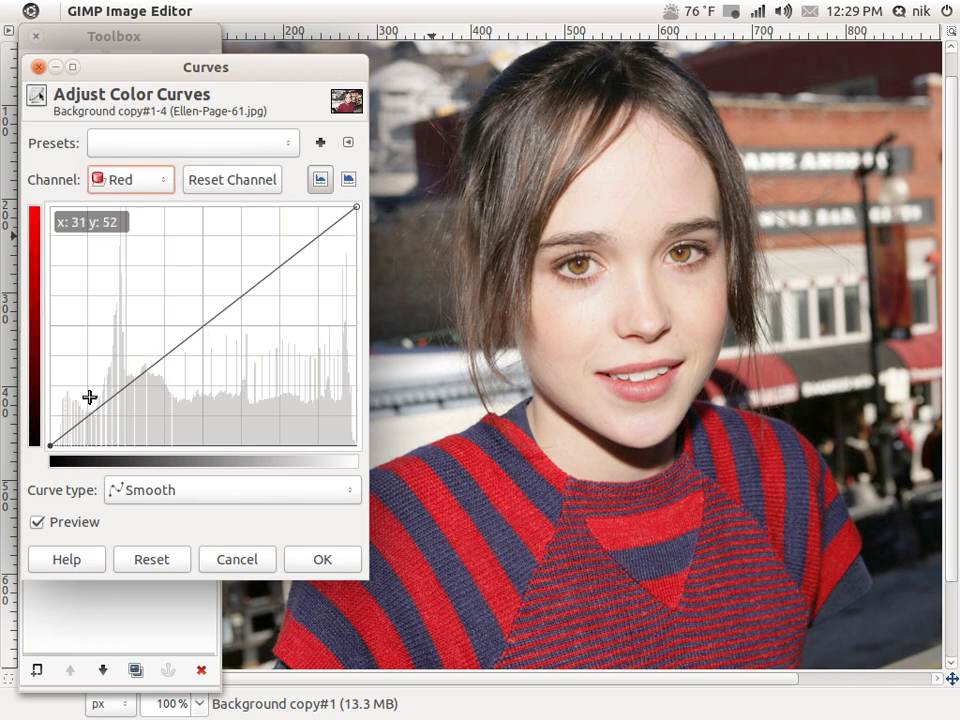
Bend the Red curve into a gentle S-shape with lowered highlights
{"action": "left_click", "coordinate": [203, 326]}
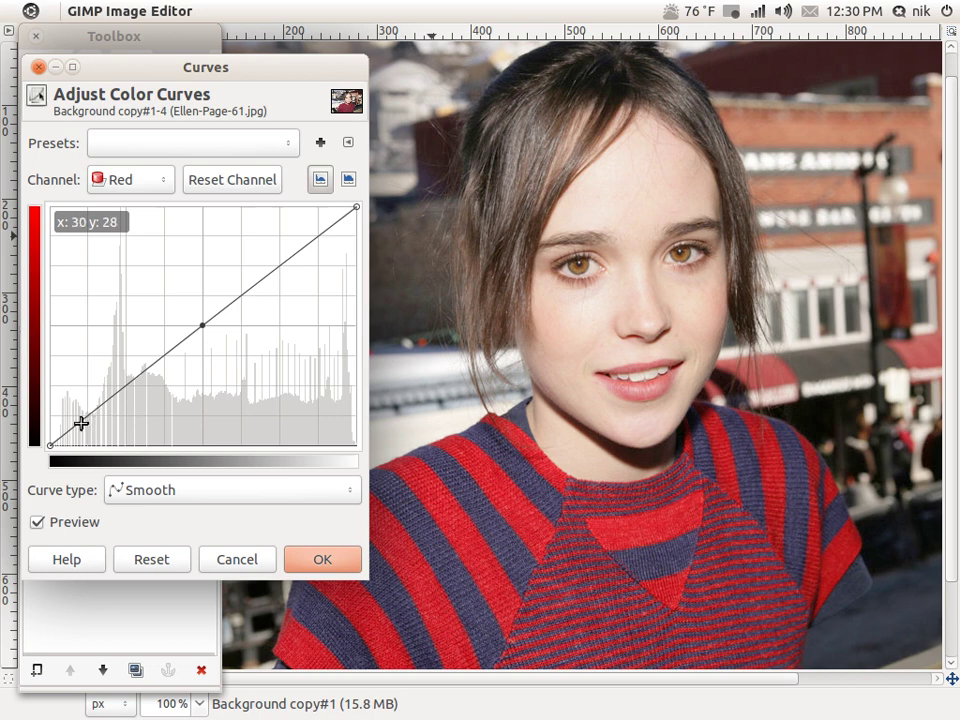
{"action": "left_click_drag", "start_coordinate": [112, 401], "coordinate": [116, 408]}
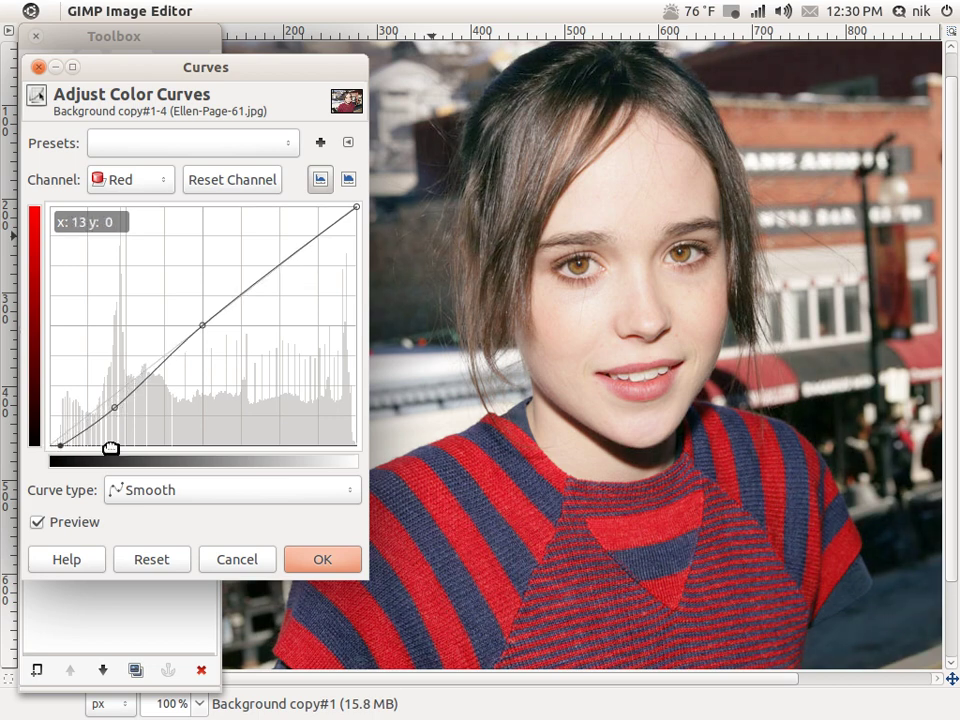
{"action": "left_click_drag", "start_coordinate": [357, 206], "coordinate": [364, 238]}
{"action": "left_click_drag", "start_coordinate": [278, 279], "coordinate": [274, 262]}
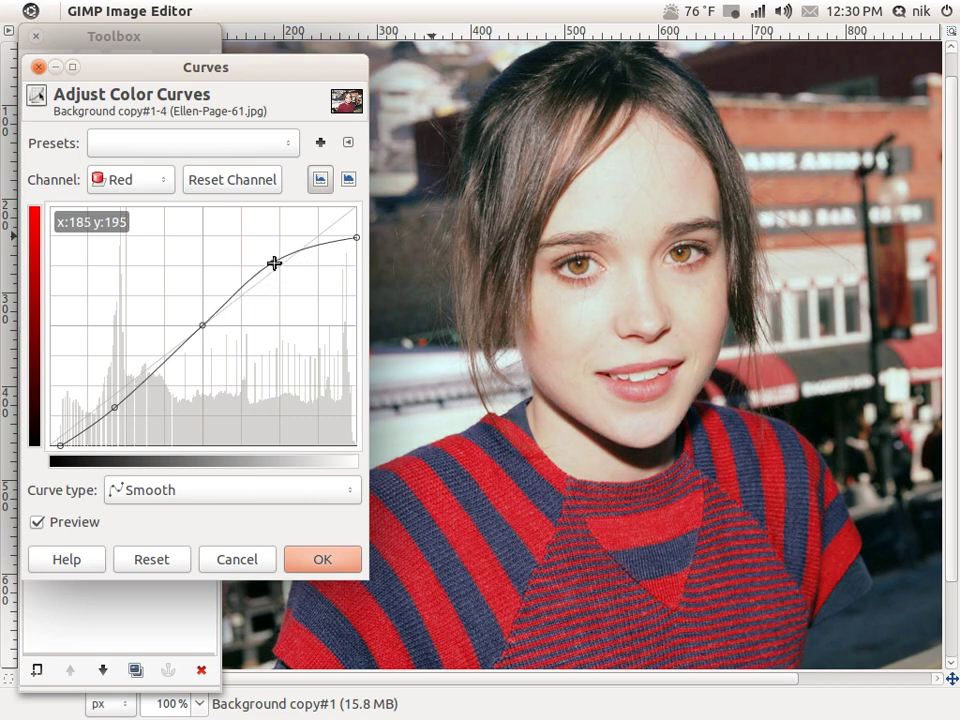
{"action": "left_click_drag", "start_coordinate": [124, 407], "coordinate": [117, 407]}
{"action": "mouse_move", "coordinate": [206, 326]}
{"action": "left_mouse_down"}
{"action": "mouse_move", "coordinate": [213, 335]}
{"action": "mouse_move", "coordinate": [204, 319]}
{"action": "mouse_move", "coordinate": [207, 327]}
{"action": "left_mouse_up"}
{"action": "left_click_drag", "start_coordinate": [278, 262], "coordinate": [276, 266]}
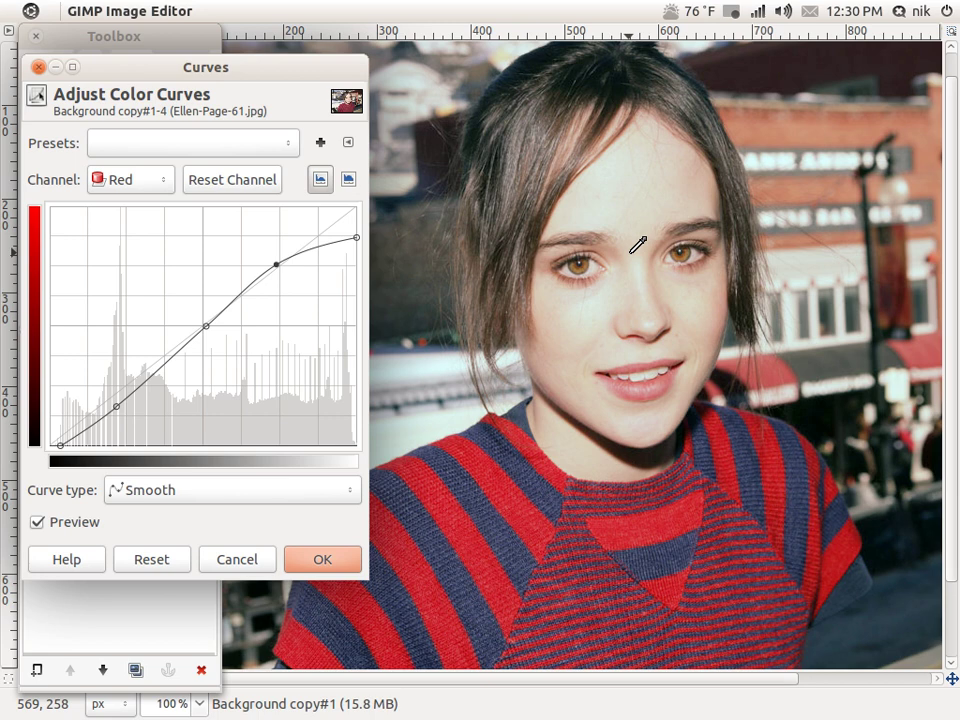
{"action": "left_click", "coordinate": [137, 181]}
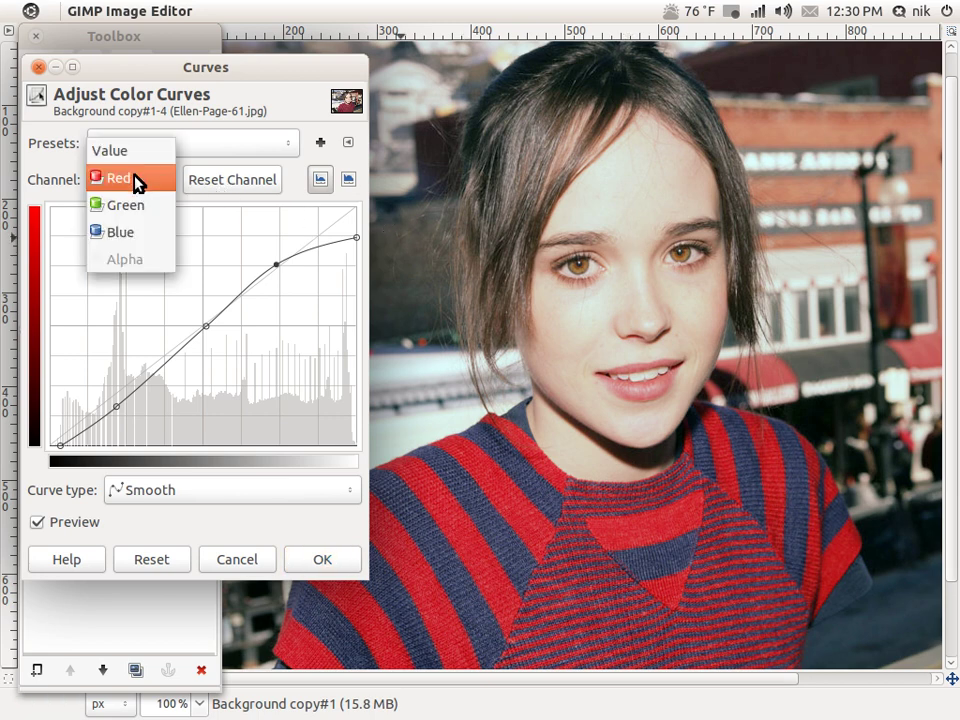
Give the Green curve an S-shape, moving its black point inward and lowering highlights to 245
{"action": "left_click", "coordinate": [137, 205]}
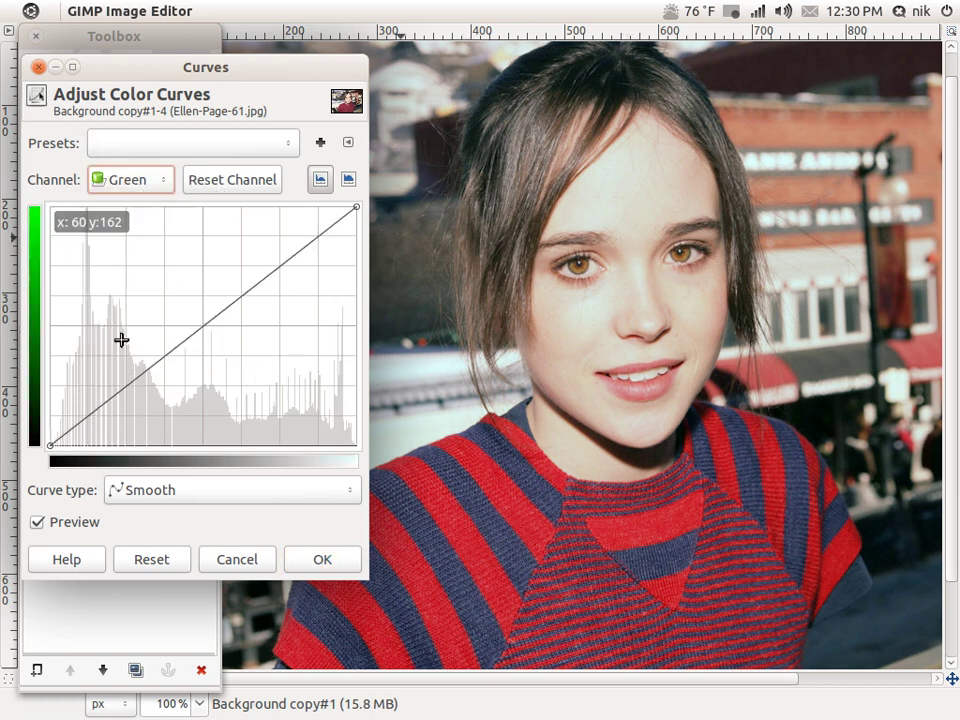
{"action": "left_click", "coordinate": [204, 324]}
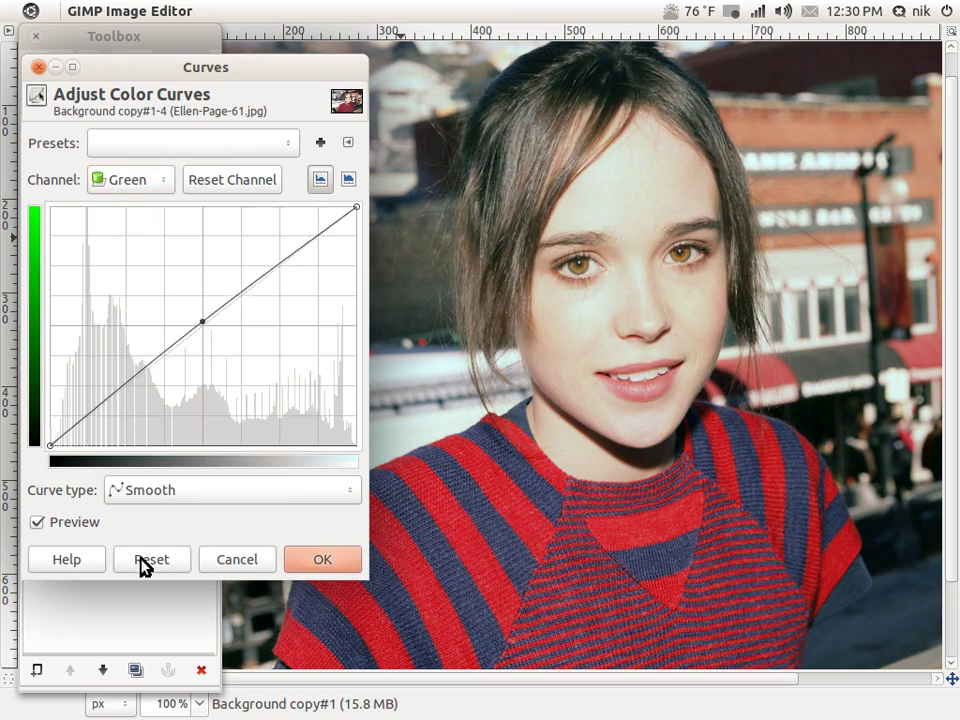
{"action": "left_click_drag", "start_coordinate": [53, 446], "coordinate": [72, 447]}
{"action": "left_click_drag", "start_coordinate": [125, 390], "coordinate": [130, 397]}
{"action": "left_click_drag", "start_coordinate": [304, 246], "coordinate": [300, 240]}
{"action": "left_click_drag", "start_coordinate": [349, 210], "coordinate": [363, 216]}
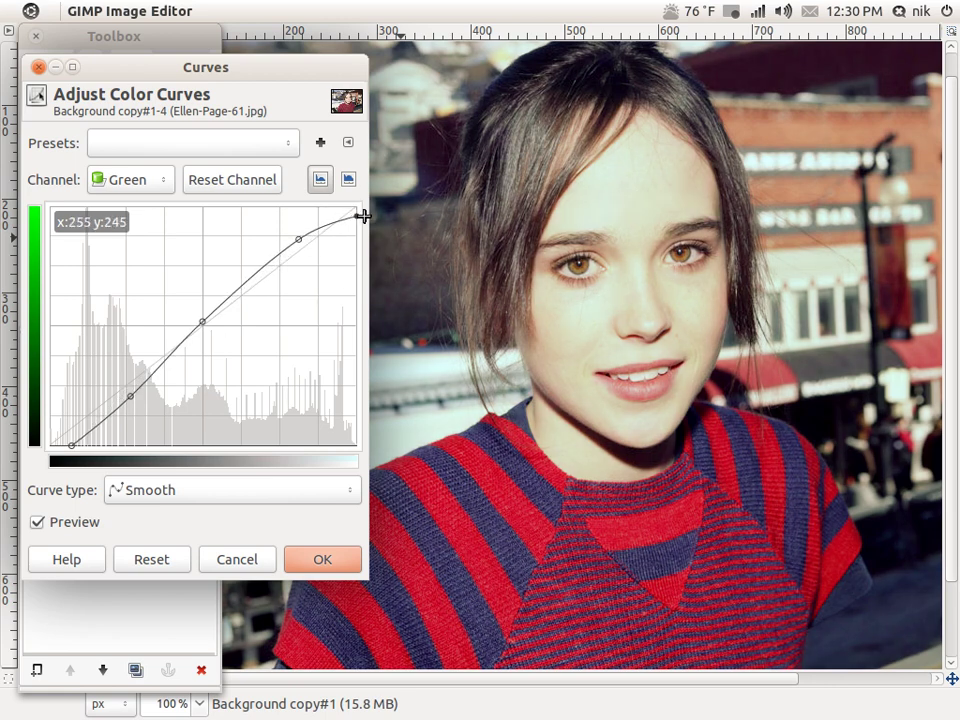
{"action": "mouse_move", "coordinate": [204, 322]}
{"action": "left_mouse_down"}
{"action": "mouse_move", "coordinate": [217, 341]}
{"action": "mouse_move", "coordinate": [205, 321]}
{"action": "left_mouse_up"}
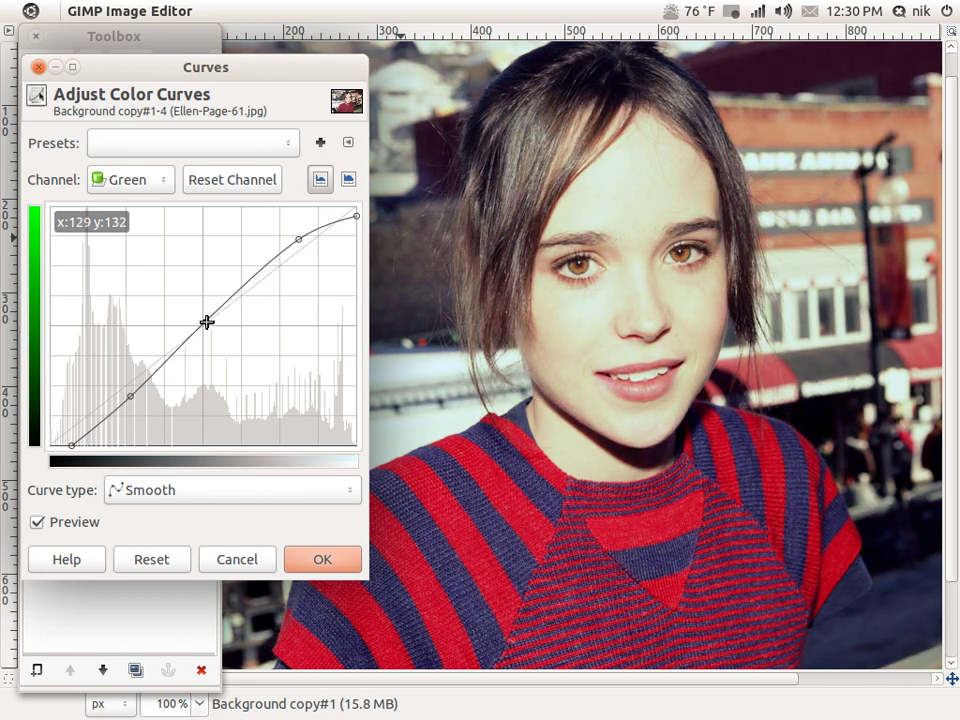
{"action": "left_click", "coordinate": [140, 179]}
Reshape the Blue curve with raised shadows, lowered highlights and a lowered midpoint
{"action": "left_click", "coordinate": [137, 204]}
{"action": "left_click", "coordinate": [203, 326]}
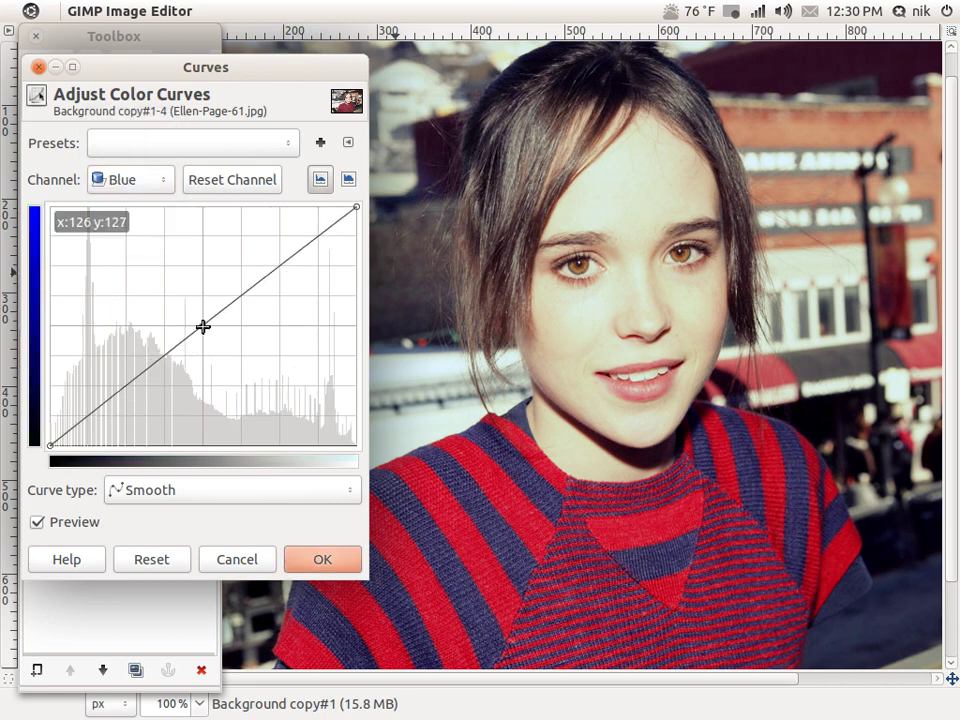
{"action": "left_click_drag", "start_coordinate": [52, 440], "coordinate": [48, 422]}
{"action": "left_click_drag", "start_coordinate": [107, 393], "coordinate": [103, 380]}
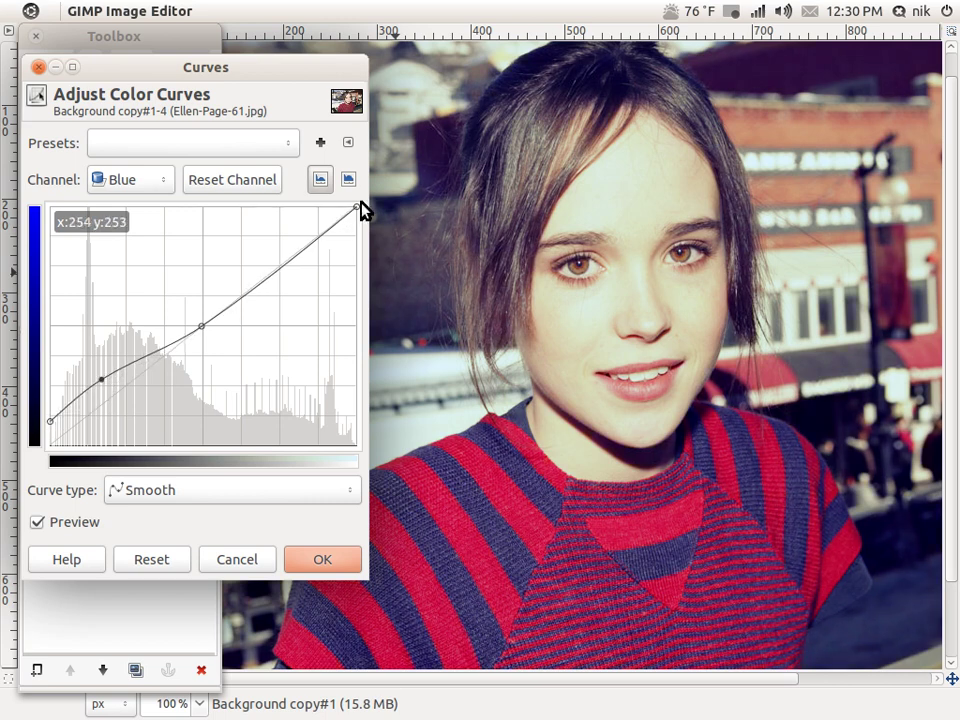
{"action": "left_click_drag", "start_coordinate": [362, 208], "coordinate": [376, 247]}
{"action": "left_click_drag", "start_coordinate": [298, 279], "coordinate": [296, 271]}
{"action": "left_click_drag", "start_coordinate": [204, 327], "coordinate": [212, 346]}
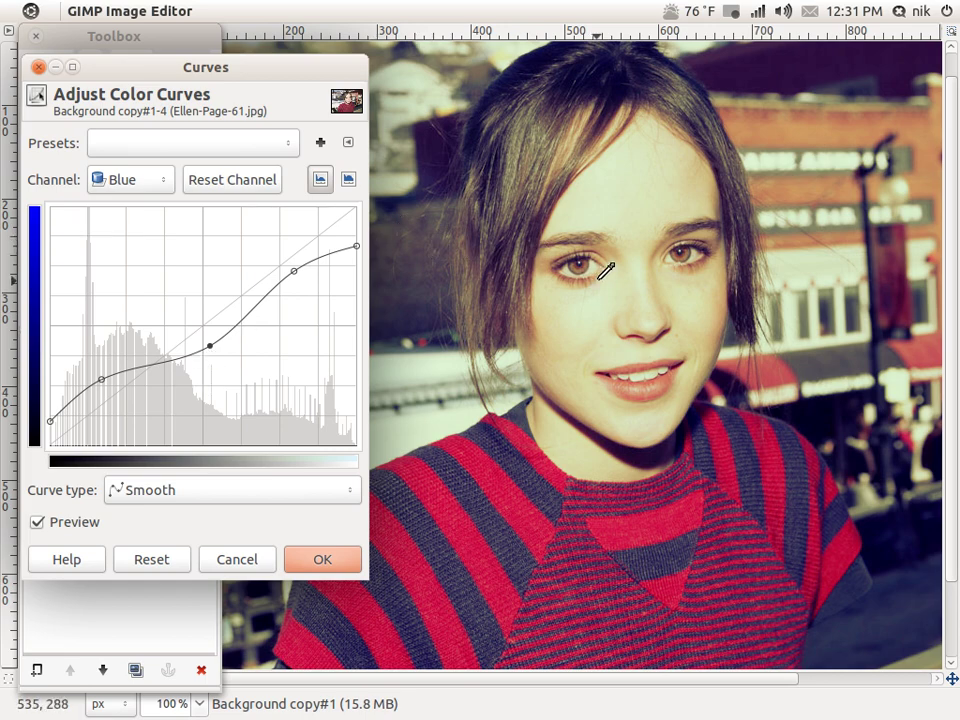
Pan and zoom around the portrait to inspect the warm, faded cross-processed preview
{"action": "scroll", "coordinate": [622, 240], "scroll_direction": "down", "scroll_amount": 3}
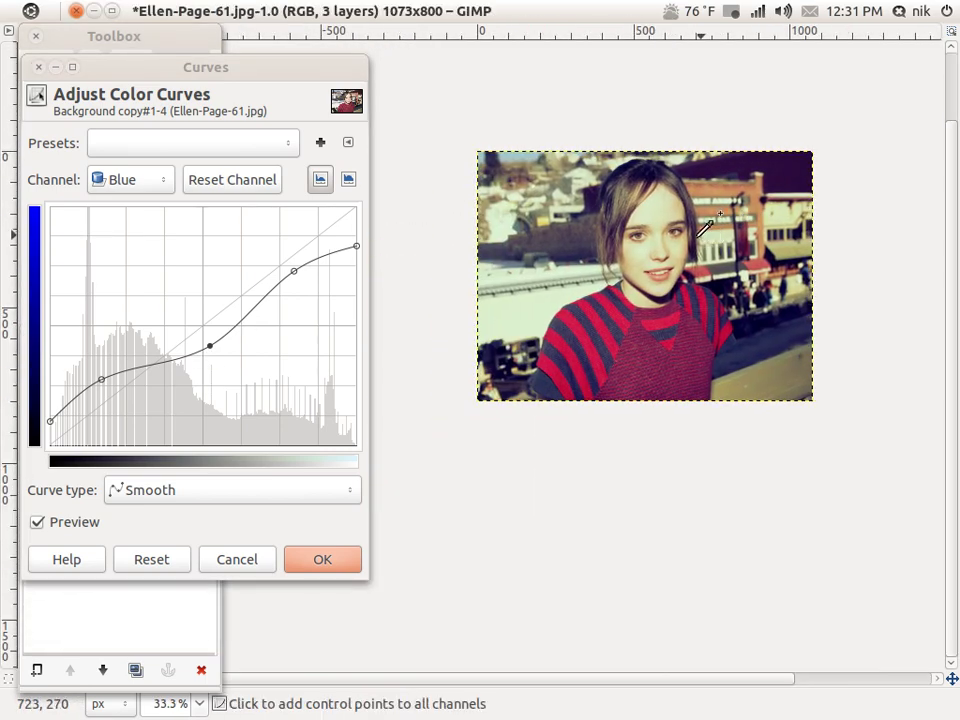
{"action": "scroll", "coordinate": [708, 222], "scroll_direction": "up", "scroll_amount": 4}
{"action": "scroll", "coordinate": [708, 222], "scroll_direction": "down", "scroll_amount": 2}
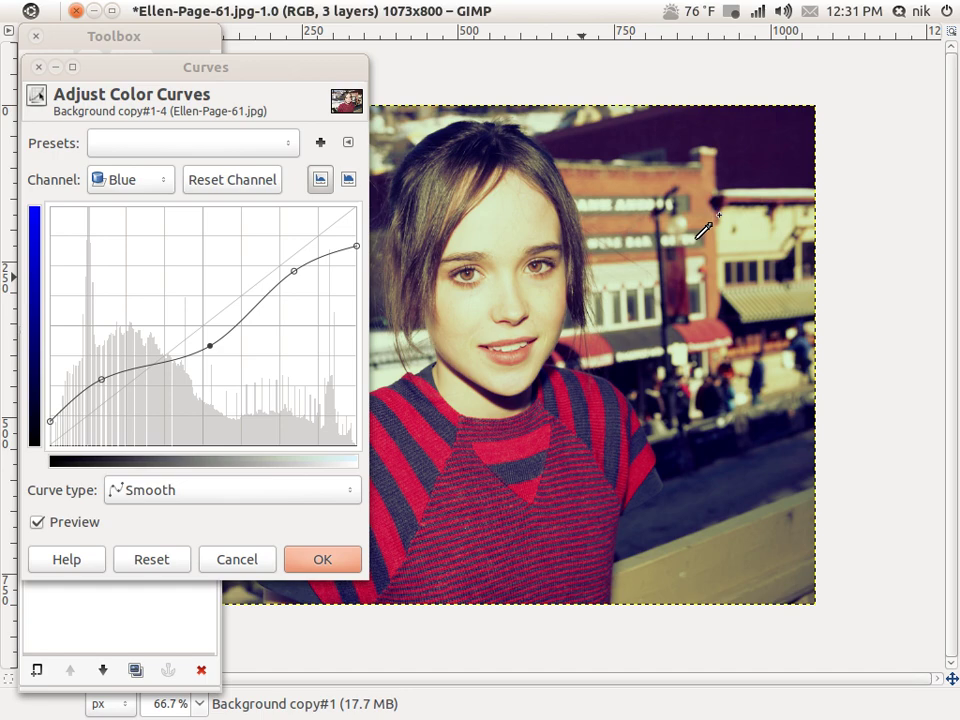
{"action": "left_click_drag", "start_coordinate": [643, 274], "coordinate": [717, 262]}
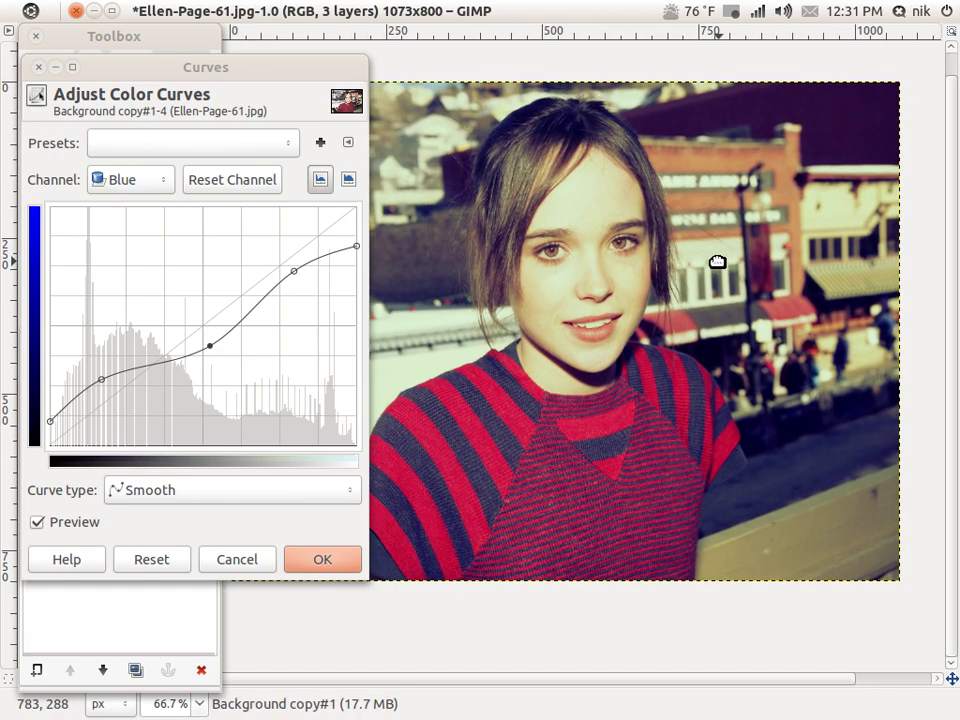
{"action": "scroll", "coordinate": [585, 259], "scroll_direction": "down", "scroll_amount": 2}
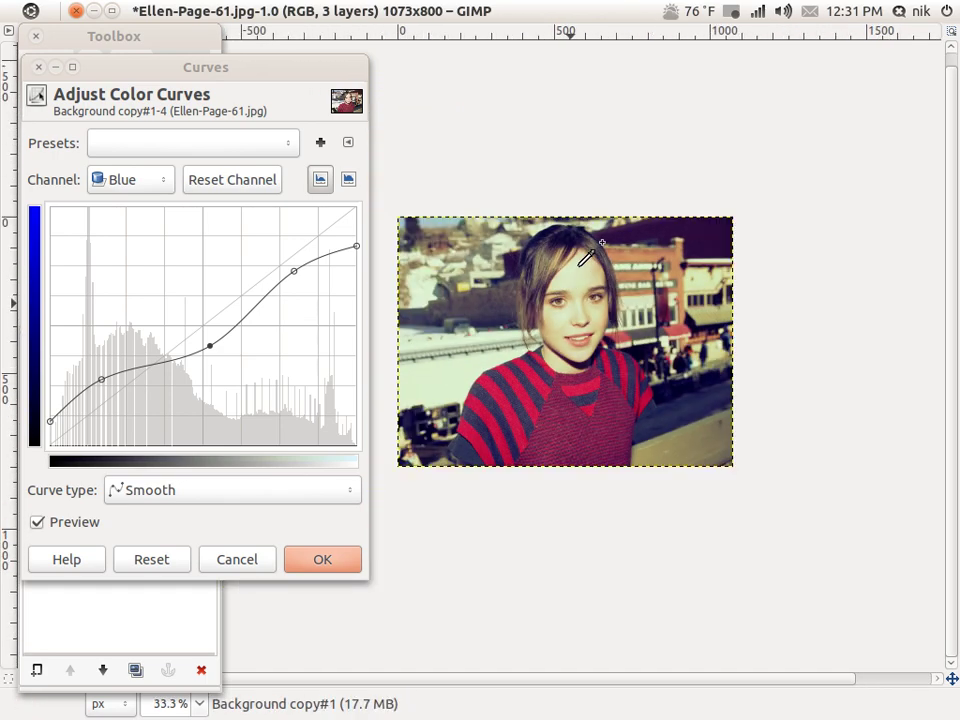
{"action": "scroll", "coordinate": [585, 259], "scroll_direction": "up", "scroll_amount": 3}
{"action": "left_click_drag", "start_coordinate": [724, 240], "coordinate": [716, 144]}
{"action": "scroll", "coordinate": [589, 242], "scroll_direction": "down", "scroll_amount": 1}
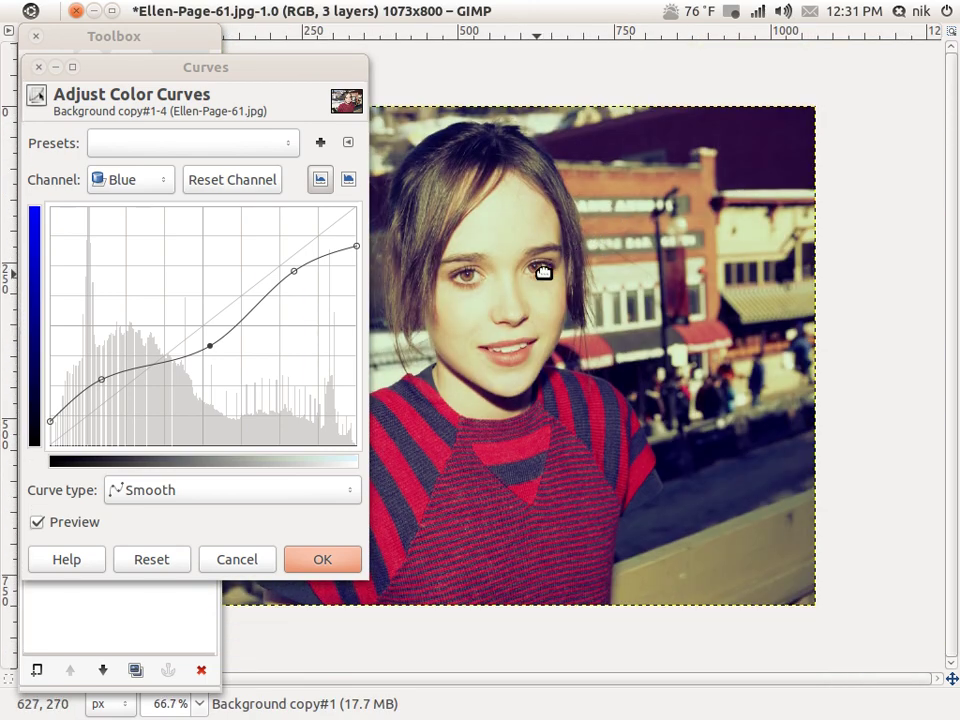
{"action": "left_click_drag", "start_coordinate": [543, 272], "coordinate": [649, 242]}
{"action": "left_click", "coordinate": [124, 181]}
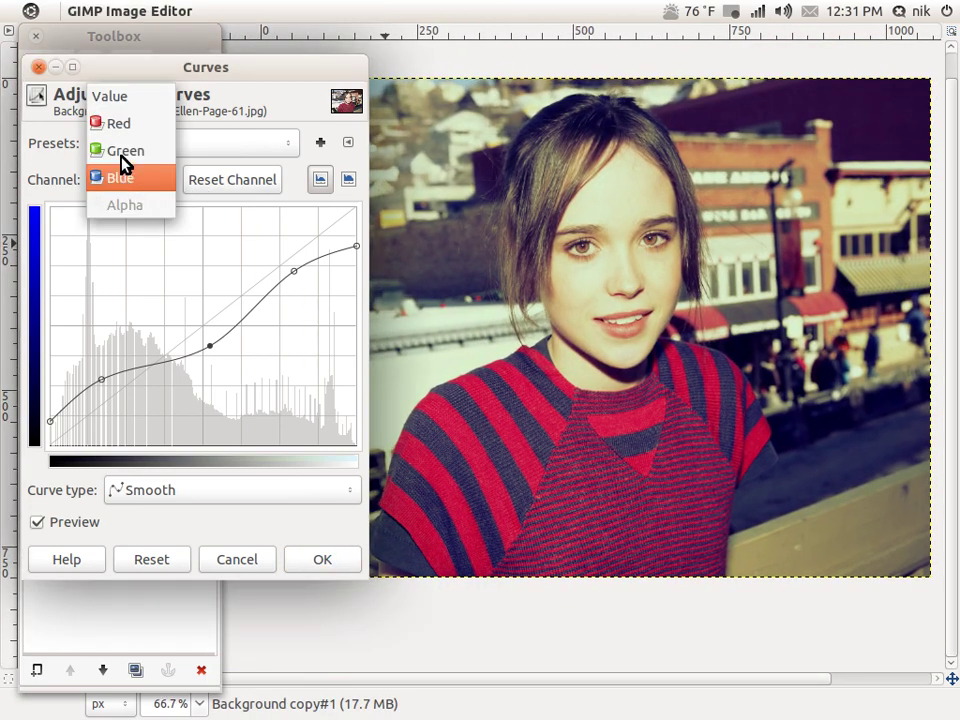
Add a gentle S-shaped Value curve for contrast and apply the Curves adjustment
{"action": "left_click", "coordinate": [112, 96]}
{"action": "left_click_drag", "start_coordinate": [582, 240], "coordinate": [610, 255]}
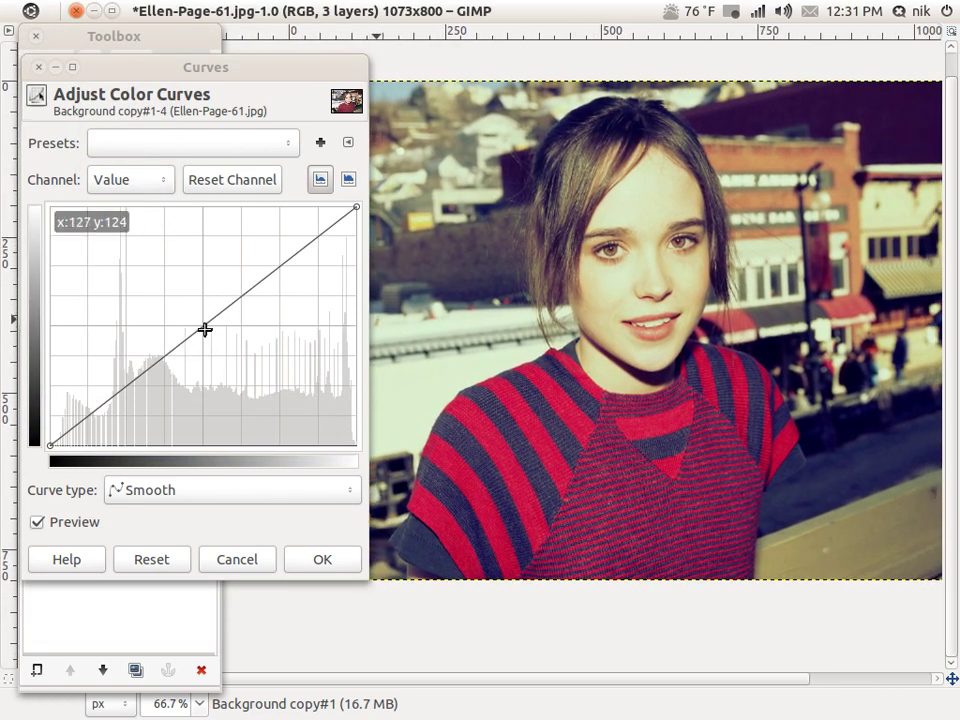
{"action": "left_click", "coordinate": [131, 381]}
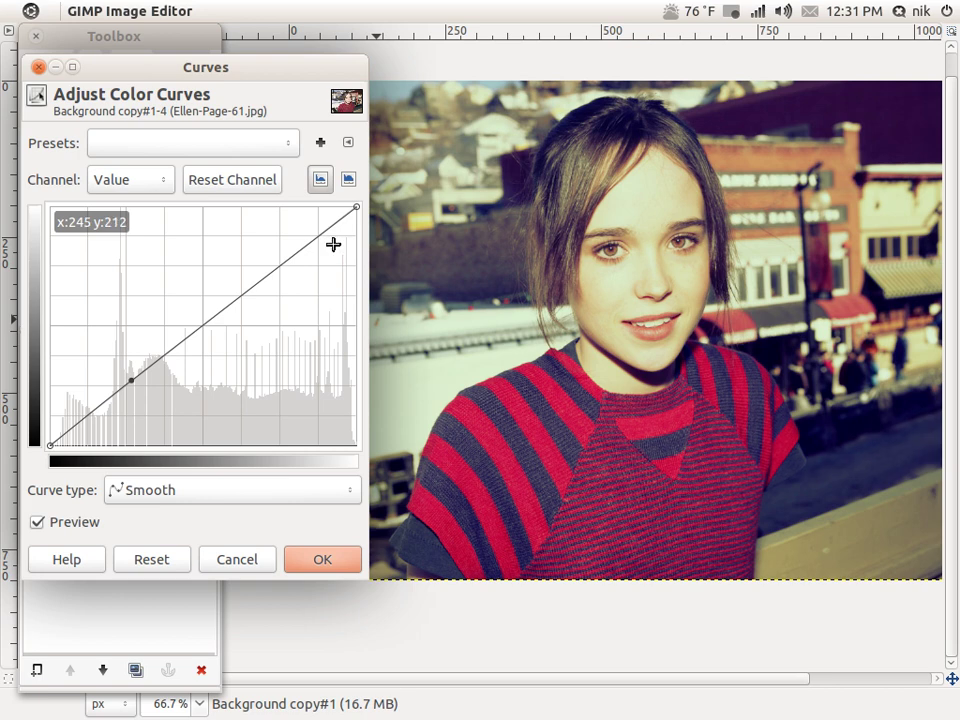
{"action": "left_click_drag", "start_coordinate": [205, 320], "coordinate": [209, 336]}
{"action": "left_click_drag", "start_coordinate": [132, 381], "coordinate": [118, 387]}
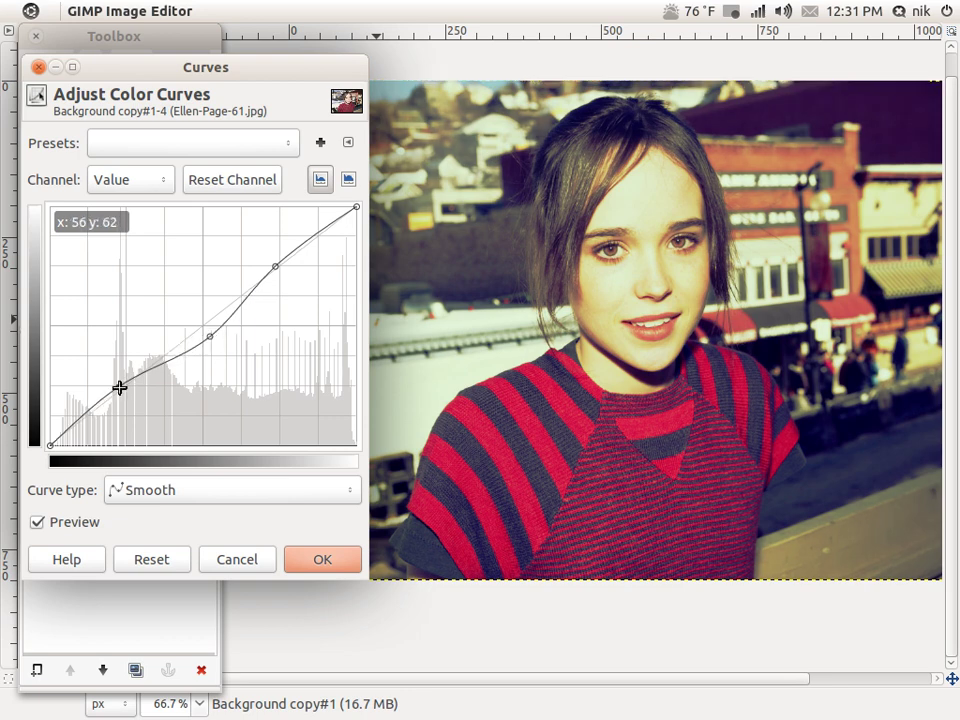
{"action": "left_click_drag", "start_coordinate": [281, 264], "coordinate": [284, 258]}
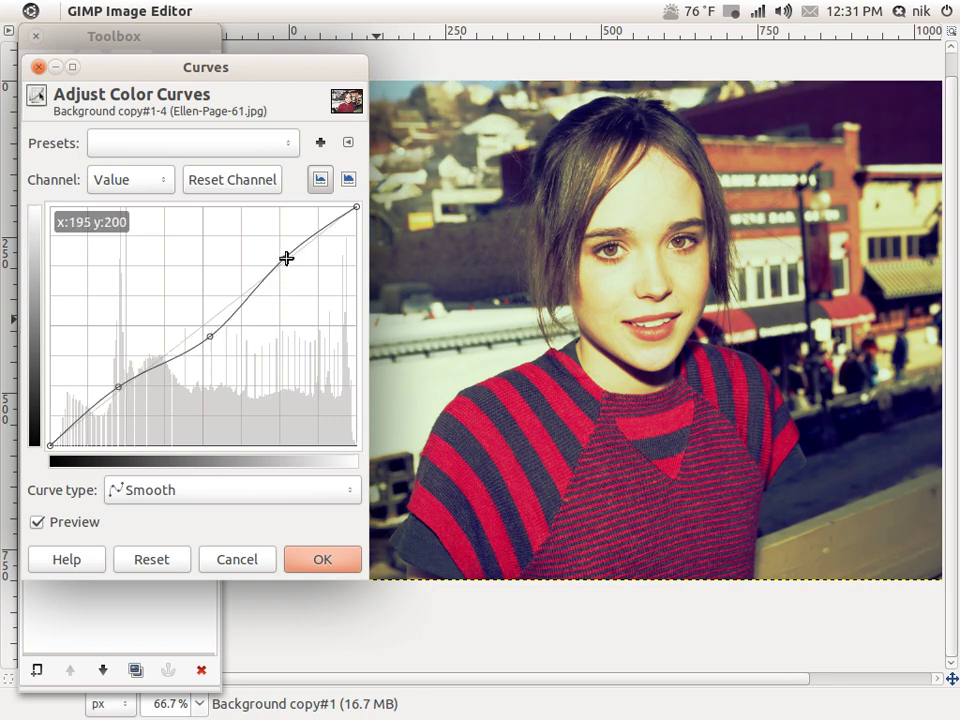
{"action": "left_click", "coordinate": [320, 552]}
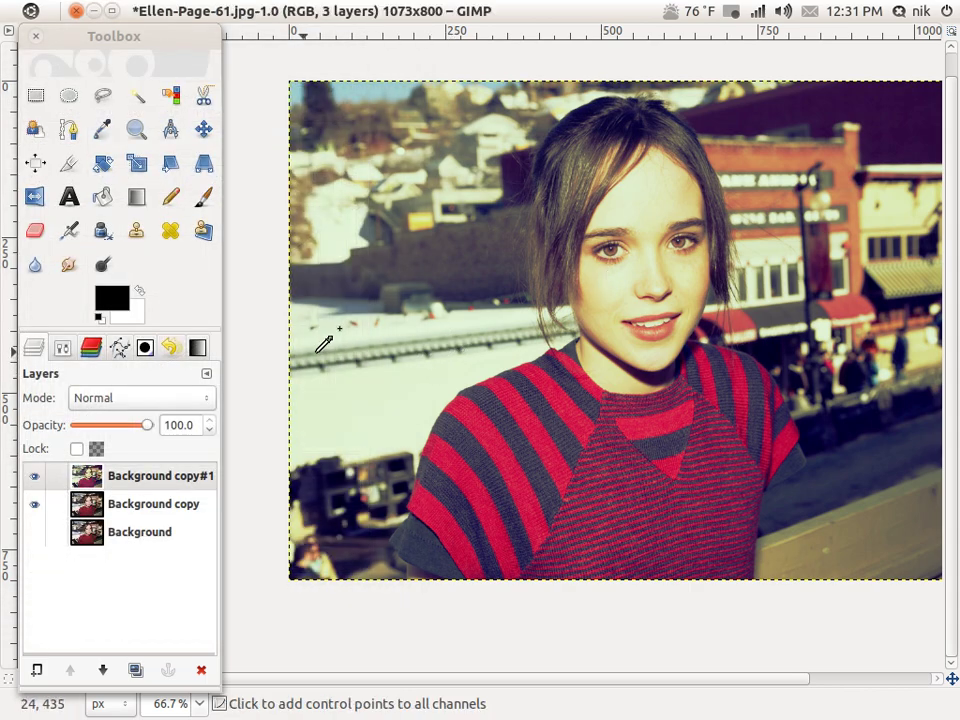
{"action": "key", "text": "minus"}
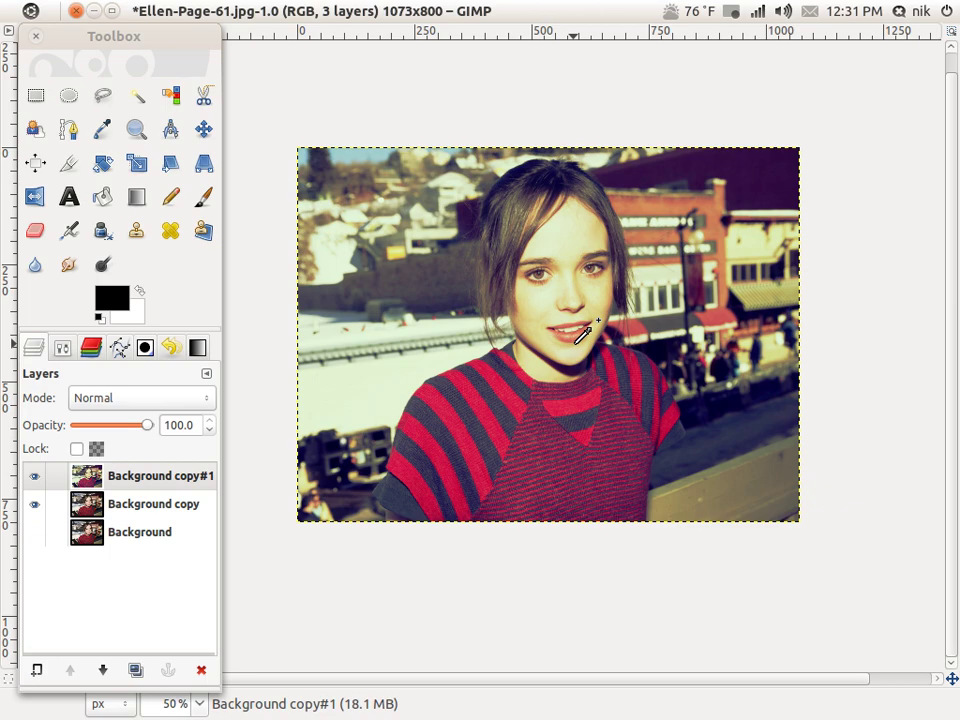
{"action": "key", "text": "2"}
{"action": "left_click_drag", "start_coordinate": [636, 208], "coordinate": [581, 456]}
{"action": "left_click_drag", "start_coordinate": [623, 312], "coordinate": [681, 441]}
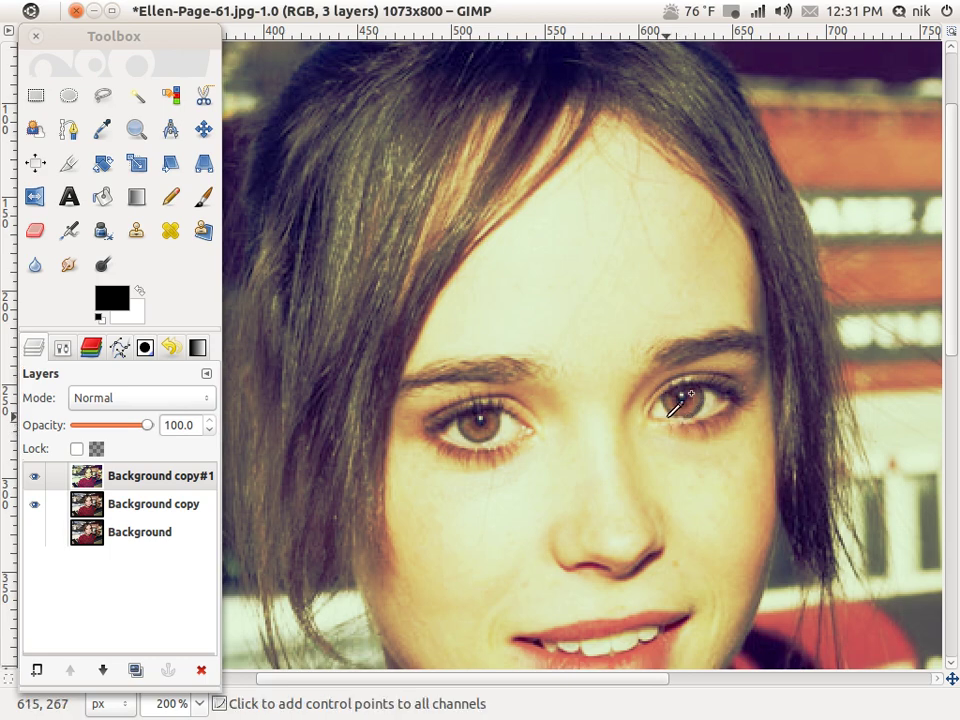
{"action": "key", "text": "1"}
{"action": "left_click_drag", "start_coordinate": [621, 416], "coordinate": [660, 318]}
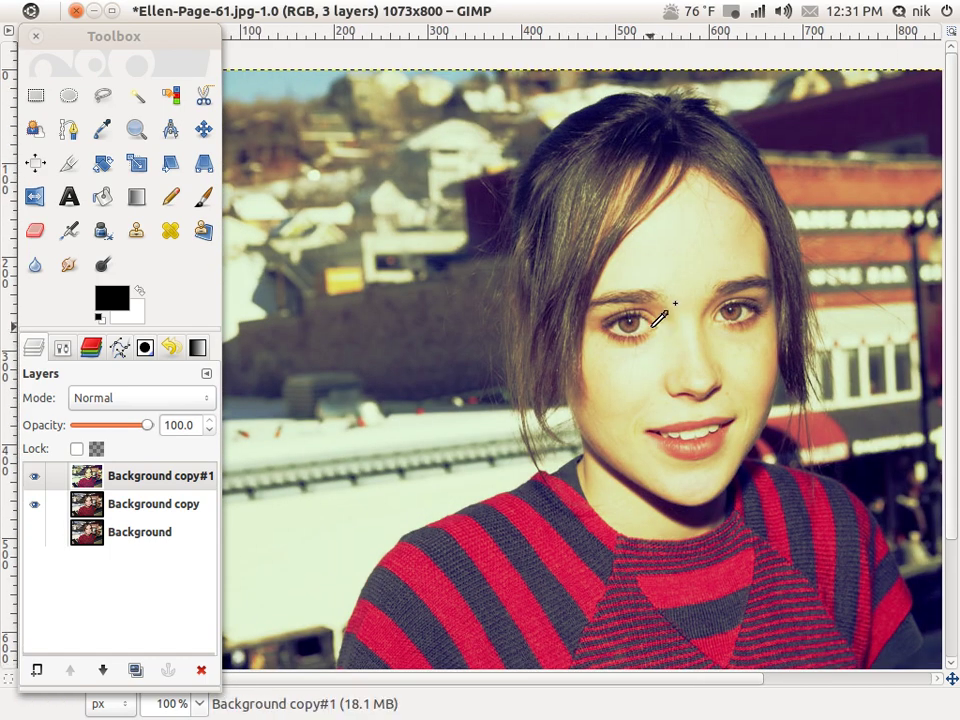
{"action": "key", "text": "shift+2"}
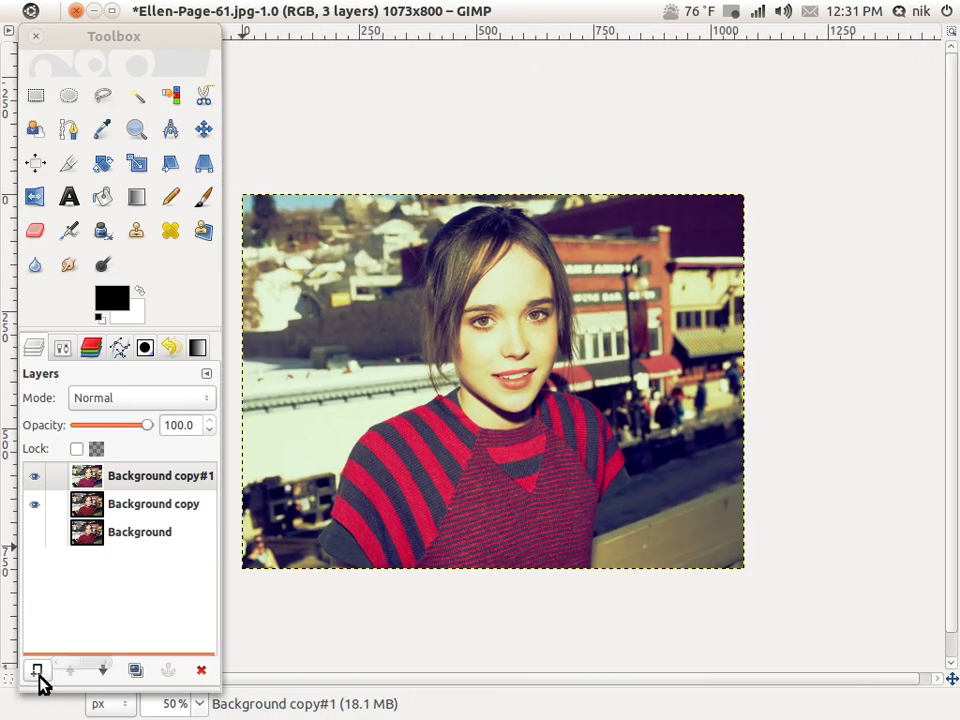
Add a new layer named New Layer above Background copy#1 and select it
{"action": "left_click", "coordinate": [37, 672]}
{"action": "left_click", "coordinate": [566, 506]}
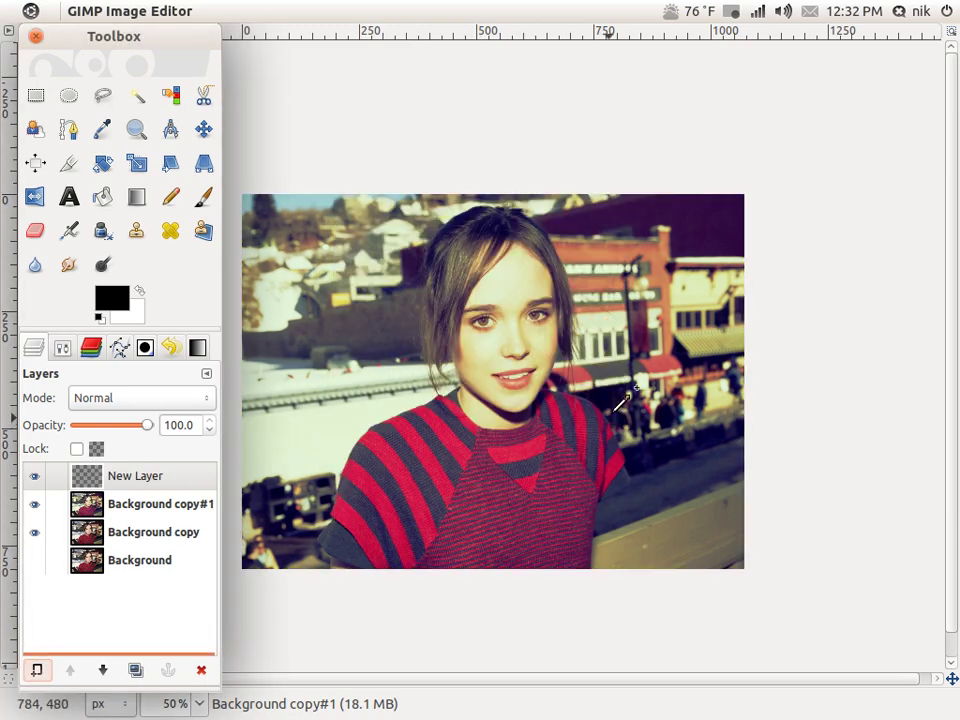
{"action": "key", "text": "1"}
{"action": "left_click_drag", "start_coordinate": [624, 391], "coordinate": [713, 403]}
{"action": "left_click", "coordinate": [181, 478]}
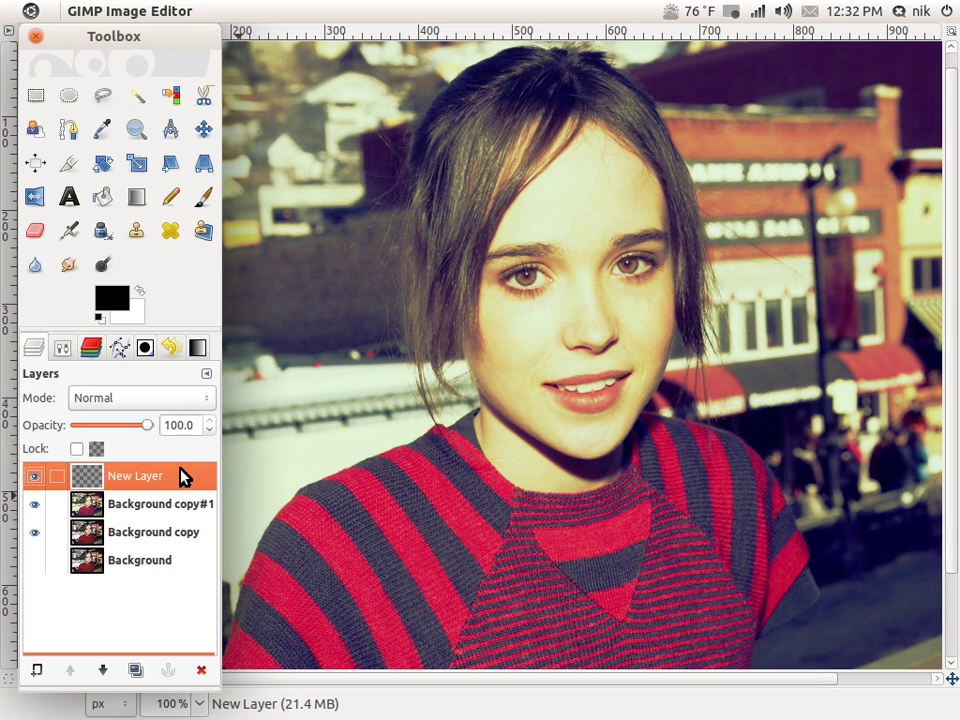
Bucket-fill New Layer with the dark grey foreground colour 525252
{"action": "left_click", "coordinate": [103, 200]}
{"action": "left_click", "coordinate": [111, 297]}
{"action": "left_click_drag", "start_coordinate": [338, 440], "coordinate": [319, 521]}
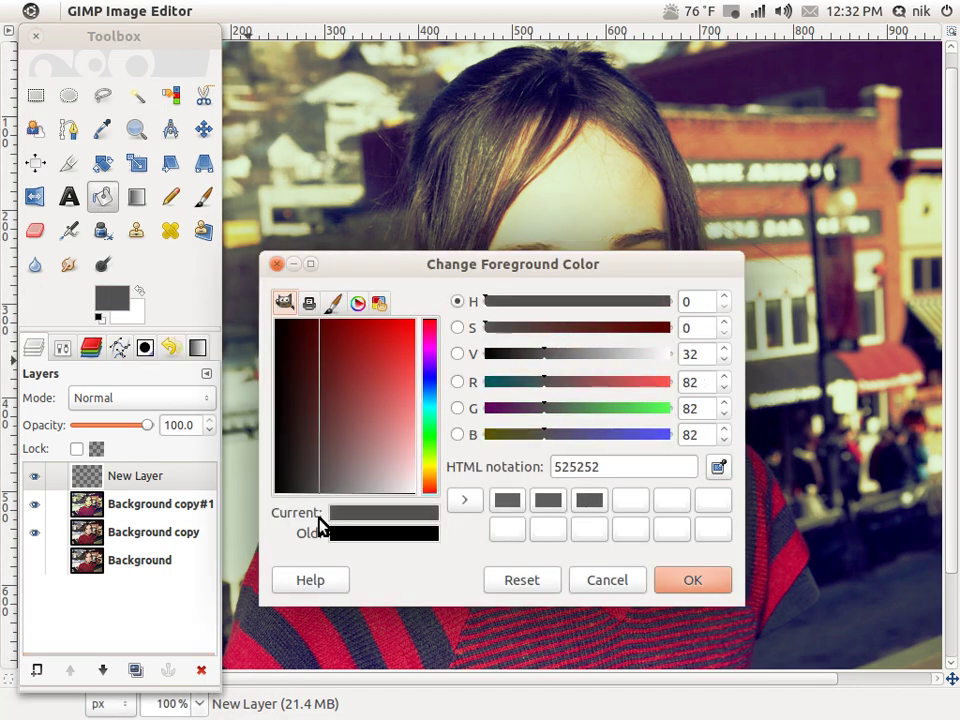
{"action": "key", "text": "super"}
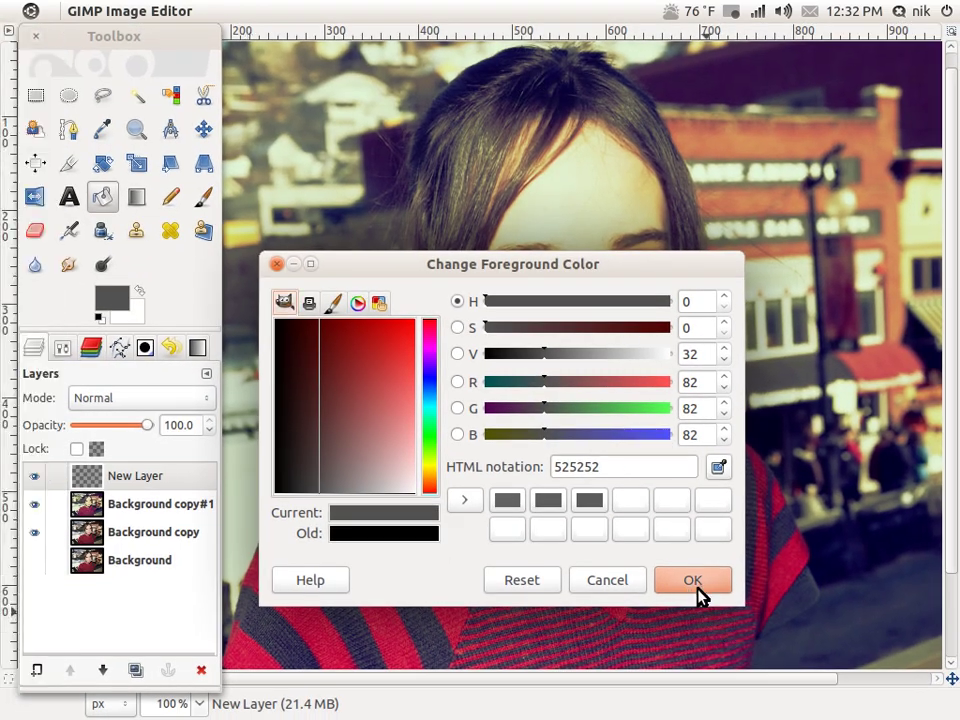
{"action": "left_click", "coordinate": [702, 591]}
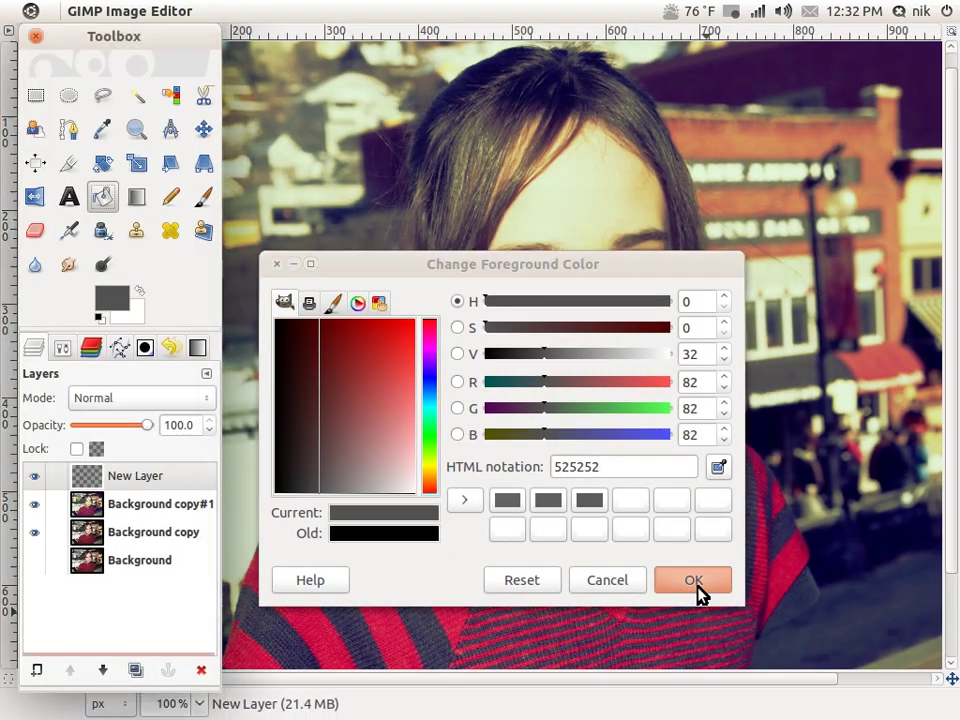
{"action": "left_click", "coordinate": [495, 366]}
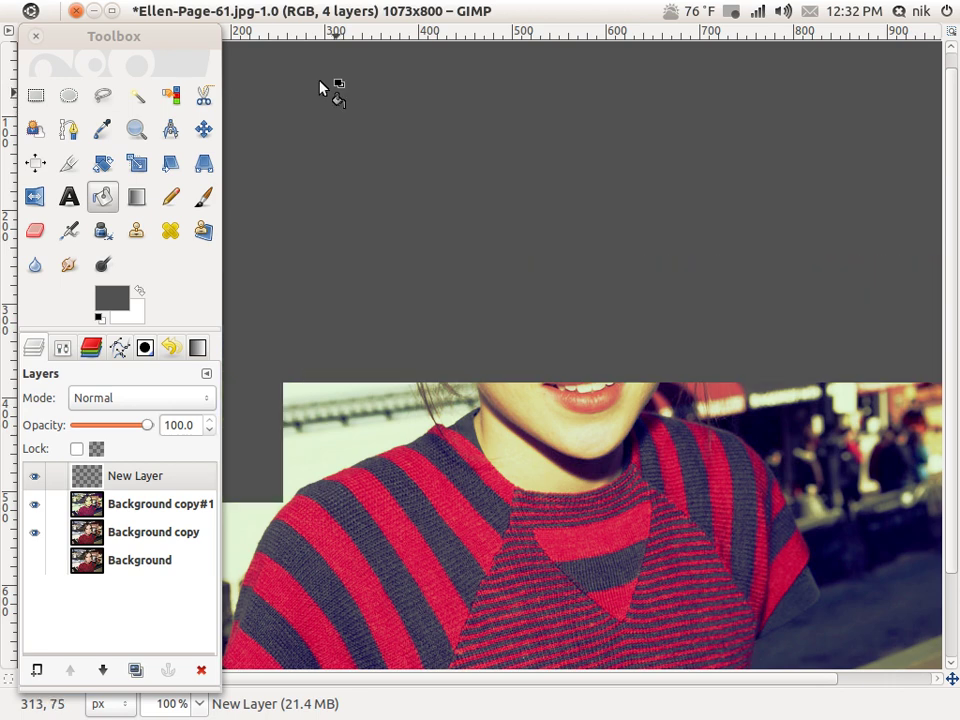
Apply monochrome RGB Noise to New Layer: Independent RGB off, 0.35 per channel, 0.18 alpha
{"action": "mouse_move", "coordinate": [408, 13]}
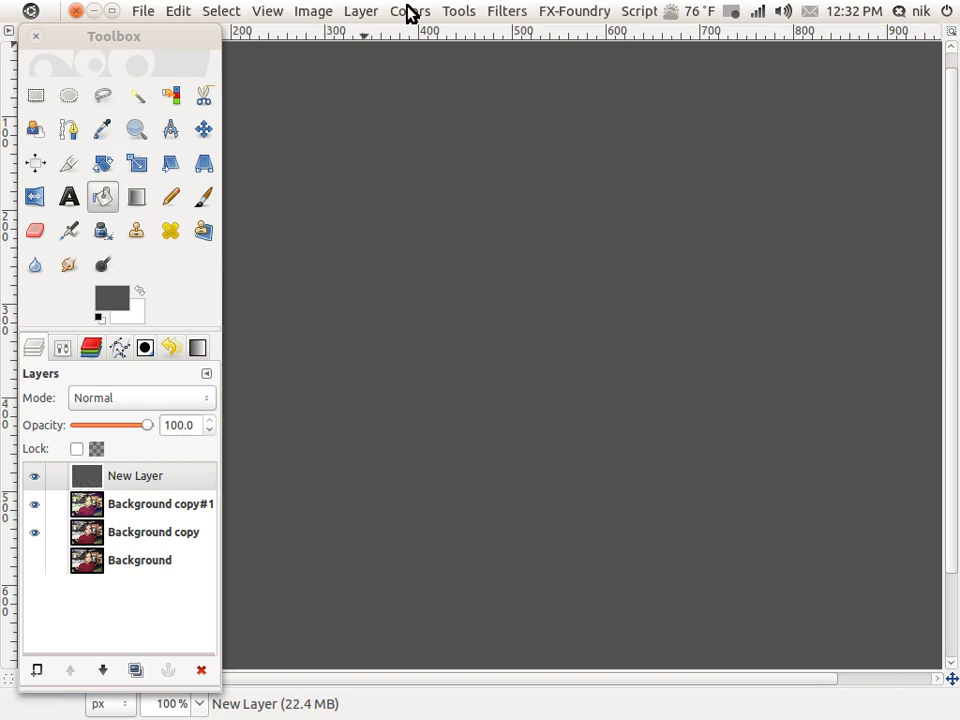
{"action": "left_click", "coordinate": [507, 11]}
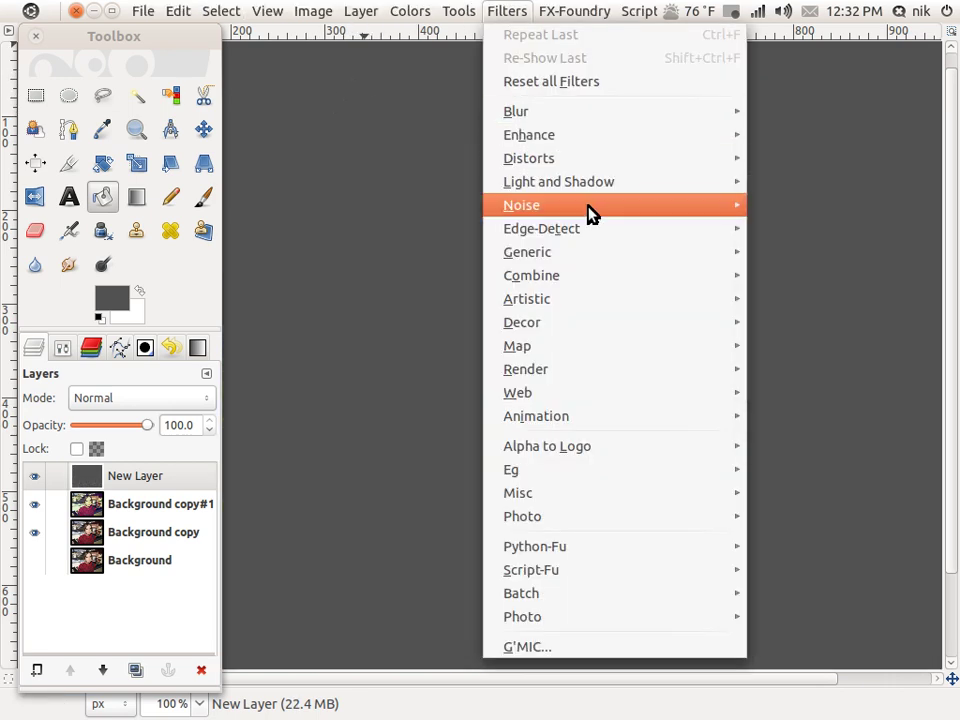
{"action": "mouse_move", "coordinate": [587, 207]}
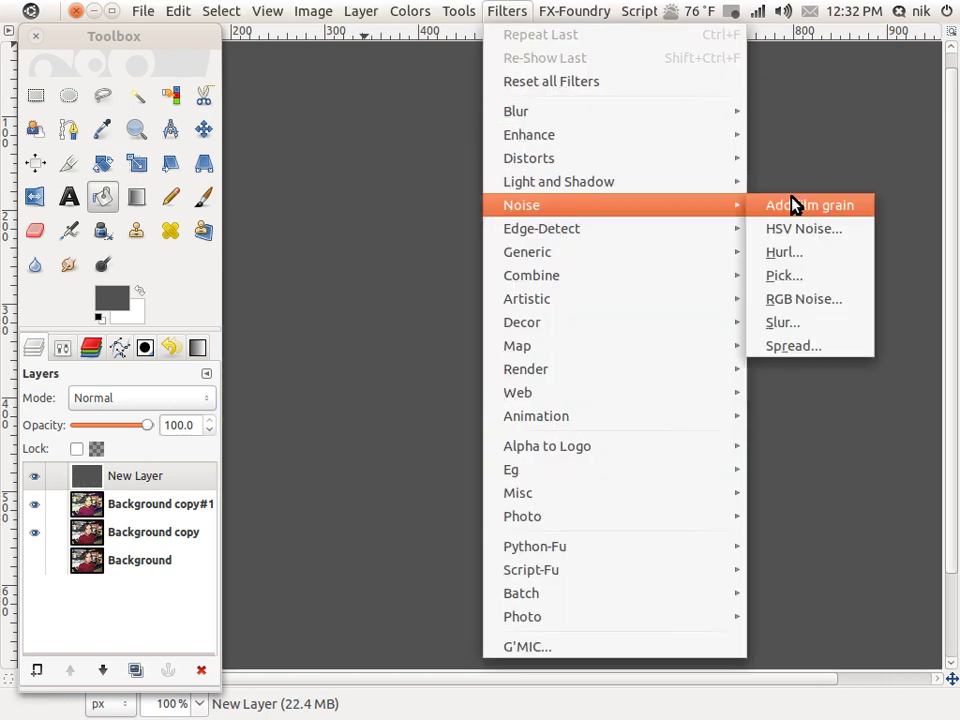
{"action": "left_click", "coordinate": [815, 300]}
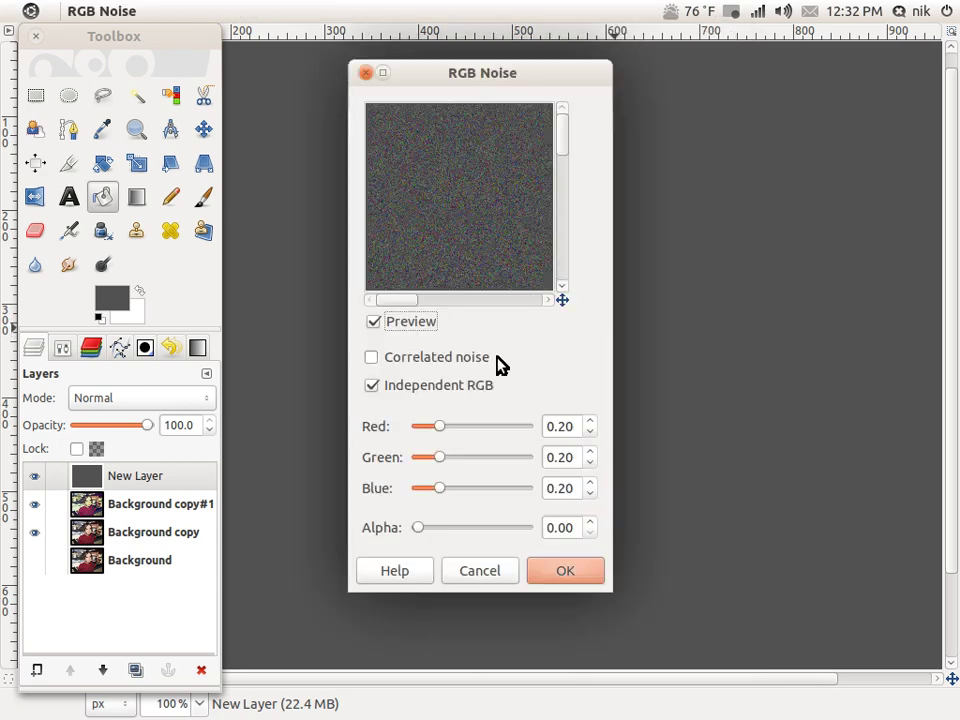
{"action": "left_click", "coordinate": [373, 386]}
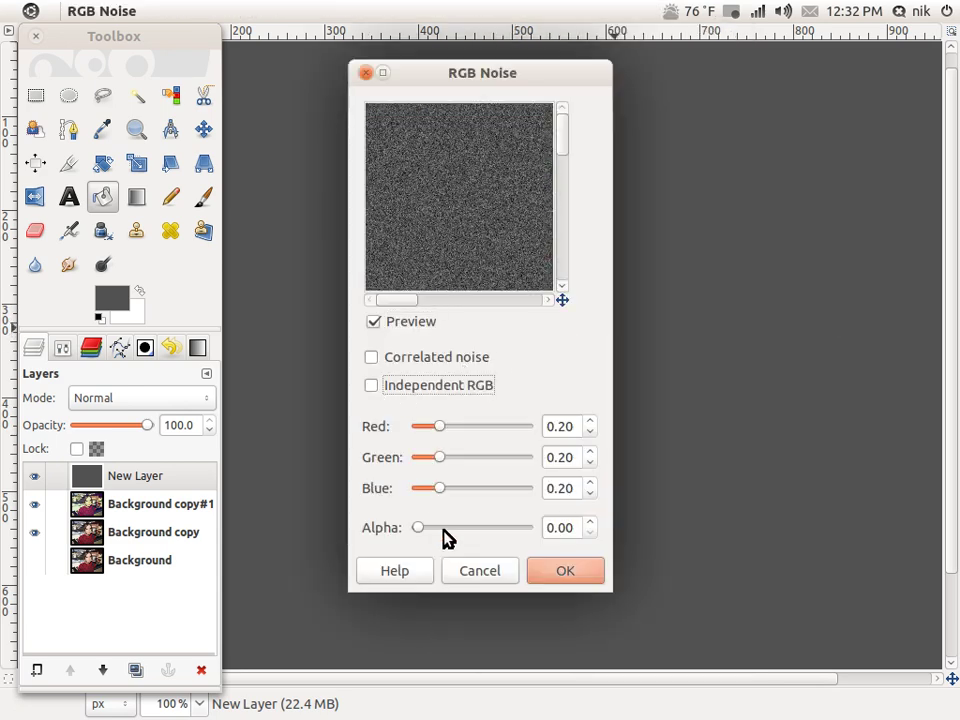
{"action": "left_click_drag", "start_coordinate": [418, 529], "coordinate": [437, 527]}
{"action": "left_click_drag", "start_coordinate": [437, 456], "coordinate": [453, 457]}
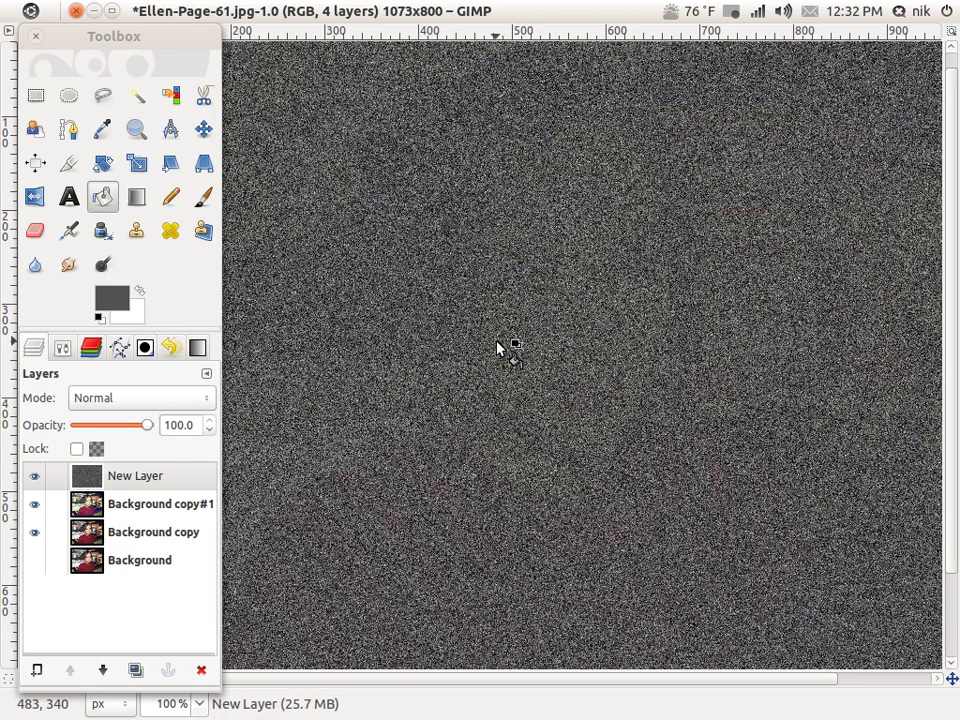
{"action": "mouse_move", "coordinate": [432, 15]}
{"action": "left_click", "coordinate": [498, 12]}
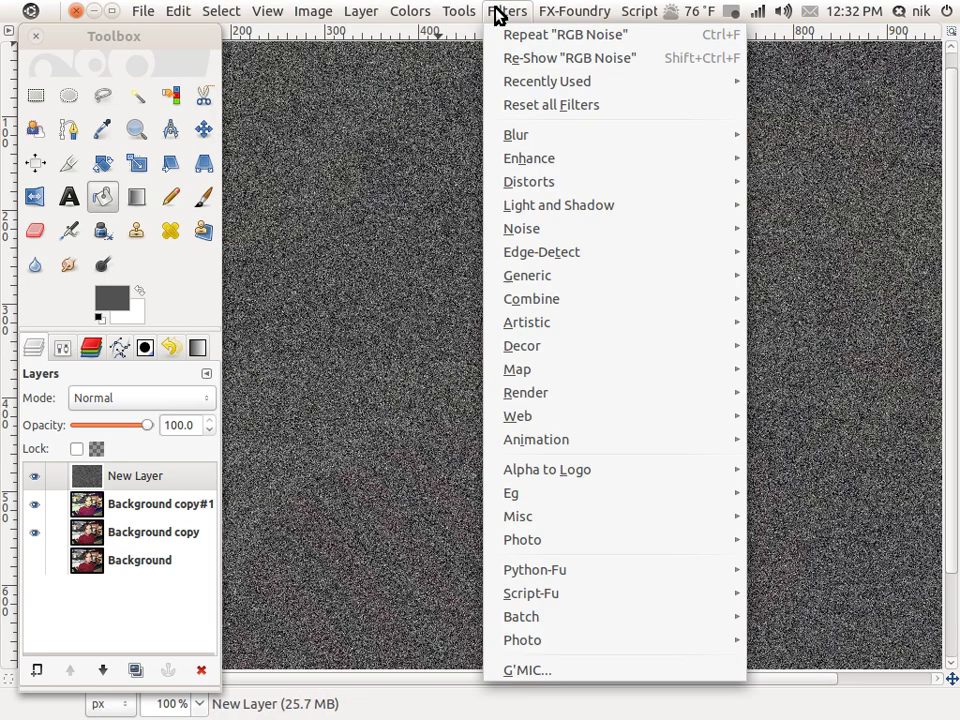
Apply a Gaussian Blur to New Layer with unlinked radii of 1.0 horizontal and 2.0 vertical
{"action": "mouse_move", "coordinate": [534, 137]}
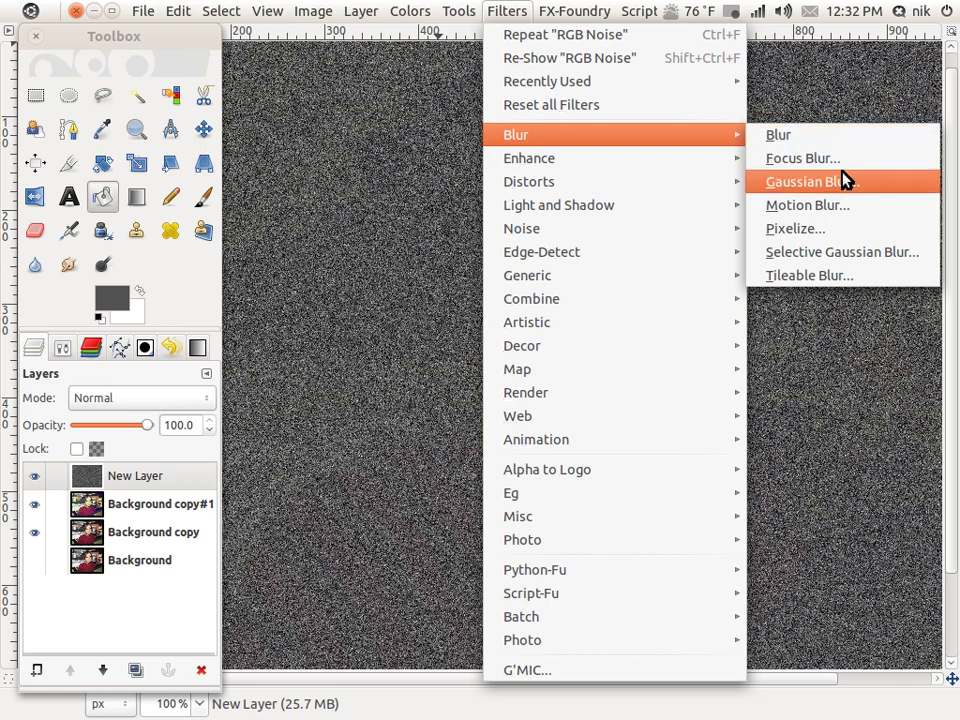
{"action": "left_click", "coordinate": [845, 181]}
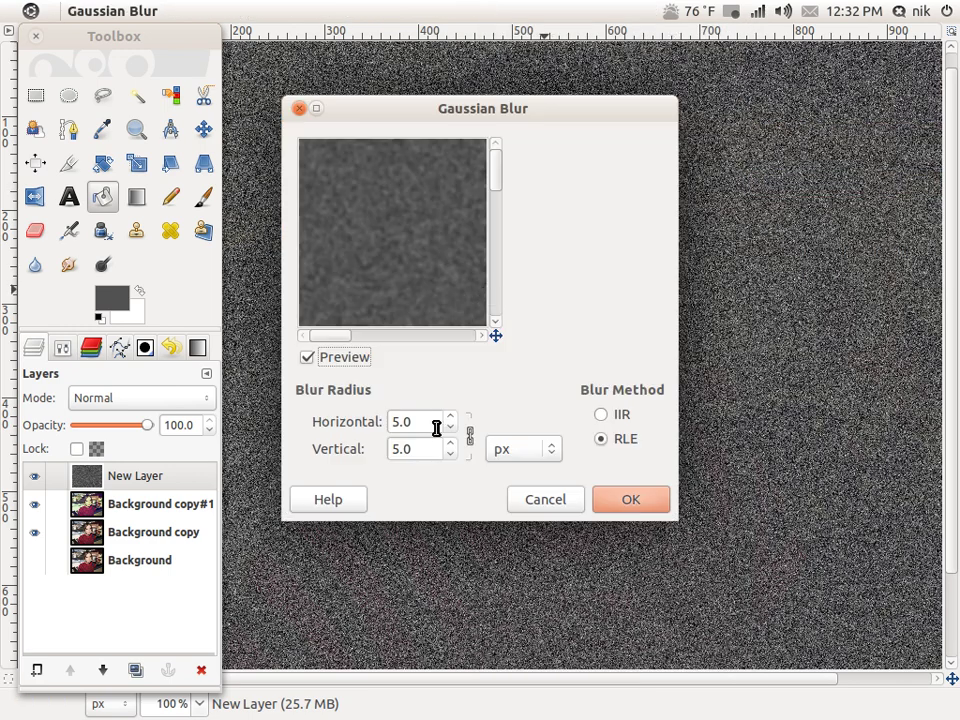
{"action": "left_click", "coordinate": [469, 434]}
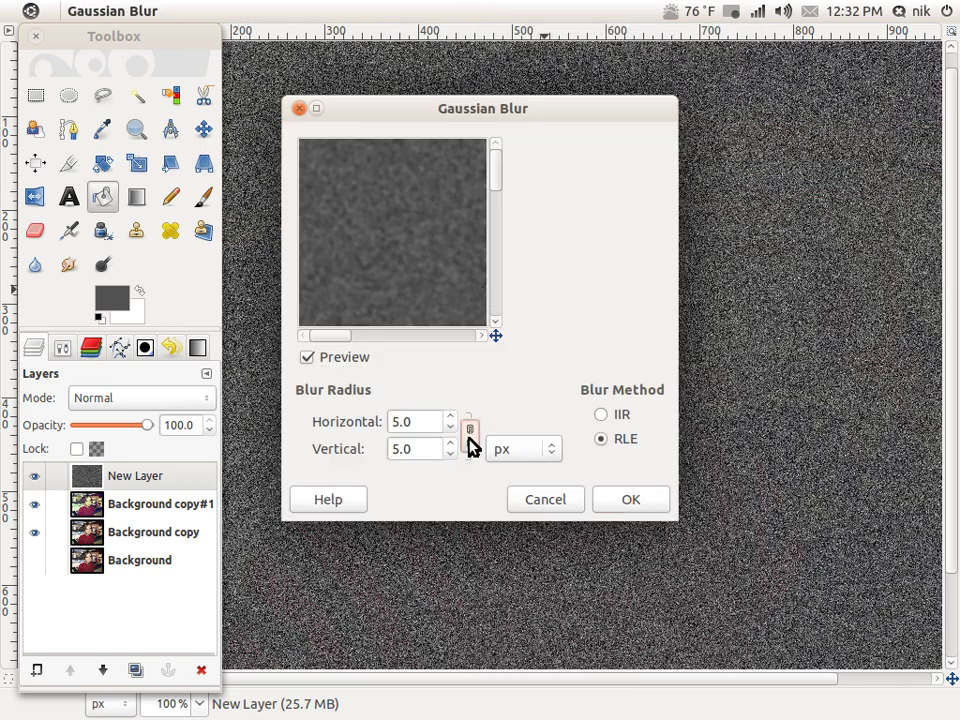
{"action": "left_click", "coordinate": [450, 428]}
{"action": "left_click", "coordinate": [450, 428]}
{"action": "left_click", "coordinate": [450, 428]}
{"action": "left_click", "coordinate": [451, 455]}
{"action": "left_click", "coordinate": [451, 455]}
{"action": "left_click", "coordinate": [450, 456]}
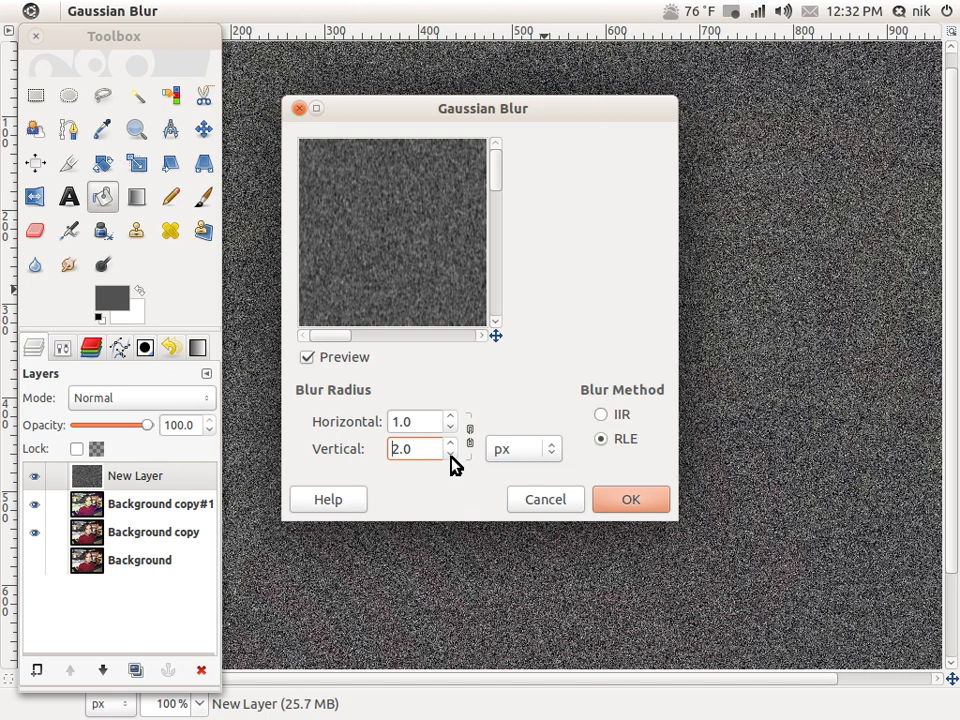
{"action": "left_click", "coordinate": [450, 442]}
{"action": "left_click", "coordinate": [450, 455]}
{"action": "left_click", "coordinate": [615, 503]}
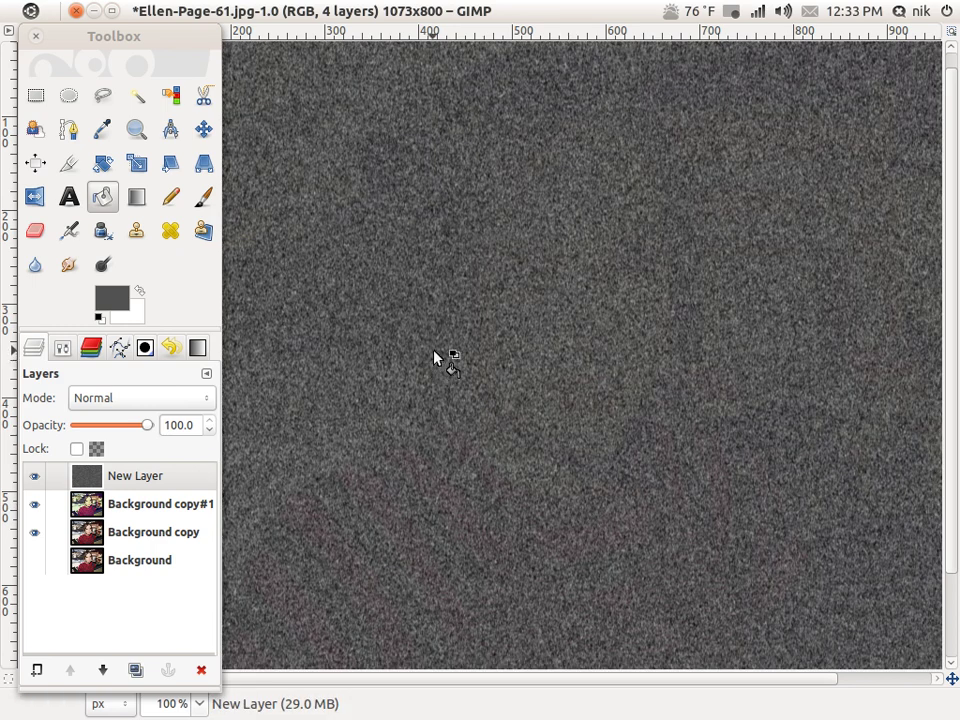
Set New Layer's blend mode to Soft light and zoom out to view the whole image
{"action": "scroll", "coordinate": [435, 358], "scroll_direction": "up", "scroll_amount": 1}
{"action": "scroll", "coordinate": [435, 358], "scroll_direction": "down", "scroll_amount": 1}
{"action": "scroll", "coordinate": [435, 358], "scroll_direction": "down", "scroll_amount": 1}
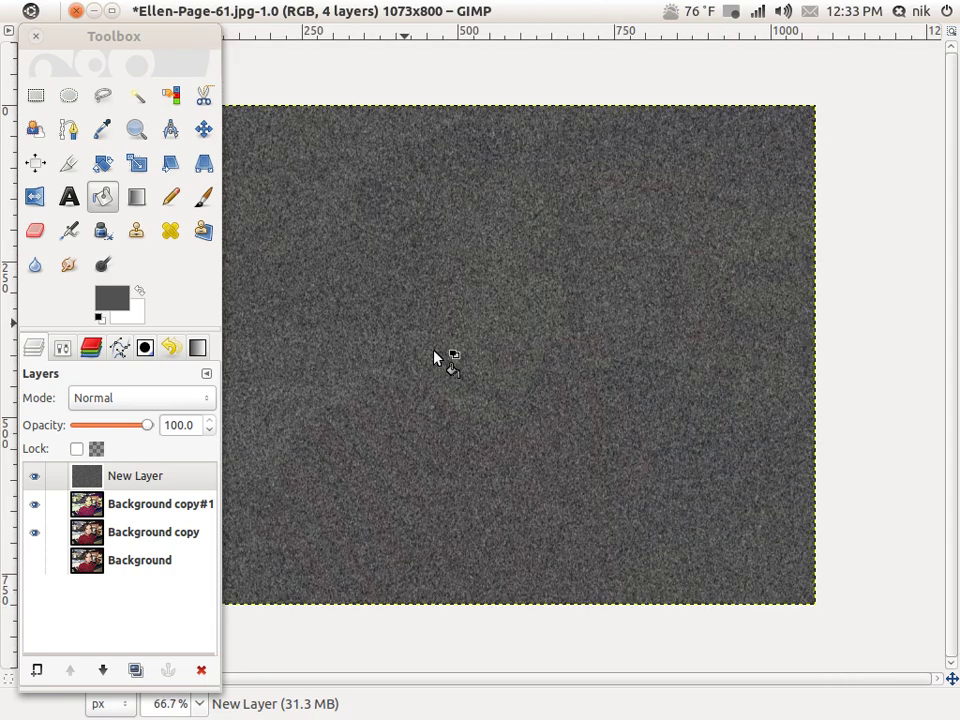
{"action": "scroll", "coordinate": [435, 358], "scroll_direction": "up", "scroll_amount": 1}
{"action": "left_click", "coordinate": [143, 398]}
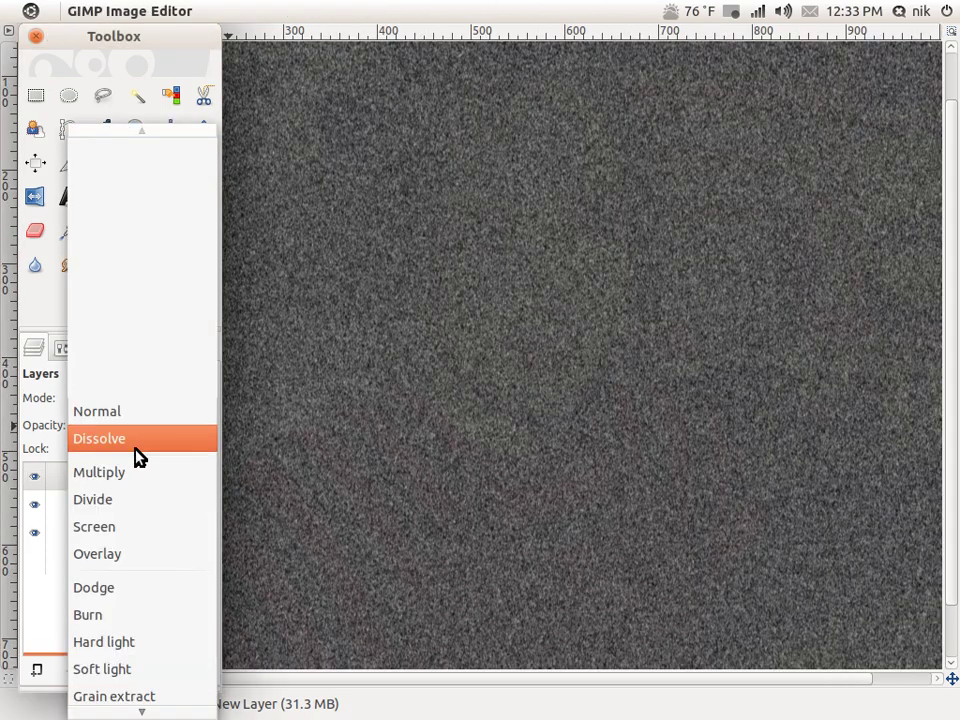
{"action": "left_click", "coordinate": [148, 672]}
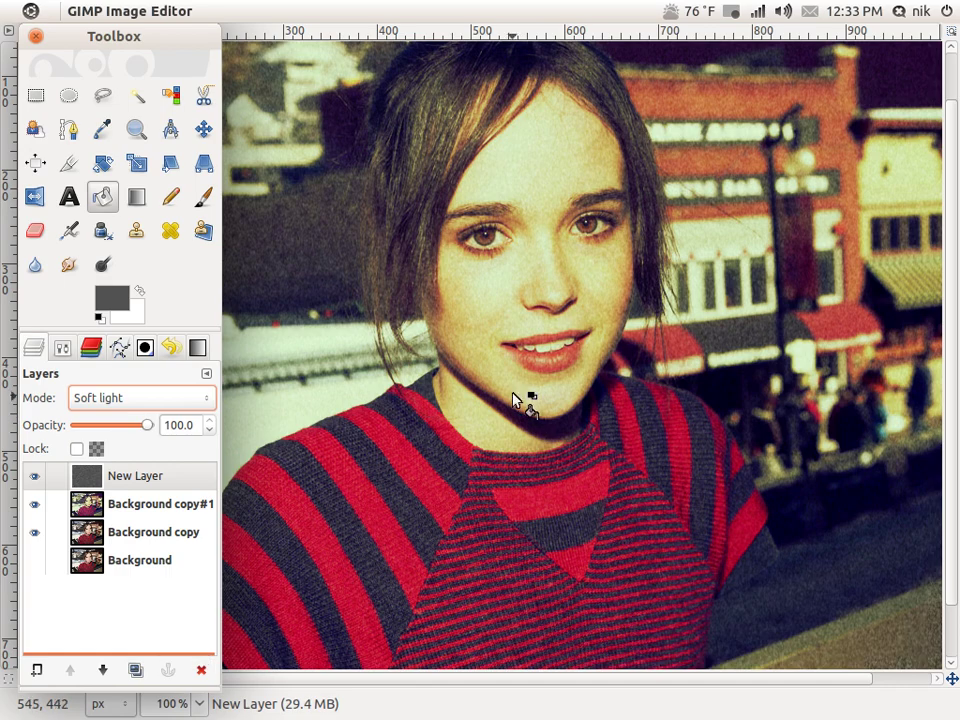
{"action": "scroll", "coordinate": [527, 230], "scroll_direction": "up", "scroll_amount": 2, "text": "super"}
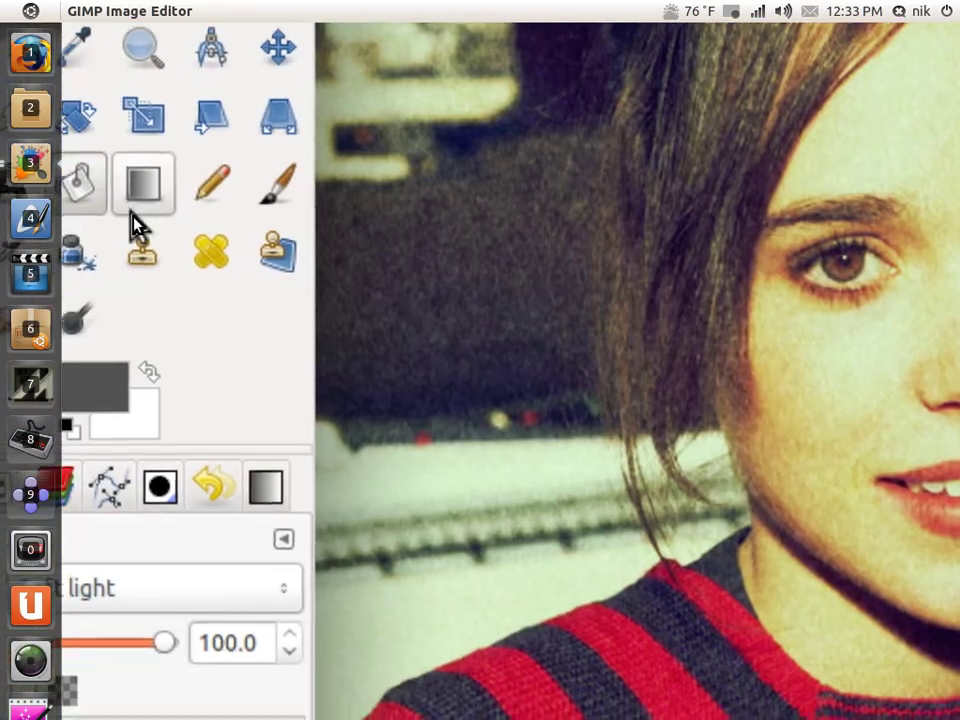
{"action": "scroll", "coordinate": [340, 250], "scroll_direction": "down", "scroll_amount": 2, "text": "super"}
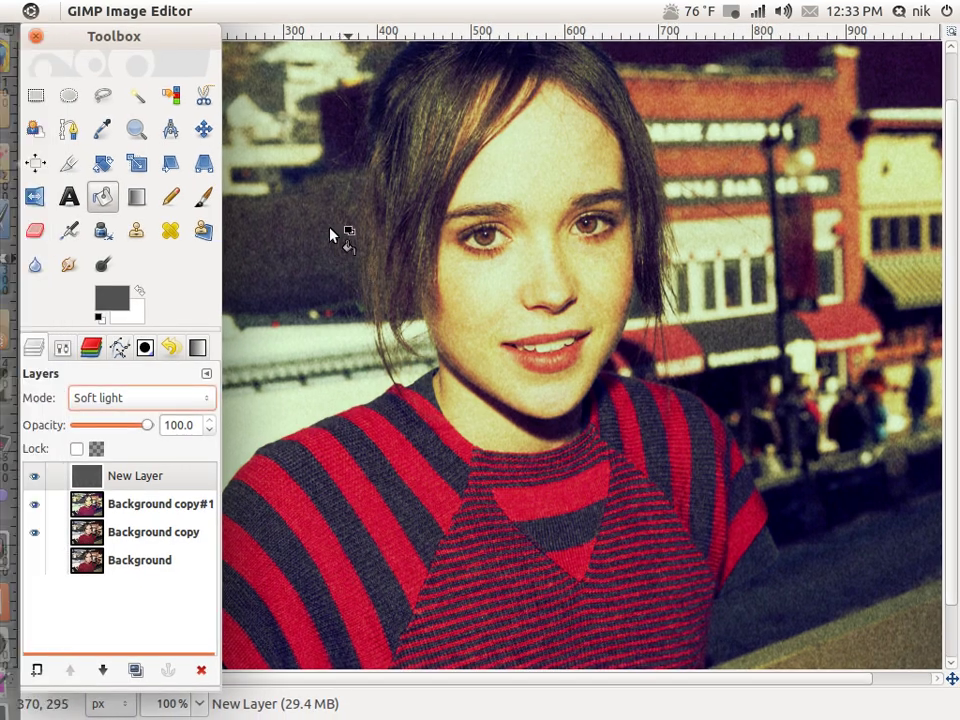
{"action": "left_click_drag", "start_coordinate": [155, 40], "coordinate": [180, 40]}
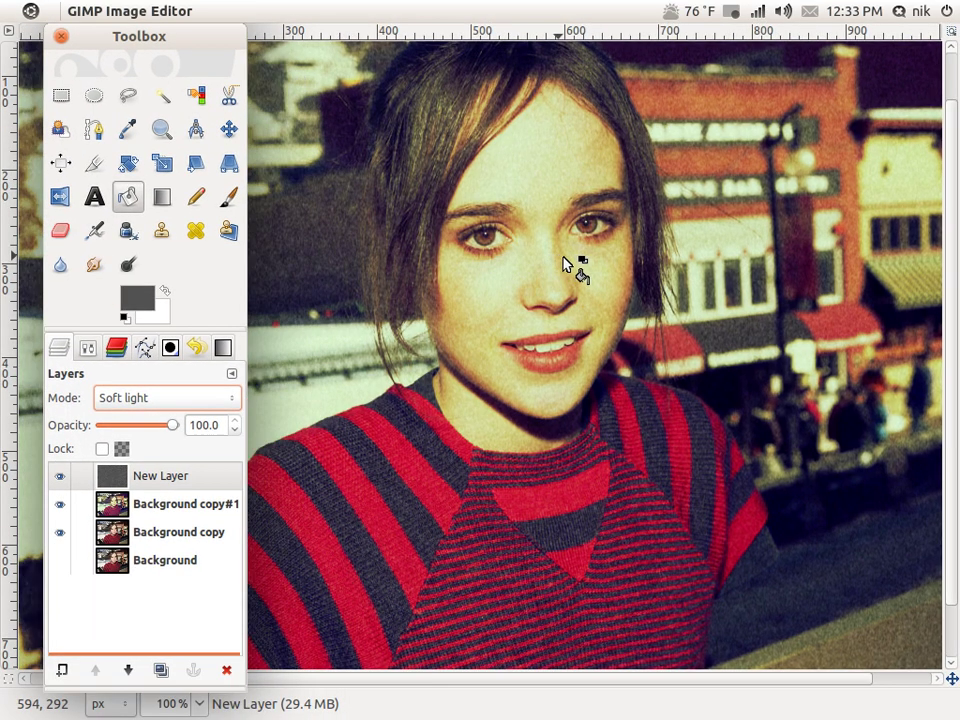
{"action": "key", "text": "minus"}
{"action": "key", "text": "minus"}
{"action": "left_click_drag", "start_coordinate": [497, 345], "coordinate": [588, 295]}
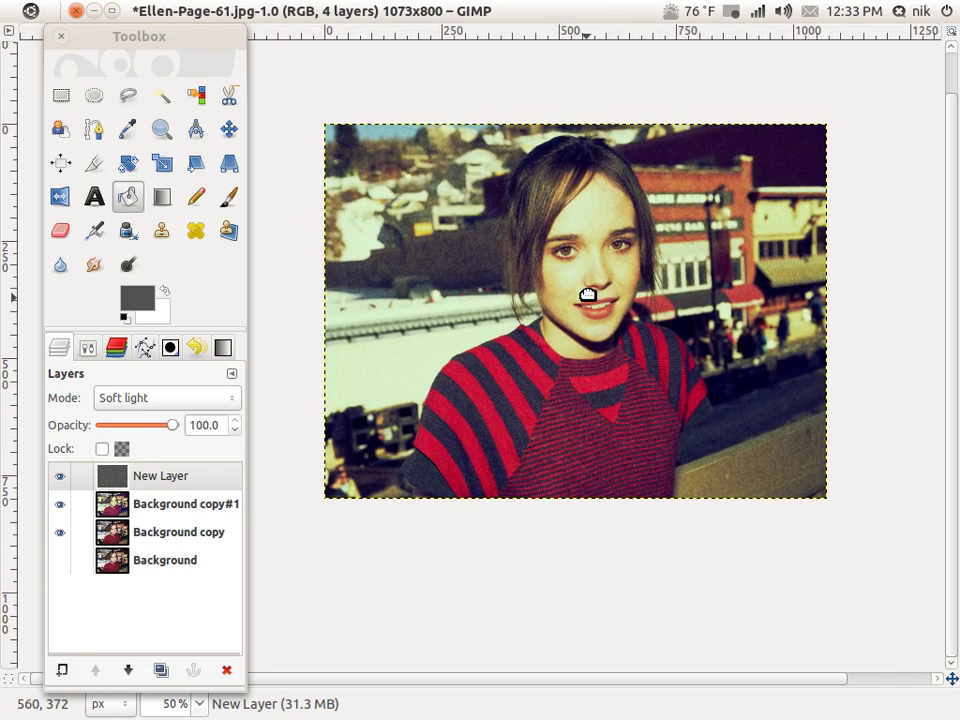
Add a transparent New Layer#1 at the top of the layer stack
{"action": "left_click", "coordinate": [62, 670]}
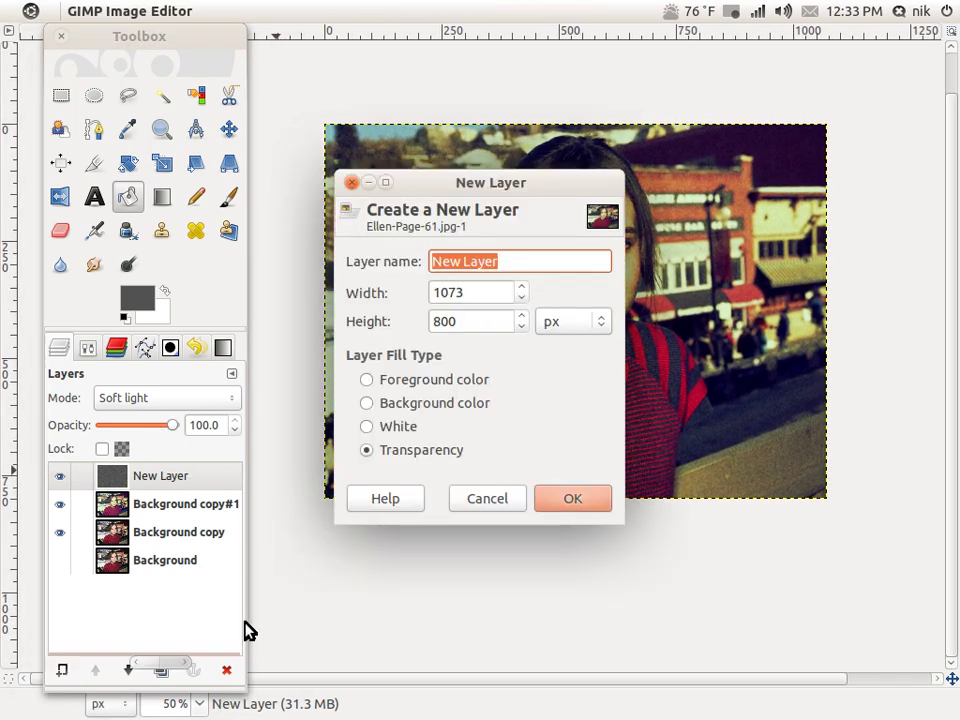
{"action": "left_click", "coordinate": [564, 498]}
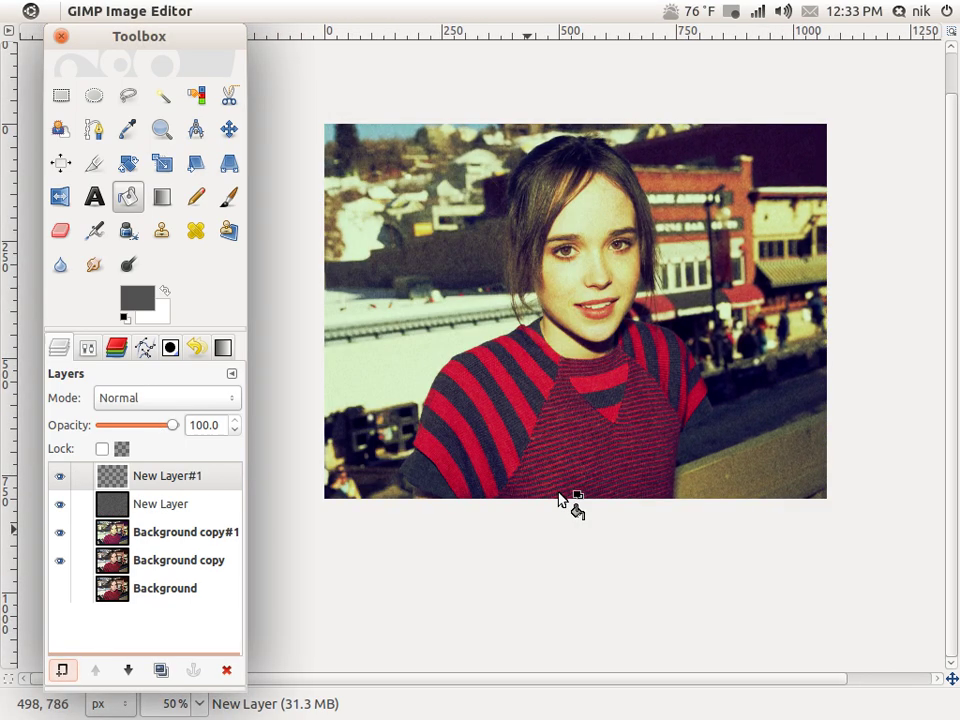
{"action": "left_click", "coordinate": [94, 96]}
Draw an elliptical selection around the girl's head and upper body, refining its edges
{"action": "left_click_drag", "start_coordinate": [503, 138], "coordinate": [682, 518]}
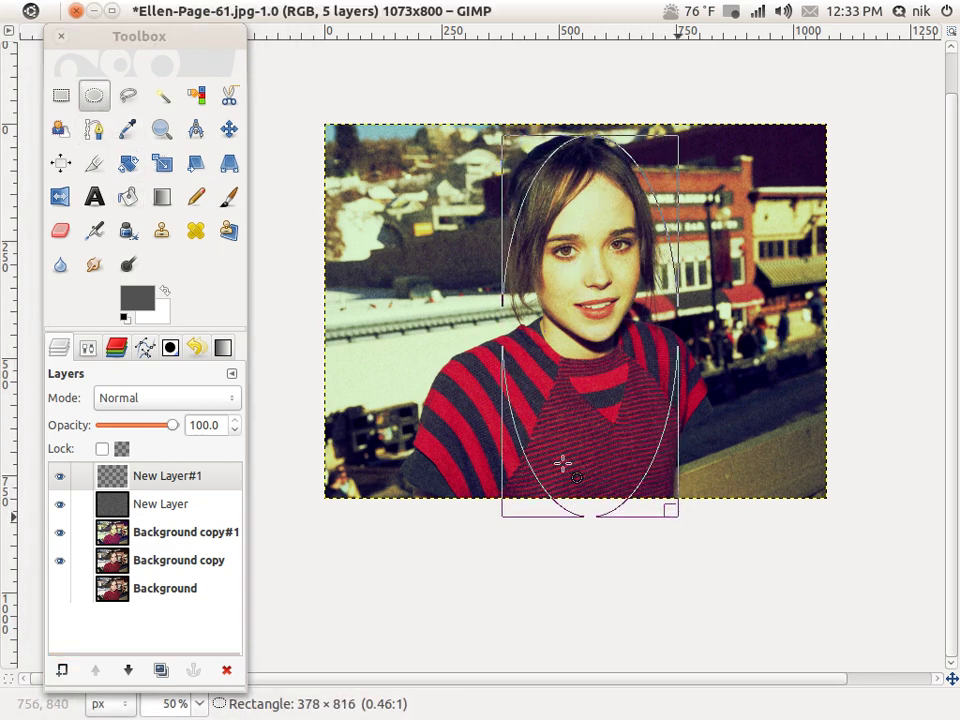
{"action": "left_click_drag", "start_coordinate": [522, 494], "coordinate": [502, 492]}
{"action": "mouse_move", "coordinate": [658, 159]}
{"action": "left_mouse_down"}
{"action": "mouse_move", "coordinate": [673, 153]}
{"action": "mouse_move", "coordinate": [676, 162]}
{"action": "left_mouse_up"}
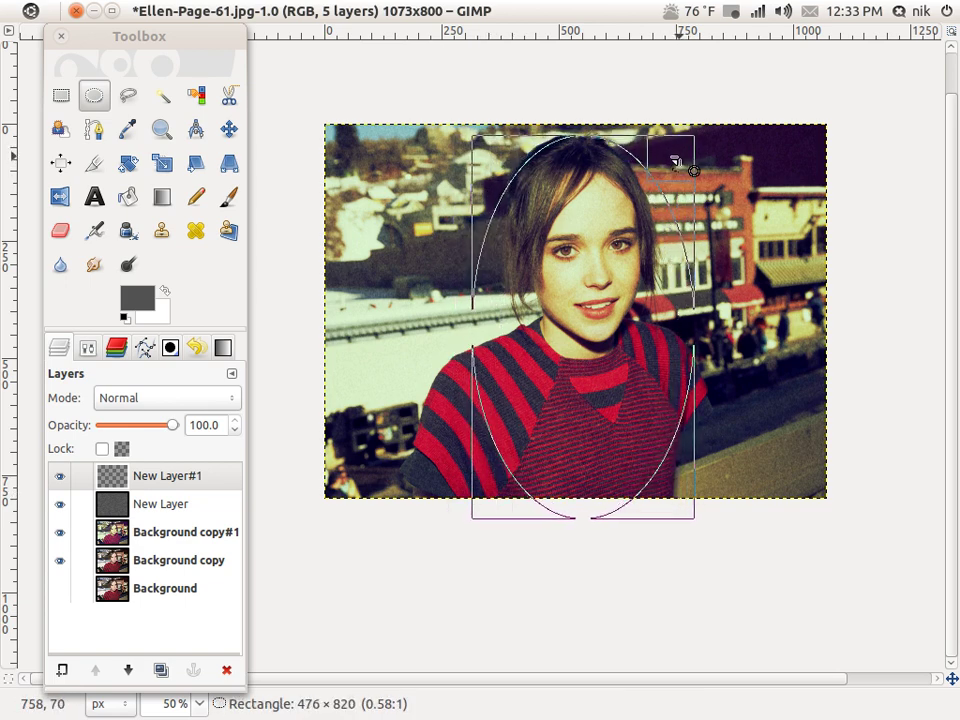
{"action": "left_click_drag", "start_coordinate": [495, 173], "coordinate": [486, 168]}
{"action": "left_click_drag", "start_coordinate": [492, 510], "coordinate": [477, 528]}
{"action": "left_click_drag", "start_coordinate": [700, 536], "coordinate": [717, 531]}
{"action": "left_click_drag", "start_coordinate": [701, 168], "coordinate": [664, 194]}
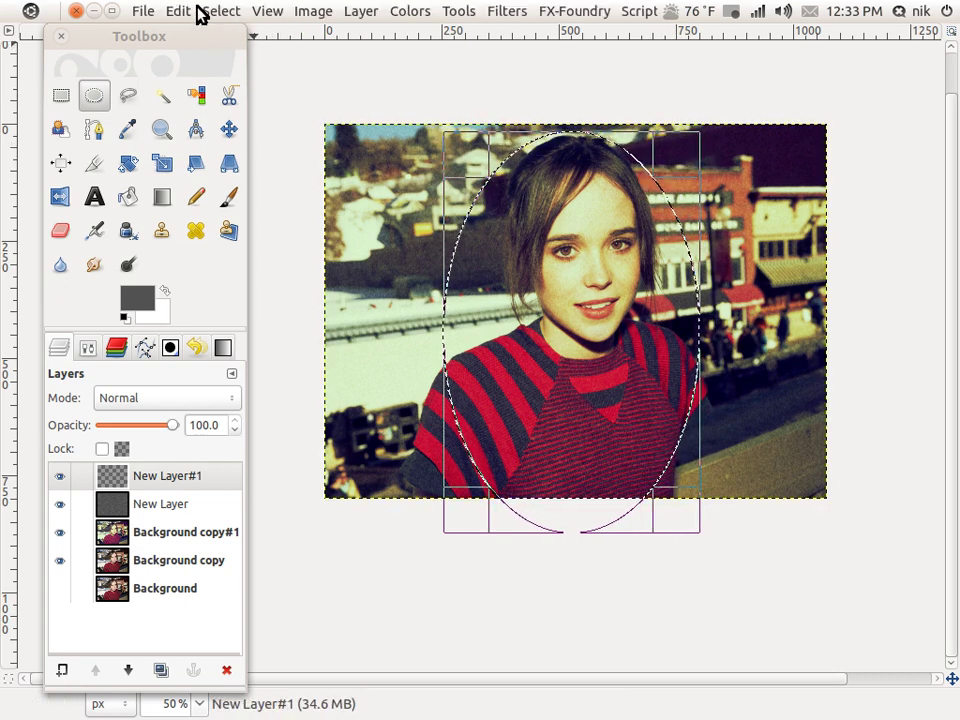
{"action": "left_click", "coordinate": [214, 11]}
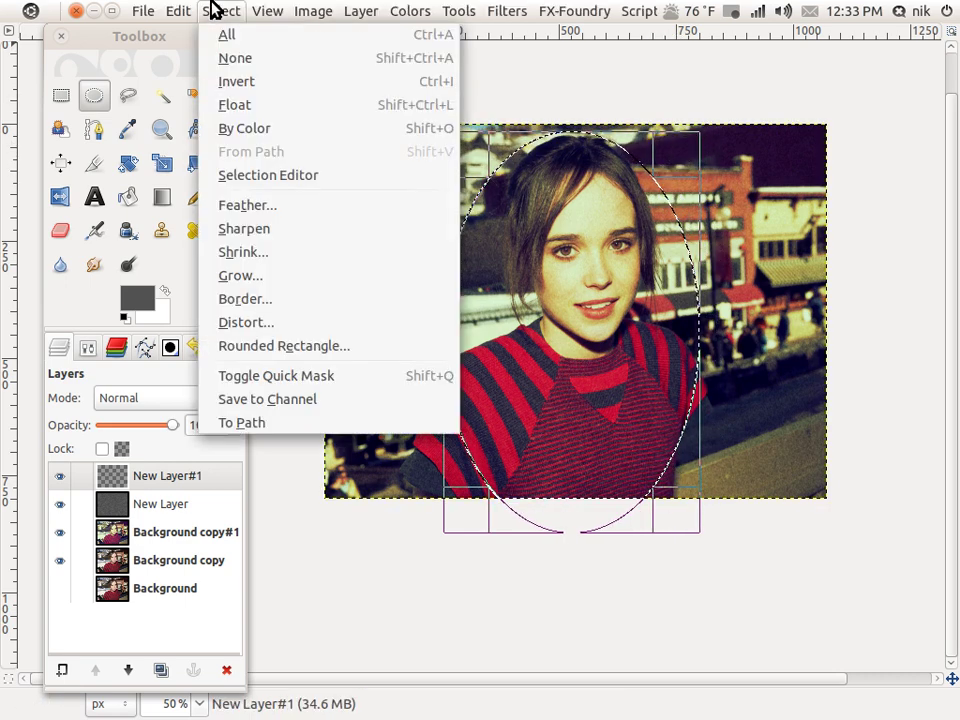
Invert the selection so everything outside the ellipse is selected
{"action": "left_click", "coordinate": [261, 82]}
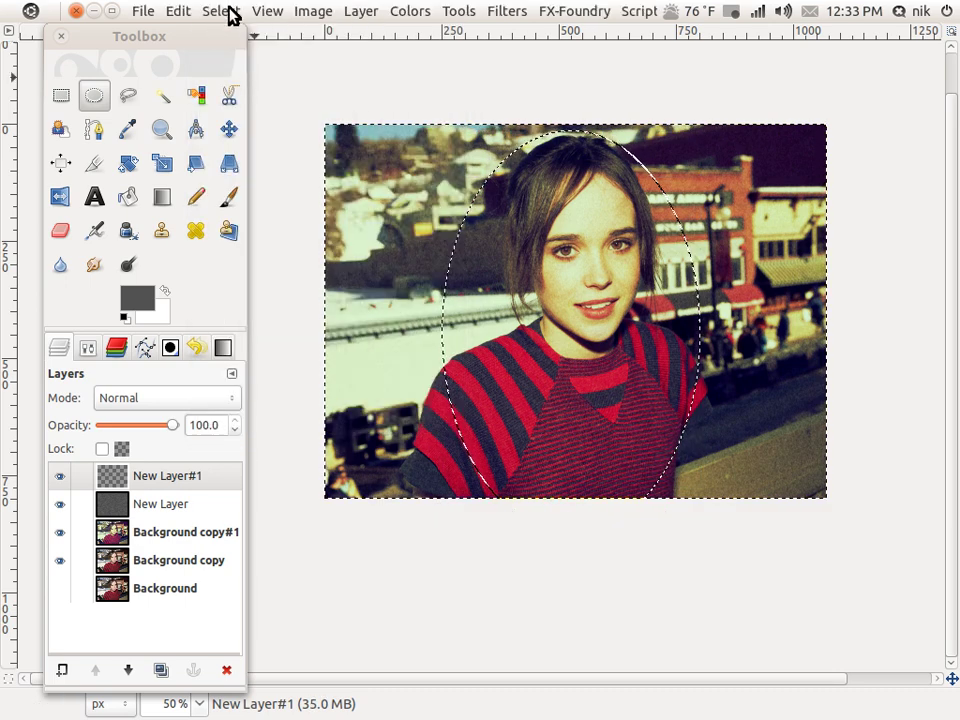
{"action": "left_click", "coordinate": [228, 11]}
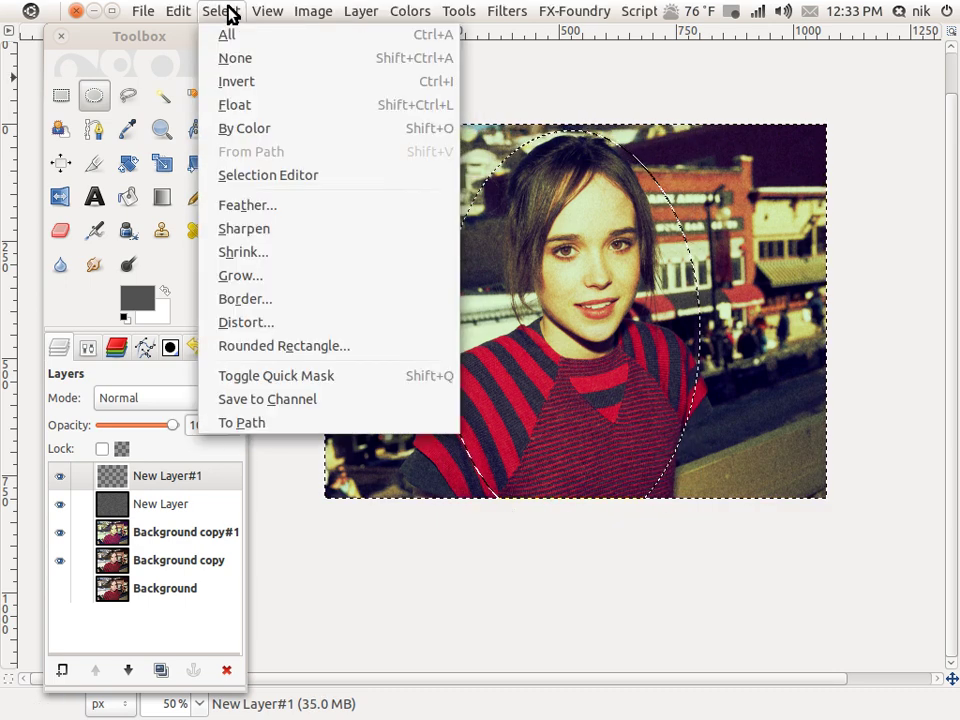
{"action": "left_click", "coordinate": [266, 206]}
Feather the inverted selection by about 183 pixels
{"action": "left_click_drag", "start_coordinate": [520, 379], "coordinate": [520, 385]}
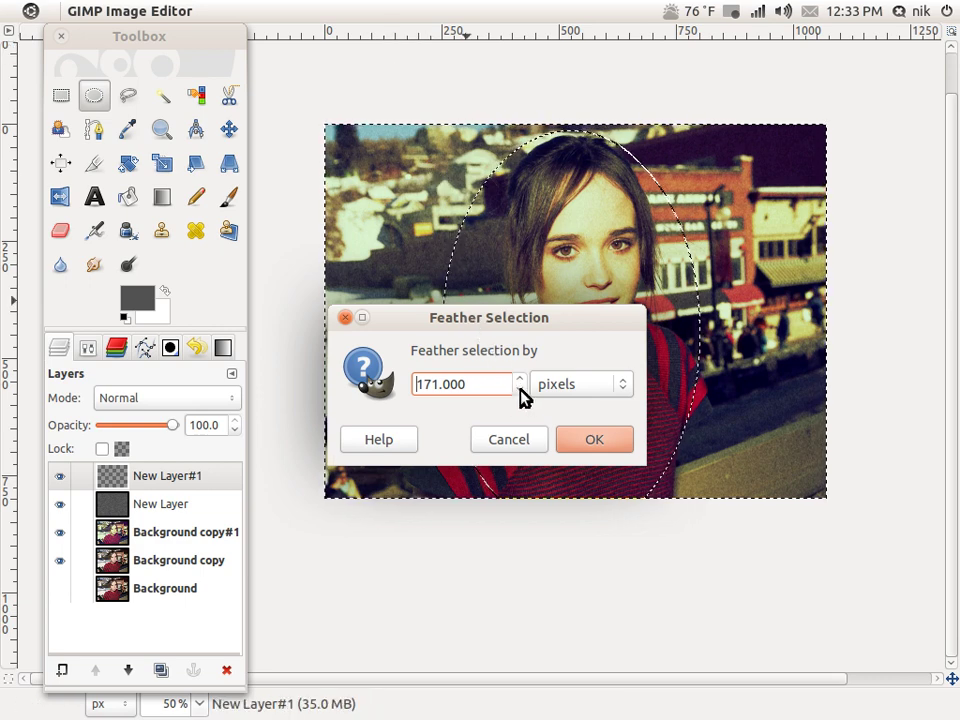
{"action": "left_click_drag", "start_coordinate": [520, 388], "coordinate": [520, 388]}
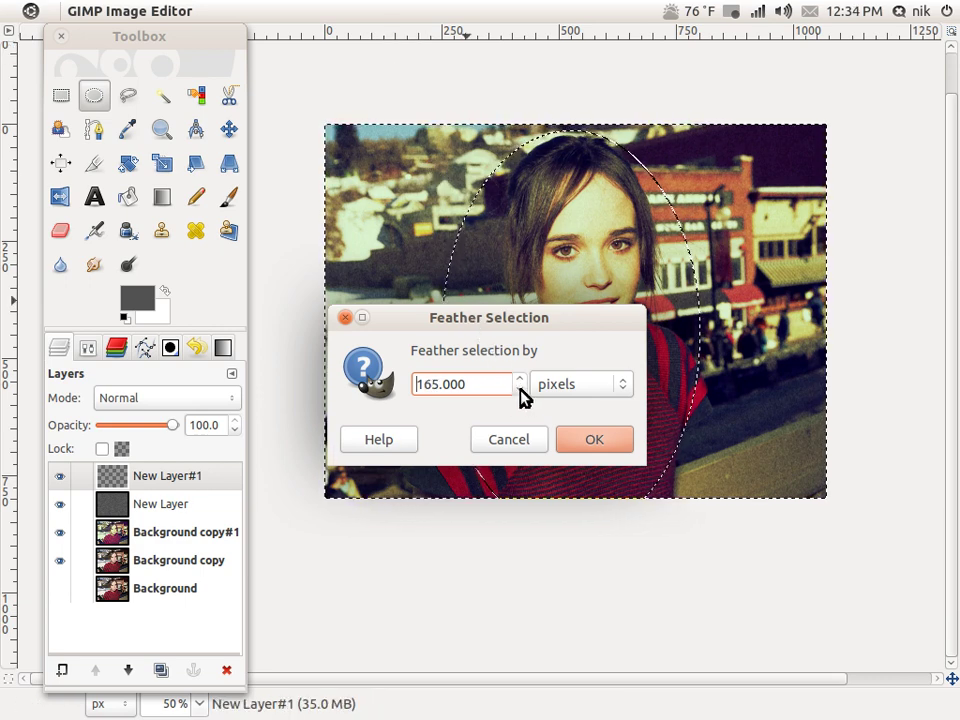
{"action": "left_click", "coordinate": [520, 390]}
{"action": "left_click", "coordinate": [520, 390]}
{"action": "scroll", "coordinate": [519, 379], "scroll_direction": "up", "scroll_amount": 16}
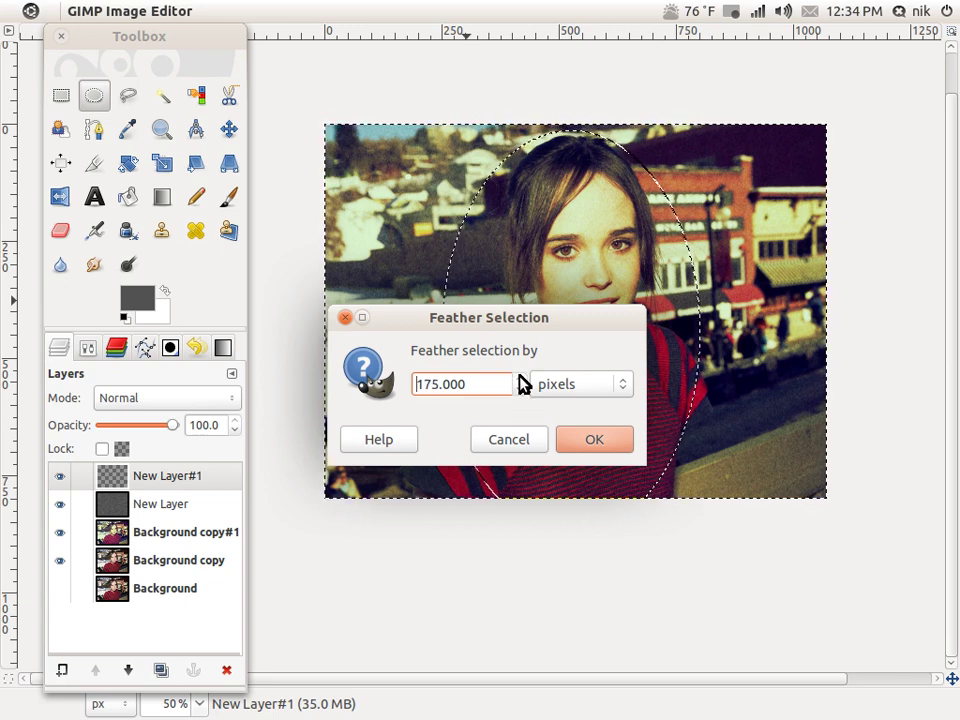
{"action": "scroll", "coordinate": [520, 384], "scroll_direction": "up", "scroll_amount": 6}
{"action": "left_click", "coordinate": [591, 444]}
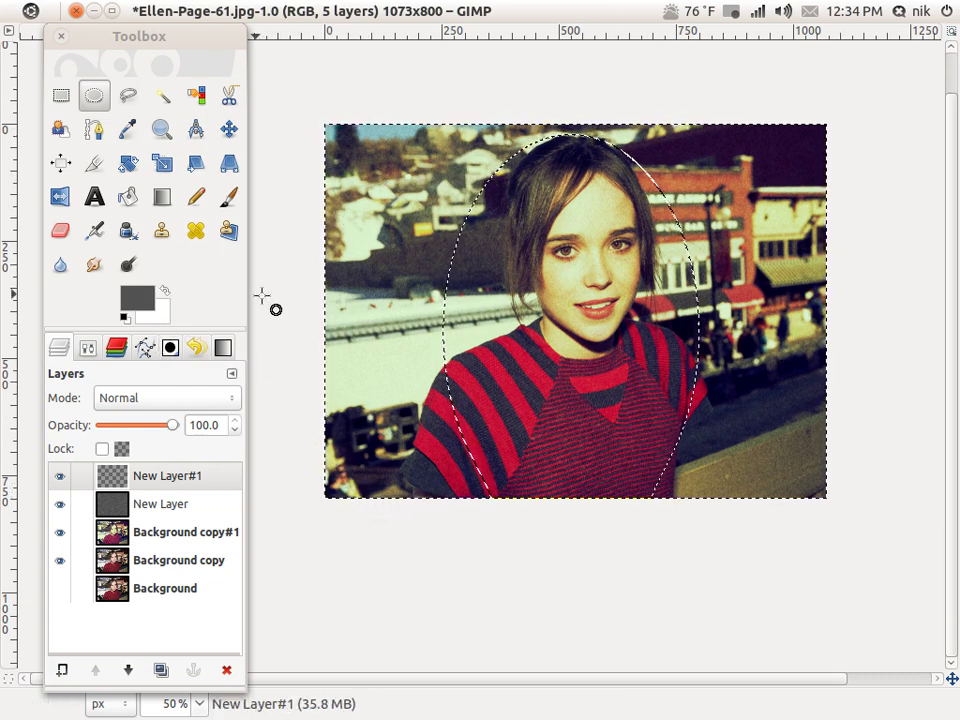
Bucket-fill the area outside the ellipse dark grey, then clear the selection
{"action": "left_click", "coordinate": [128, 196]}
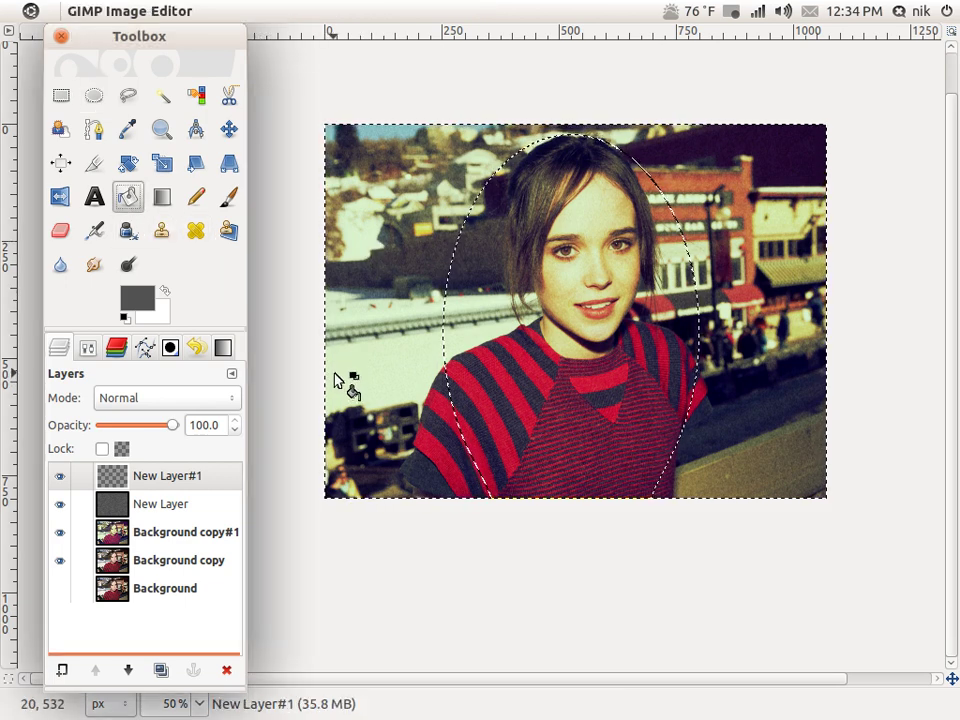
{"action": "left_click", "coordinate": [372, 245]}
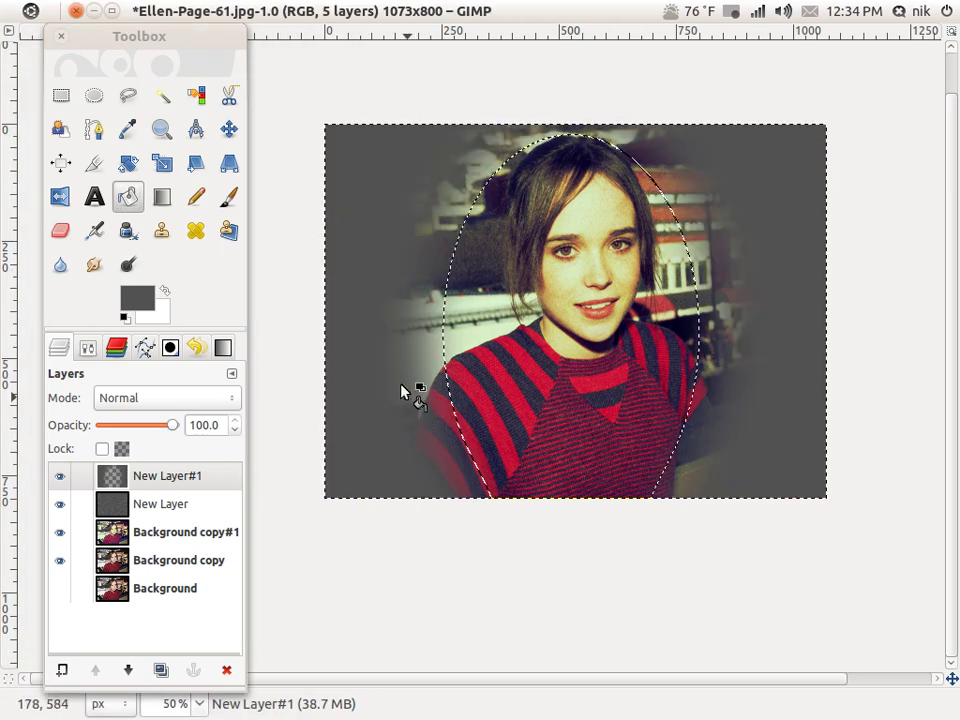
{"action": "left_click", "coordinate": [225, 11]}
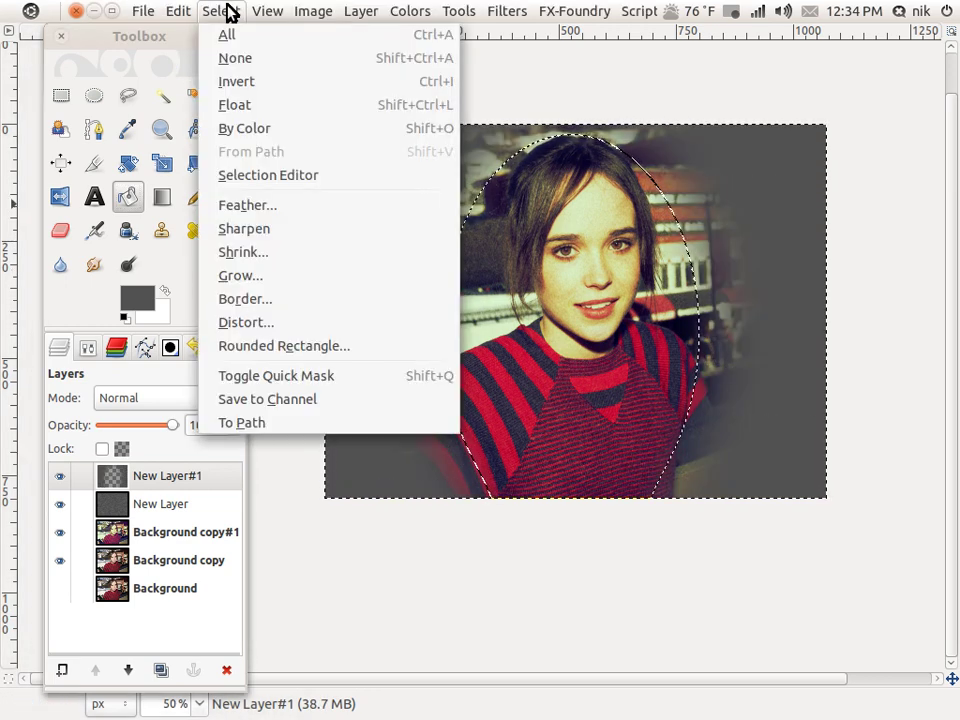
{"action": "left_click", "coordinate": [240, 60]}
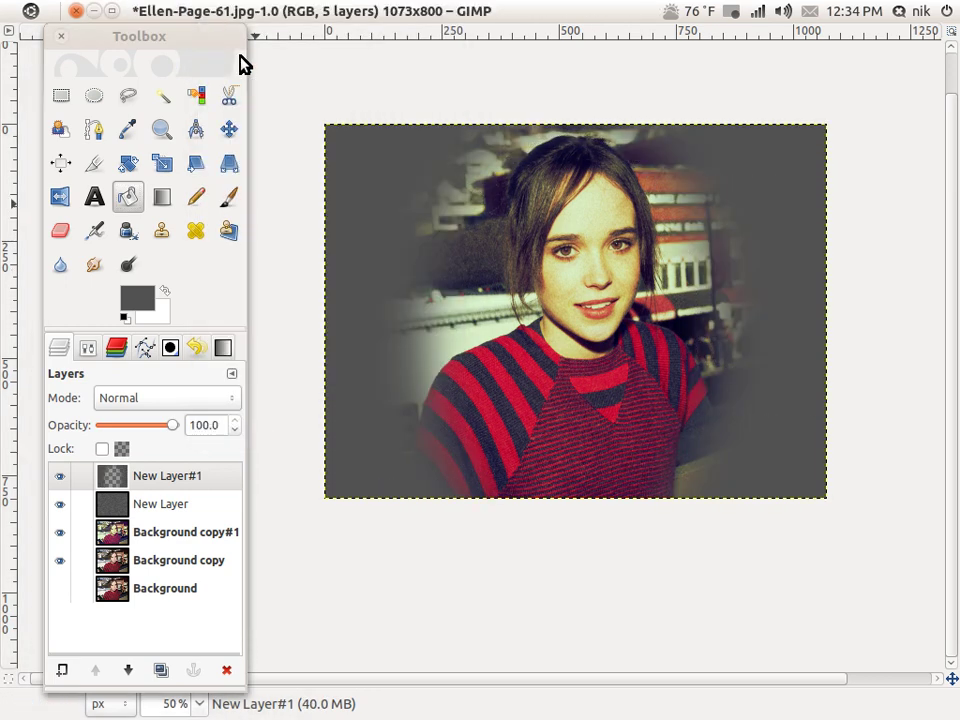
Set New Layer#1 to Soft light mode and duplicate it as New Layer#2
{"action": "left_click", "coordinate": [153, 400]}
{"action": "left_click", "coordinate": [180, 673]}
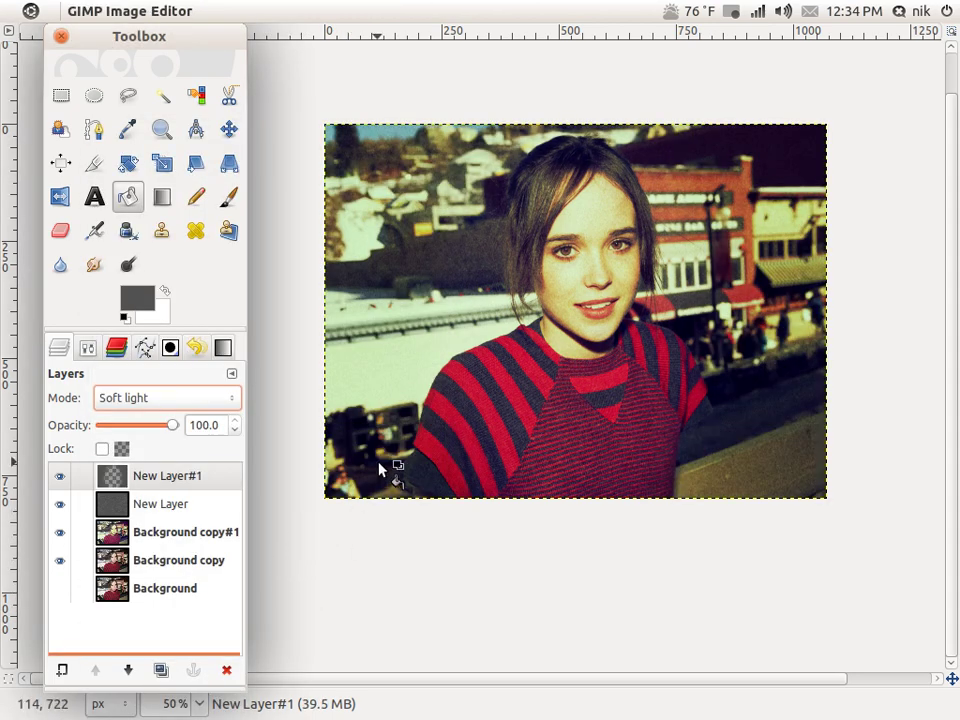
{"action": "left_click", "coordinate": [158, 672]}
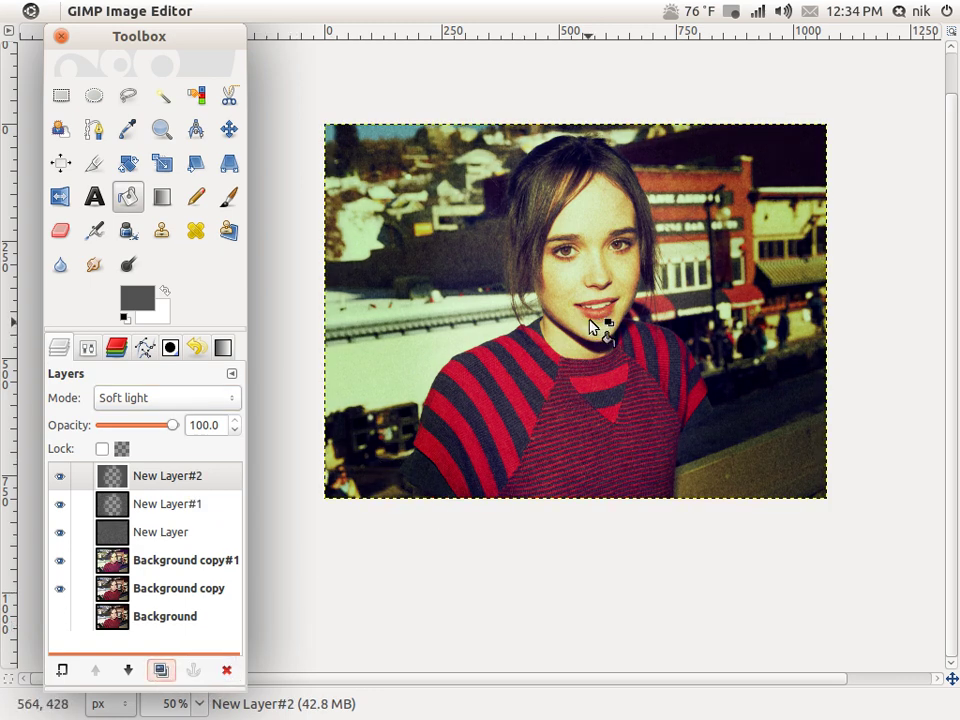
Toggle Background copy and Background copy#1 visibility to compare the look
{"action": "scroll", "coordinate": [590, 318], "scroll_direction": "down", "scroll_amount": 1}
{"action": "scroll", "coordinate": [590, 318], "scroll_direction": "up", "scroll_amount": 2}
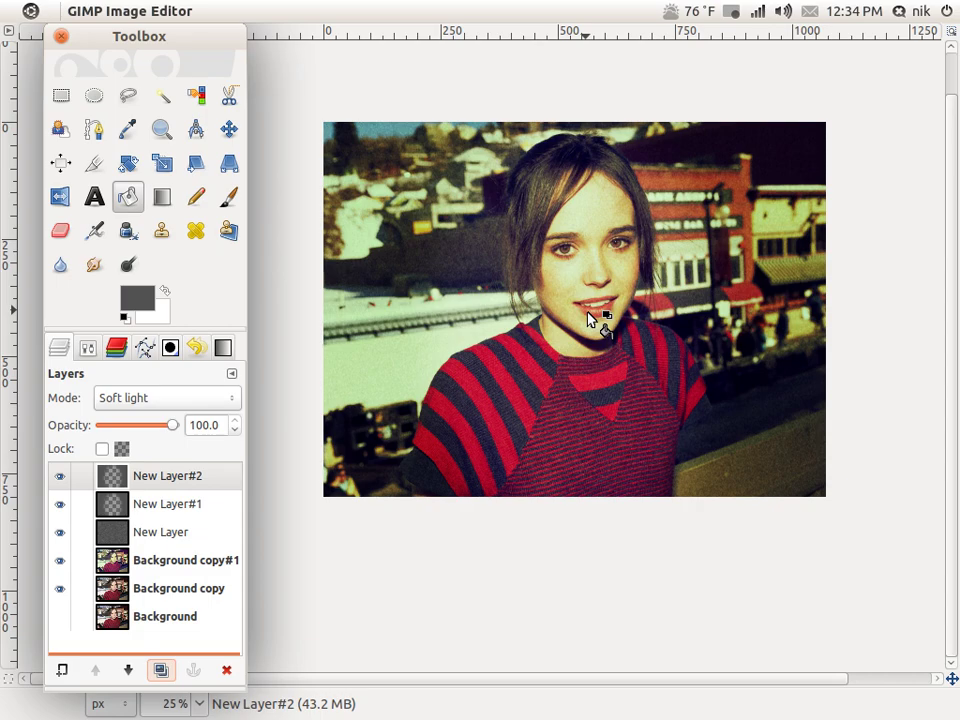
{"action": "scroll", "coordinate": [585, 330], "scroll_direction": "up", "scroll_amount": 1}
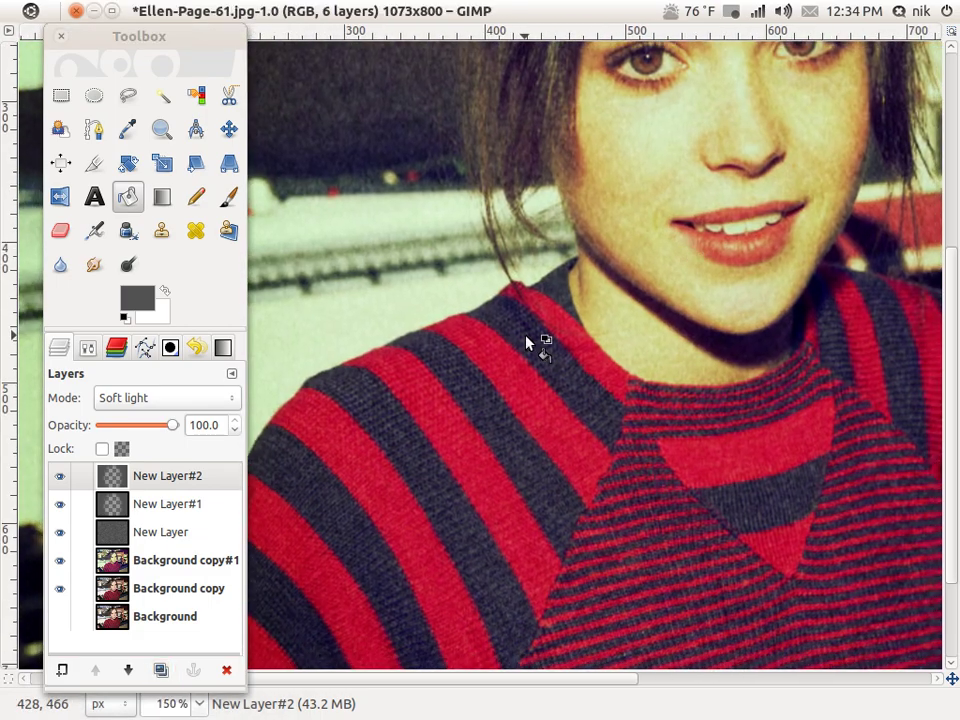
{"action": "scroll", "coordinate": [536, 343], "scroll_direction": "down", "scroll_amount": 2}
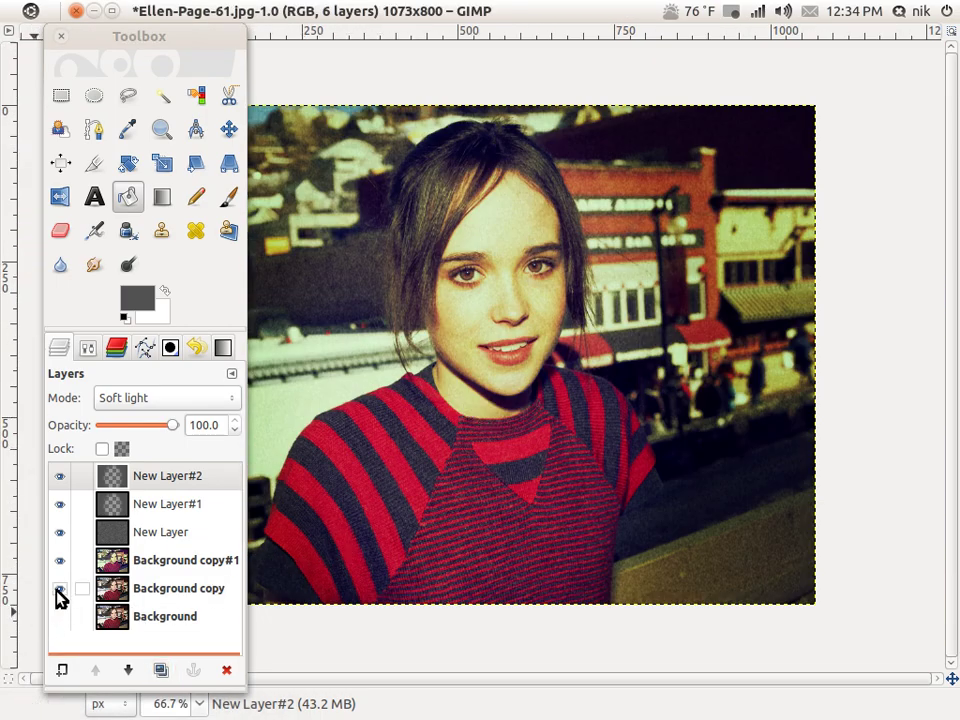
{"action": "left_click", "coordinate": [58, 589]}
{"action": "left_click", "coordinate": [59, 589]}
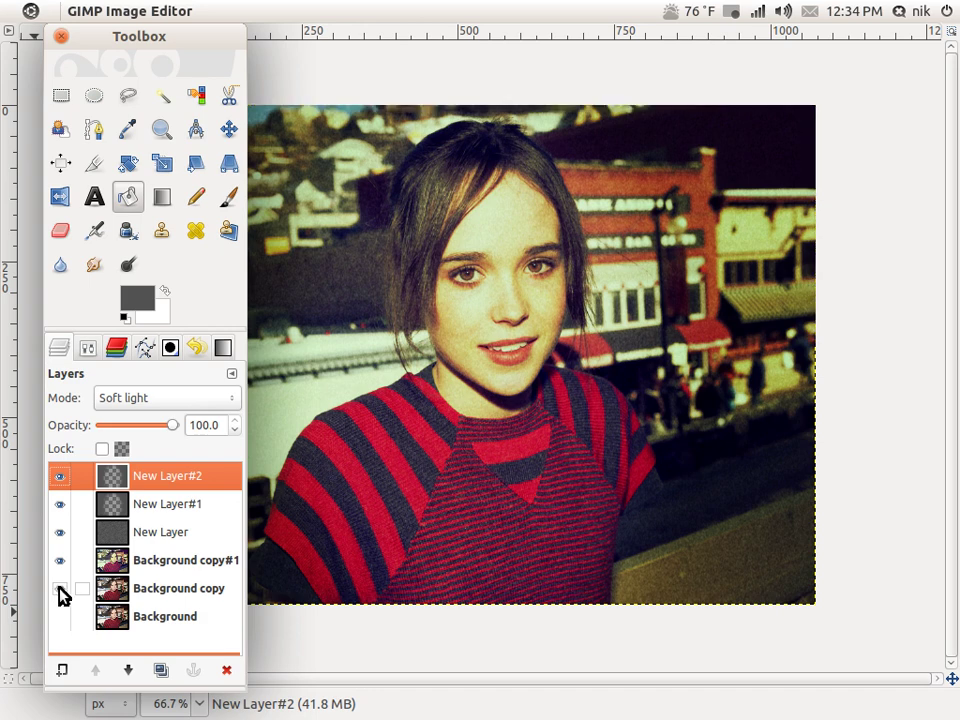
{"action": "left_click", "coordinate": [155, 591]}
{"action": "left_click", "coordinate": [126, 565]}
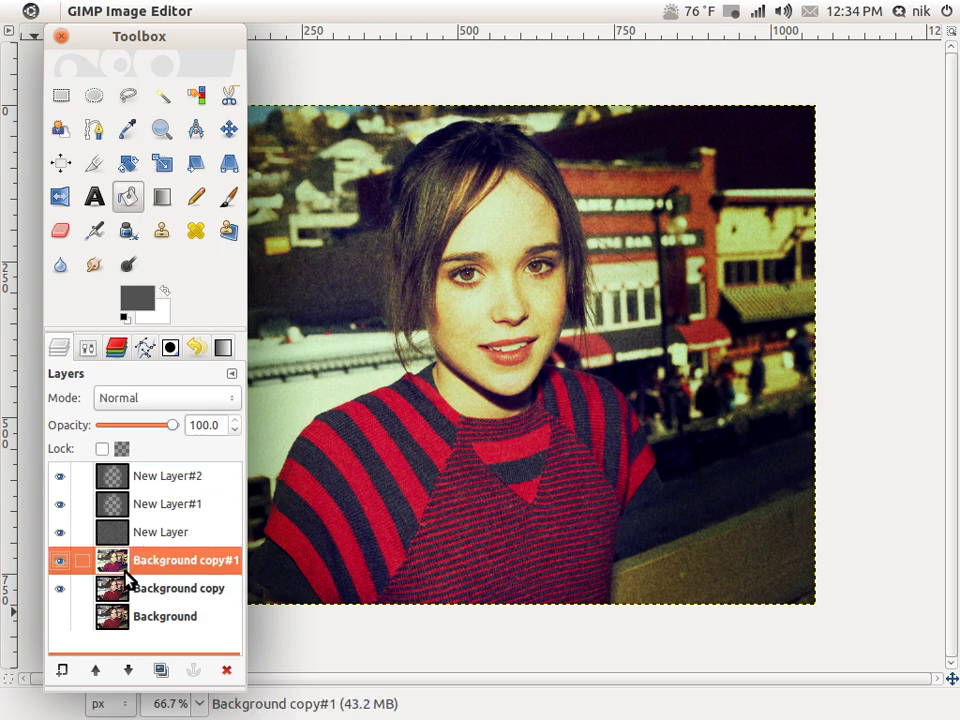
{"action": "left_click", "coordinate": [58, 562]}
{"action": "left_click", "coordinate": [57, 562]}
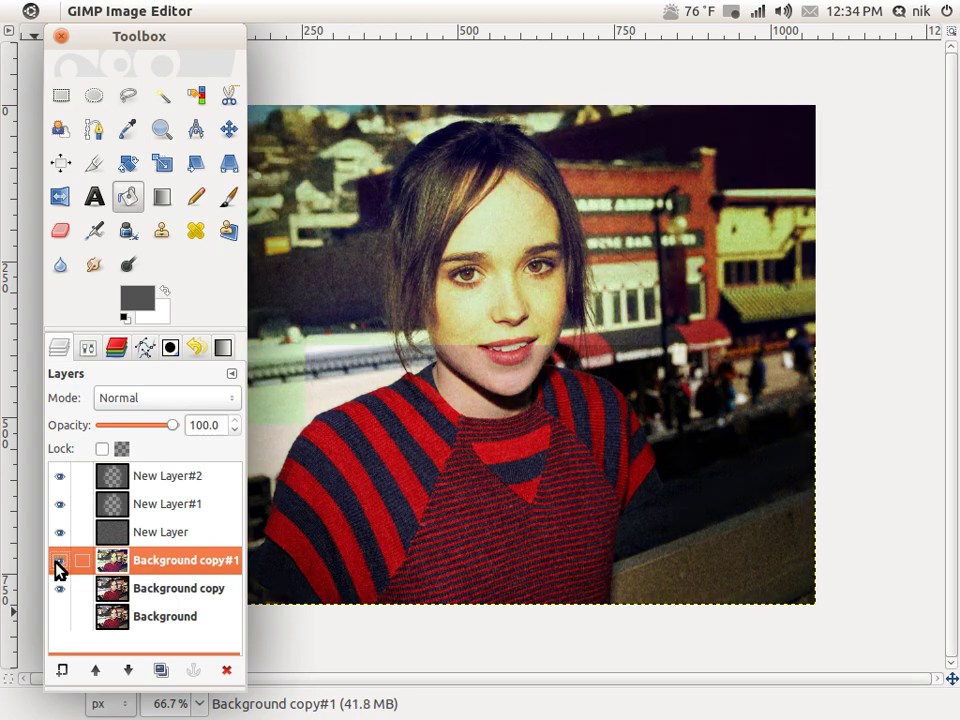
Hide Background copy and merge the visible layers from New Layer#2
{"action": "left_click", "coordinate": [58, 592]}
{"action": "left_click", "coordinate": [190, 597]}
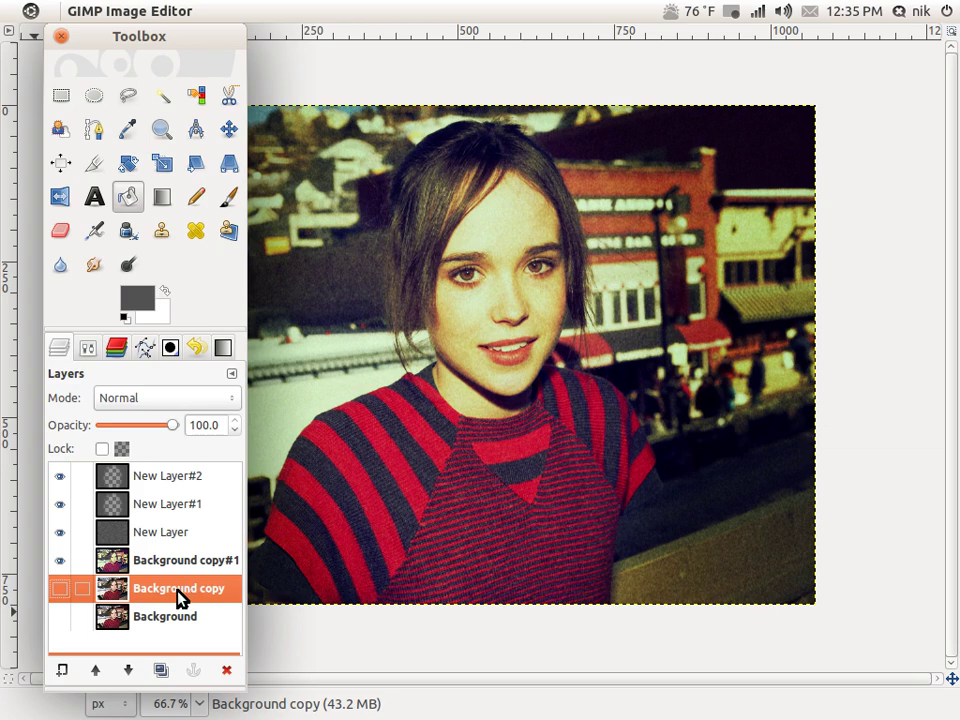
{"action": "left_click", "coordinate": [182, 487]}
{"action": "right_click", "coordinate": [181, 486]}
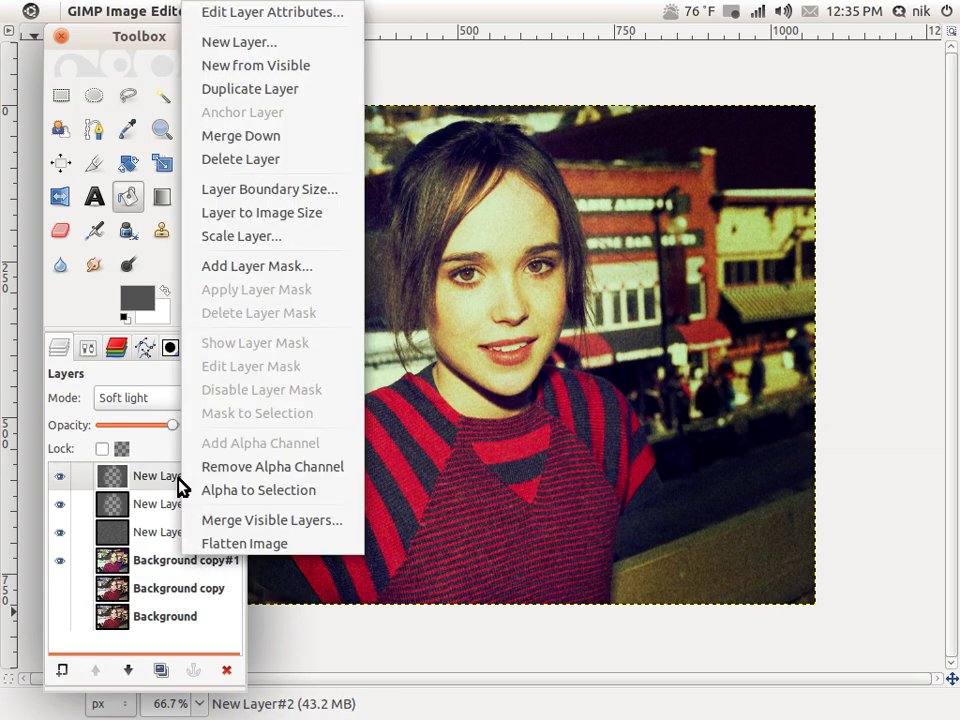
{"action": "left_click", "coordinate": [295, 520]}
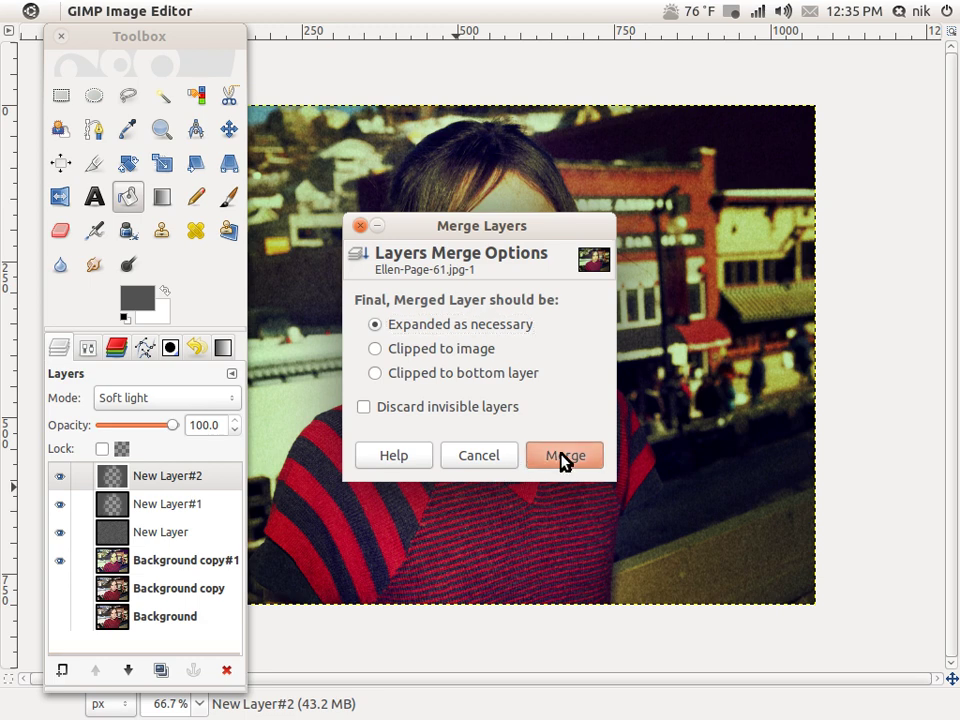
{"action": "left_click", "coordinate": [563, 457]}
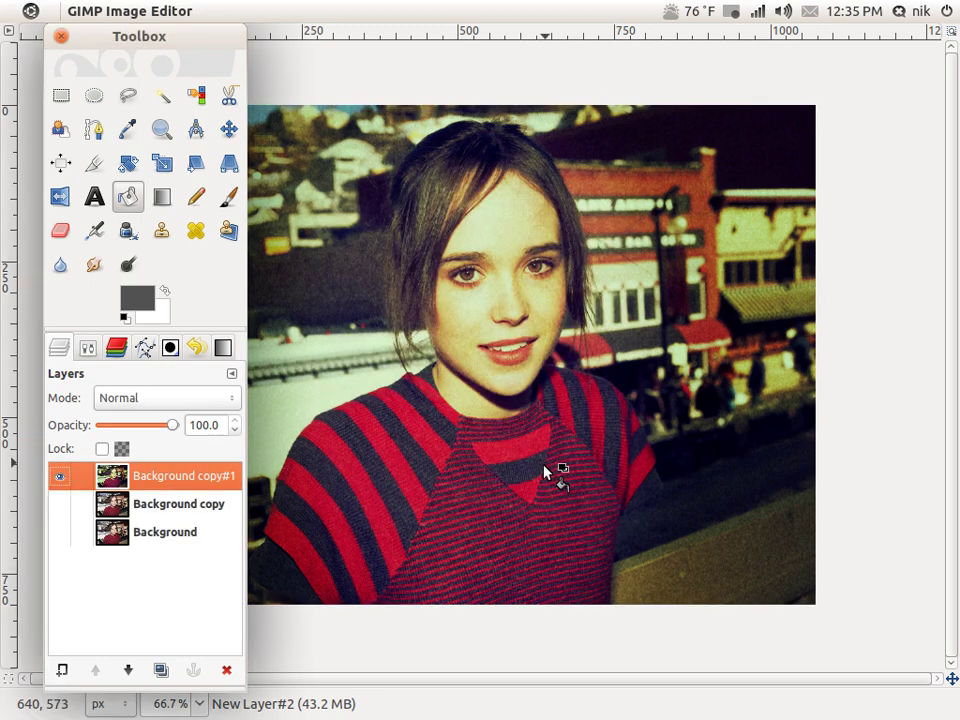
Show Background copy again and set Background copy#1 to Soft light mode
{"action": "left_click", "coordinate": [59, 505]}
{"action": "left_click", "coordinate": [160, 503]}
{"action": "left_click", "coordinate": [167, 476]}
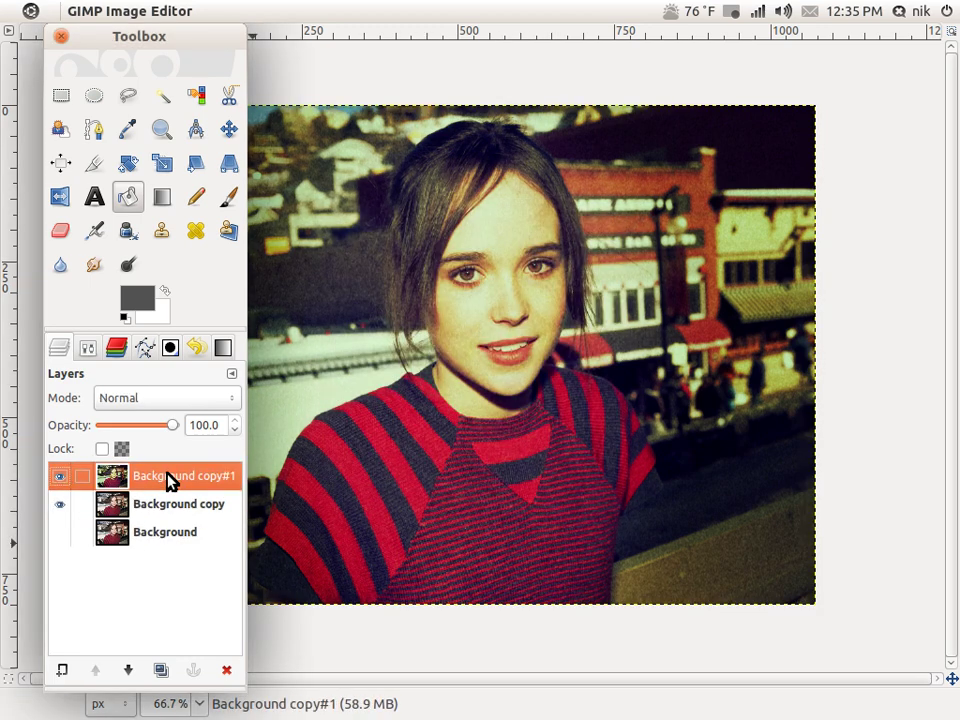
{"action": "left_click", "coordinate": [160, 398]}
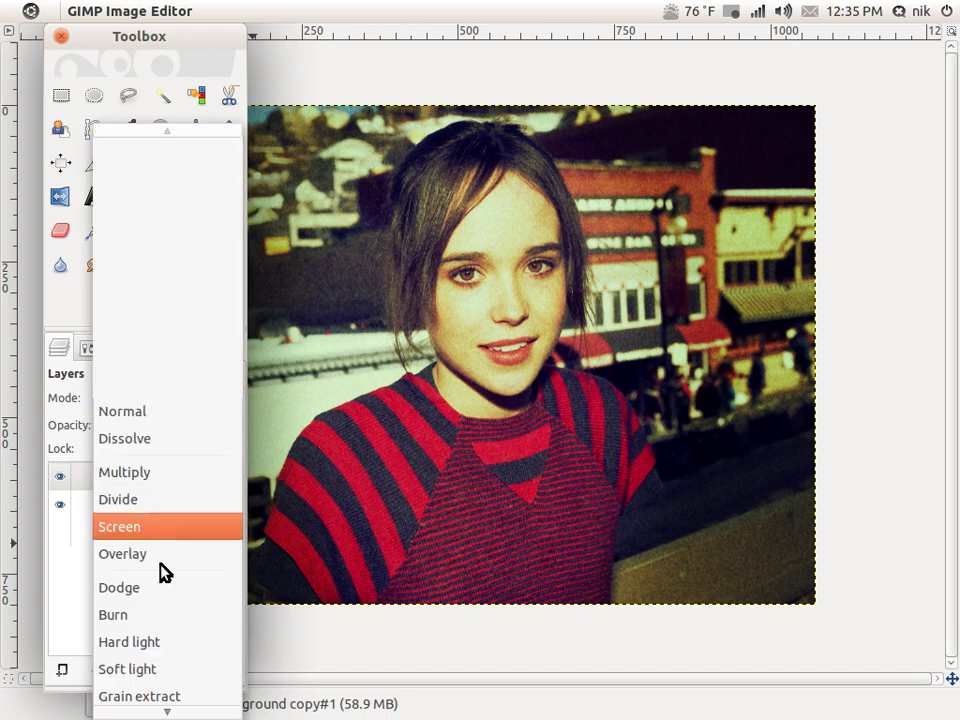
{"action": "left_click", "coordinate": [176, 664]}
{"action": "left_click_drag", "start_coordinate": [429, 405], "coordinate": [560, 318]}
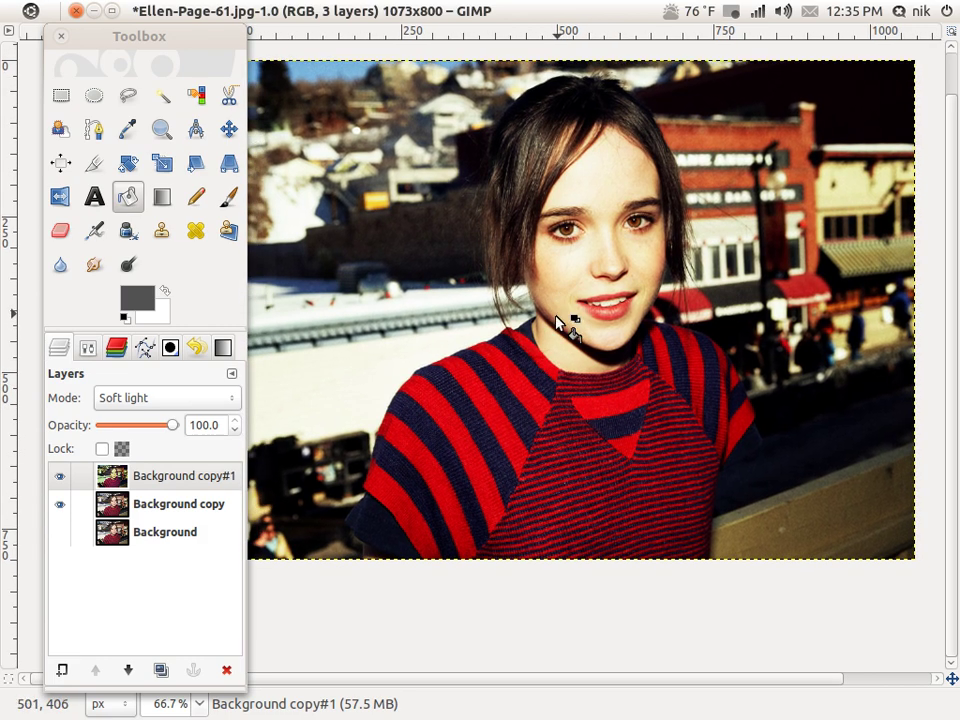
Merge the visible layers into Background copy and zoom out to the whole image
{"action": "left_click", "coordinate": [197, 478]}
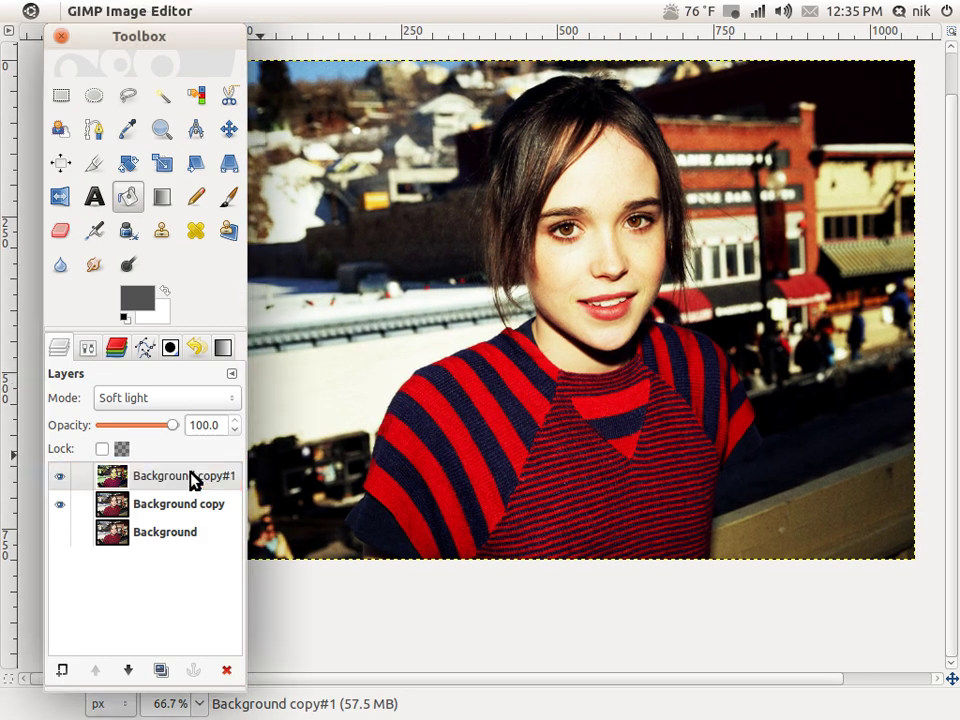
{"action": "right_click", "coordinate": [197, 478]}
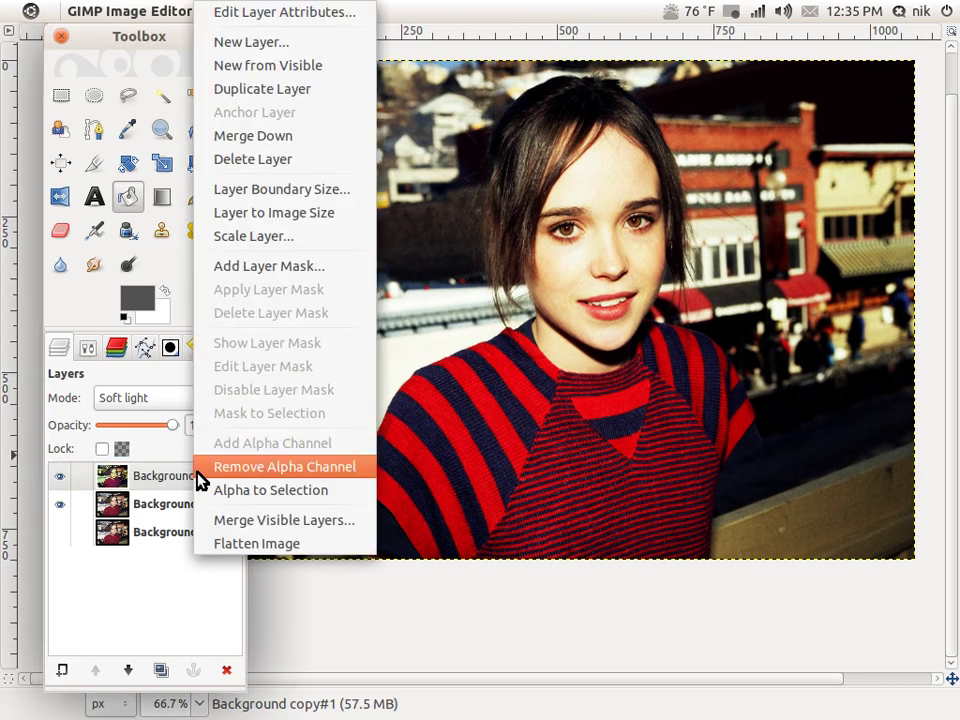
{"action": "left_click", "coordinate": [340, 520]}
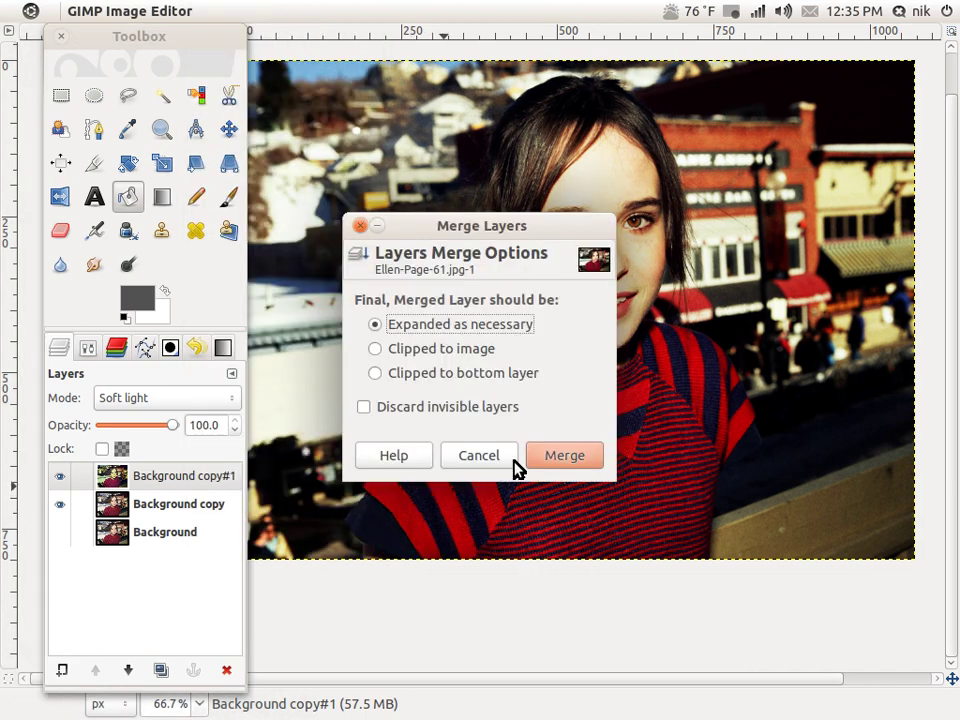
{"action": "left_click", "coordinate": [550, 456]}
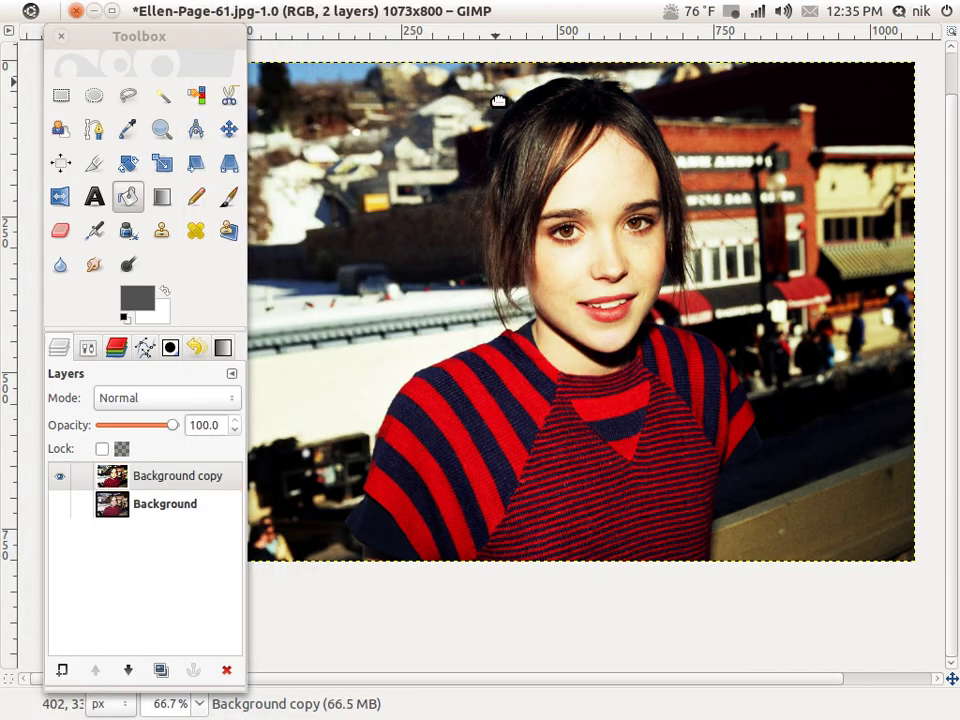
{"action": "key", "text": "minus"}
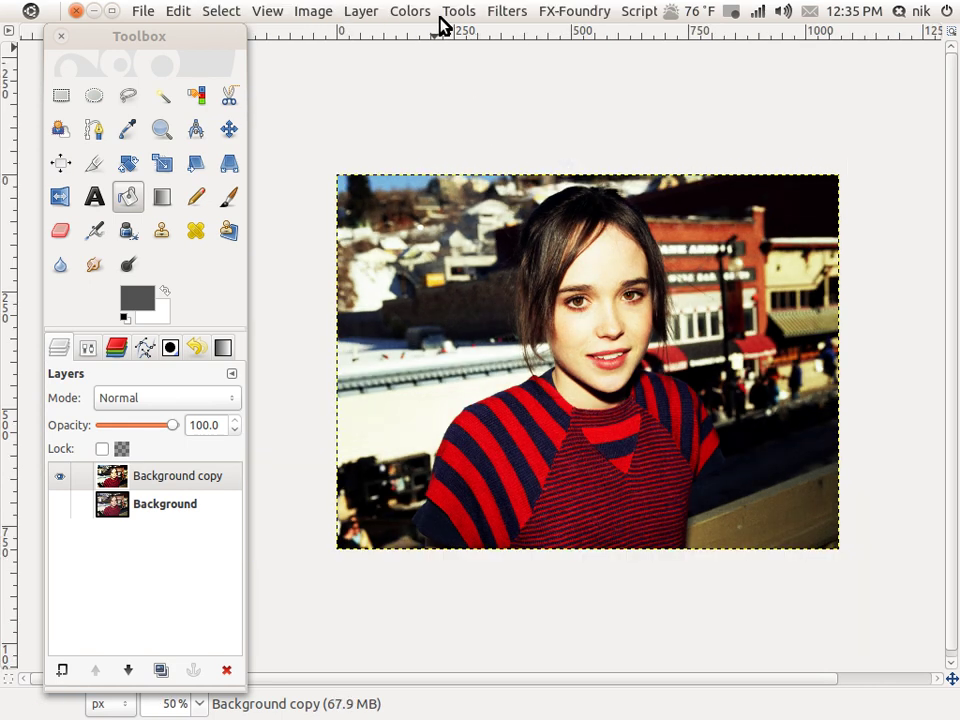
In Curves, pull the Red curve down in the shadows, top end near 255, 244
{"action": "left_click", "coordinate": [507, 12]}
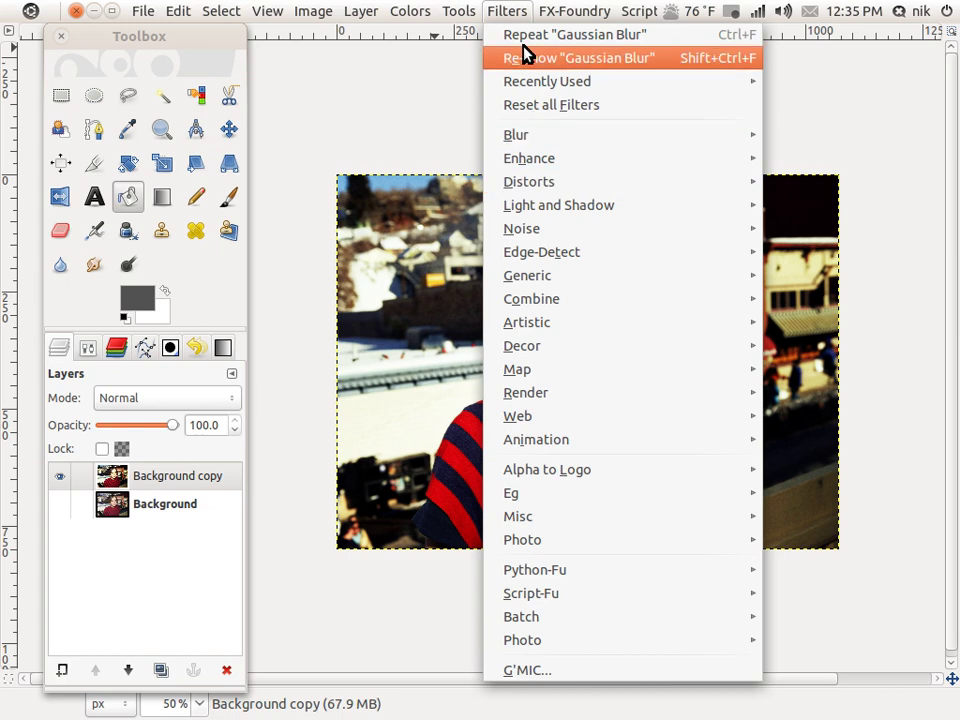
{"action": "mouse_move", "coordinate": [410, 12]}
{"action": "left_click", "coordinate": [437, 176]}
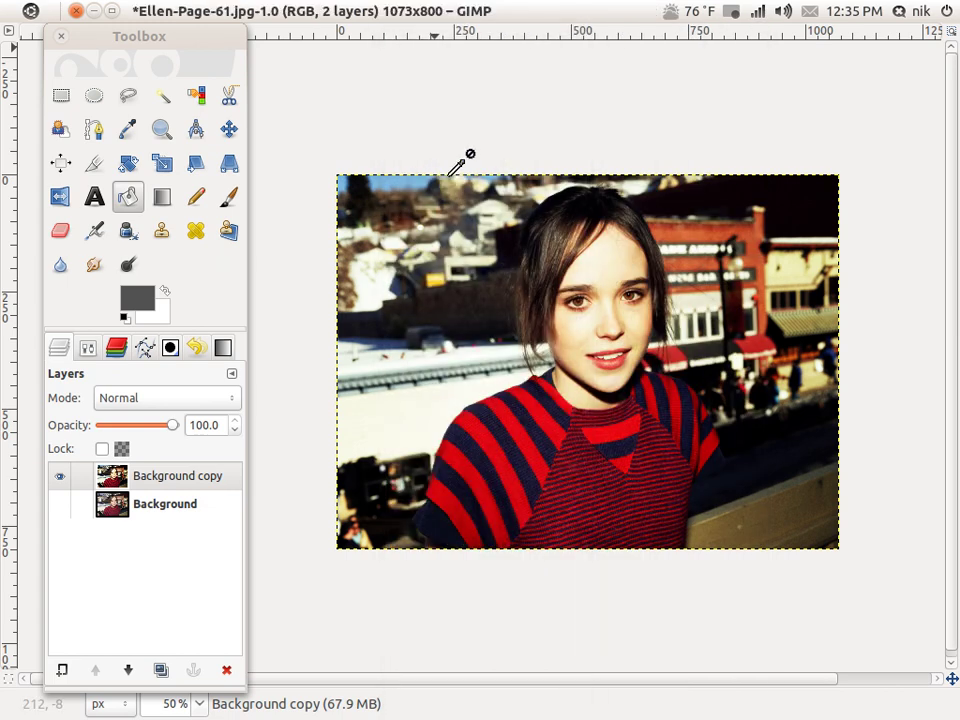
{"action": "left_click_drag", "start_coordinate": [312, 87], "coordinate": [288, 39]}
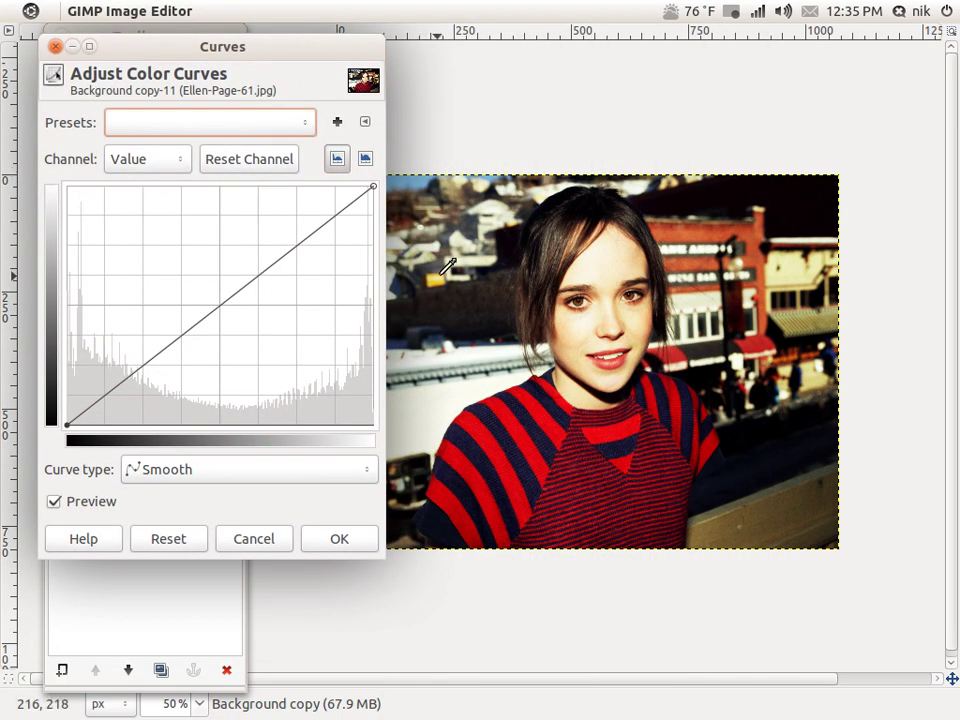
{"action": "left_click", "coordinate": [150, 162]}
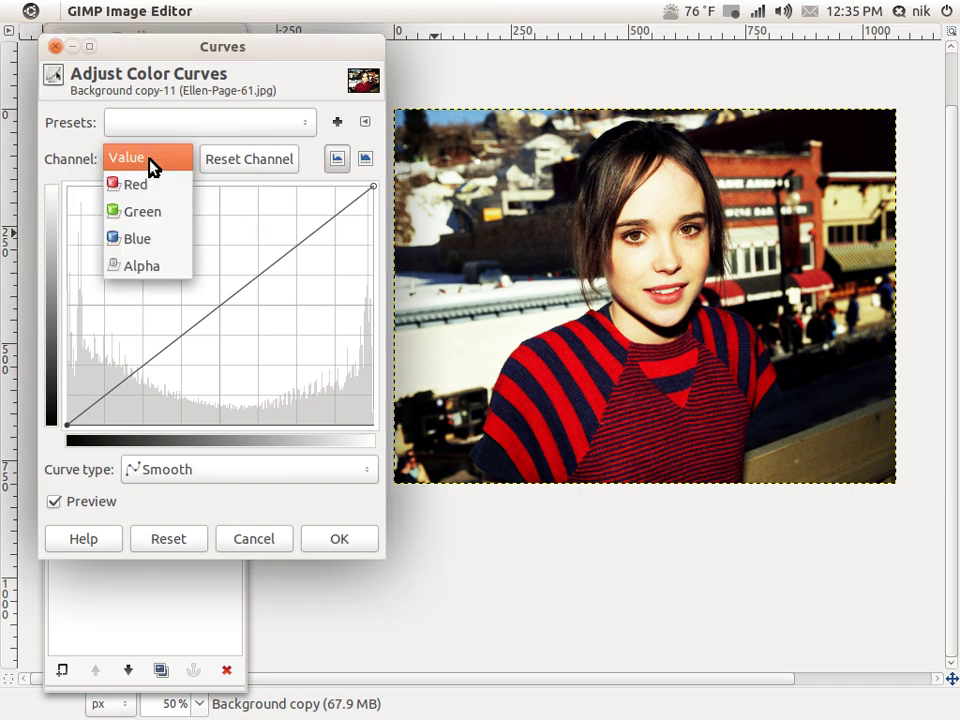
{"action": "left_click", "coordinate": [148, 183]}
{"action": "left_click_drag", "start_coordinate": [118, 387], "coordinate": [121, 396]}
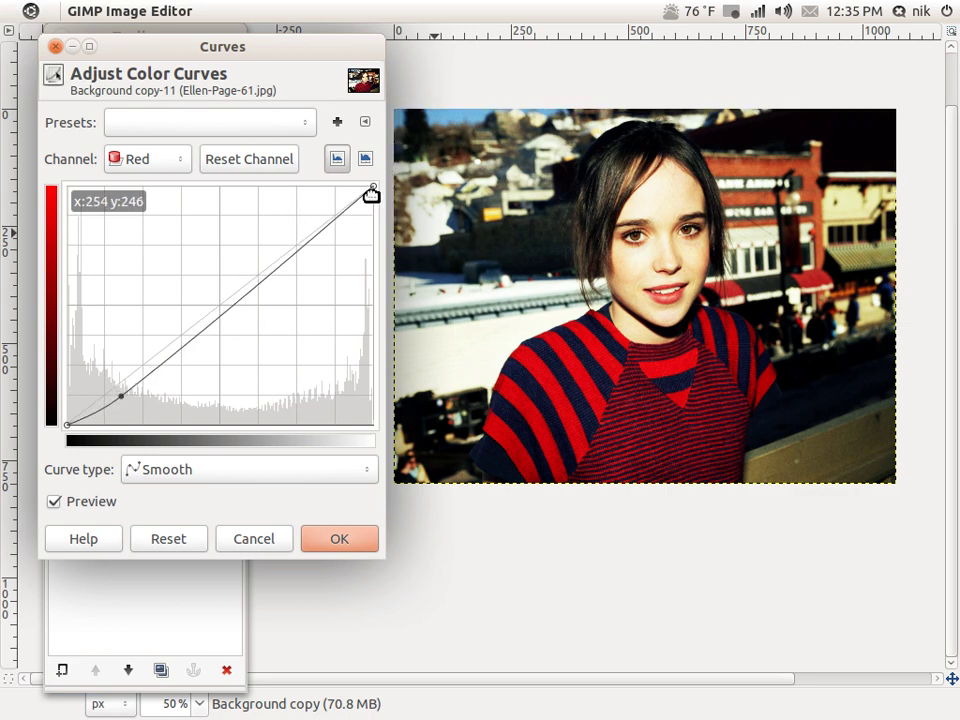
{"action": "left_click_drag", "start_coordinate": [371, 187], "coordinate": [353, 186]}
{"action": "left_click_drag", "start_coordinate": [296, 238], "coordinate": [295, 234]}
{"action": "mouse_move", "coordinate": [352, 186]}
{"action": "left_mouse_down"}
{"action": "mouse_move", "coordinate": [343, 191]}
{"action": "mouse_move", "coordinate": [367, 187]}
{"action": "left_mouse_up"}
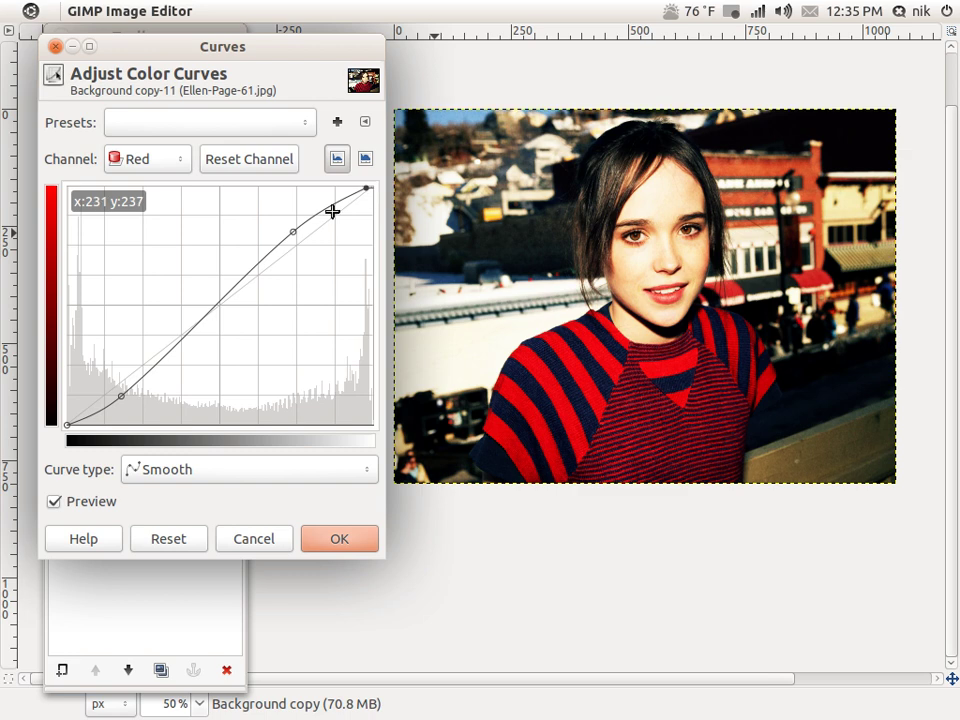
{"action": "left_click_drag", "start_coordinate": [292, 237], "coordinate": [296, 240]}
{"action": "left_click_drag", "start_coordinate": [367, 187], "coordinate": [377, 197]}
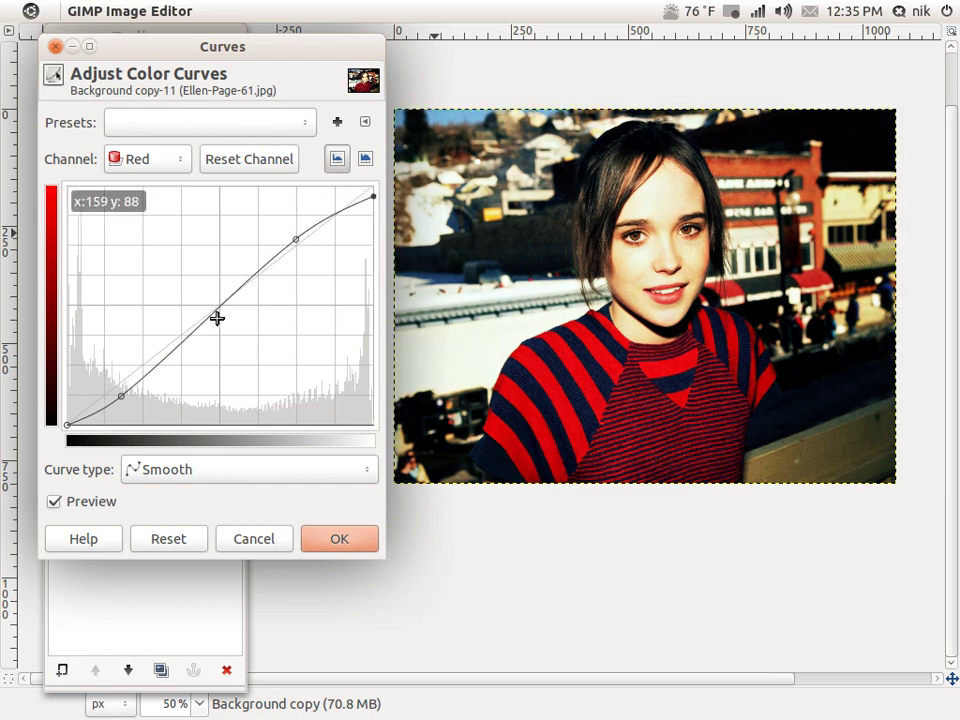
Lower the Green curve in the shadows and lift it in the highlights
{"action": "left_click", "coordinate": [150, 170]}
{"action": "left_click", "coordinate": [150, 185]}
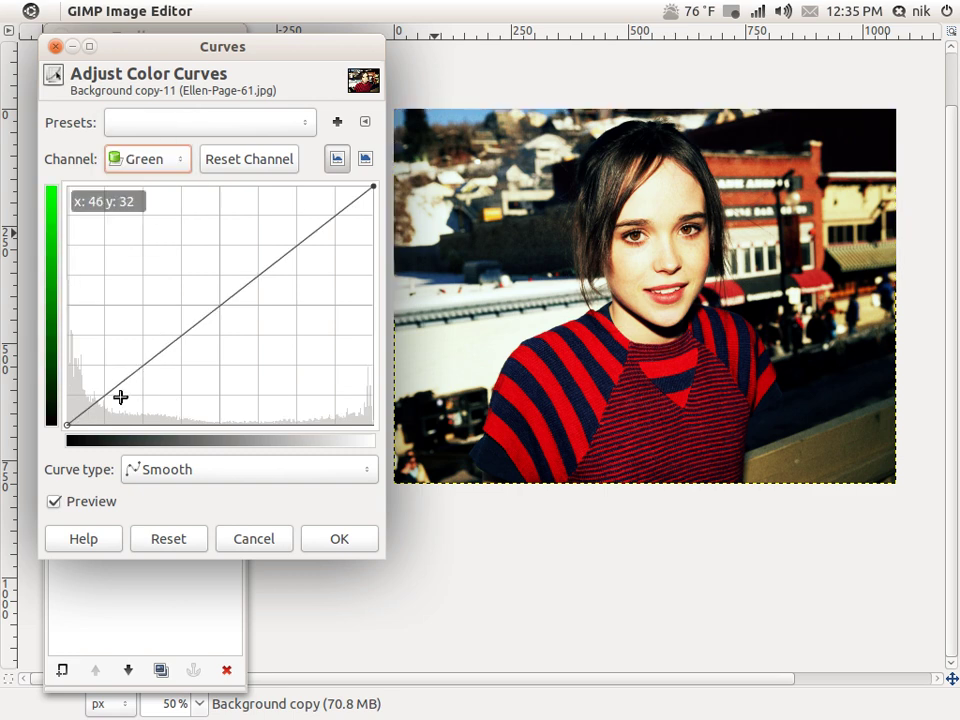
{"action": "left_click_drag", "start_coordinate": [101, 398], "coordinate": [102, 404]}
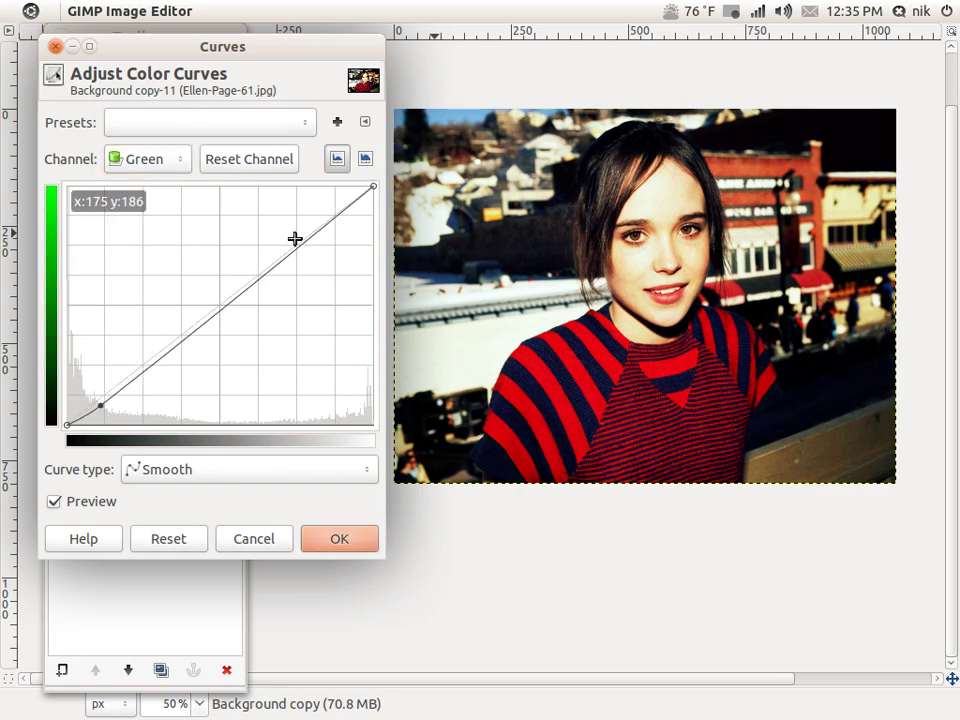
{"action": "left_click_drag", "start_coordinate": [332, 219], "coordinate": [330, 208]}
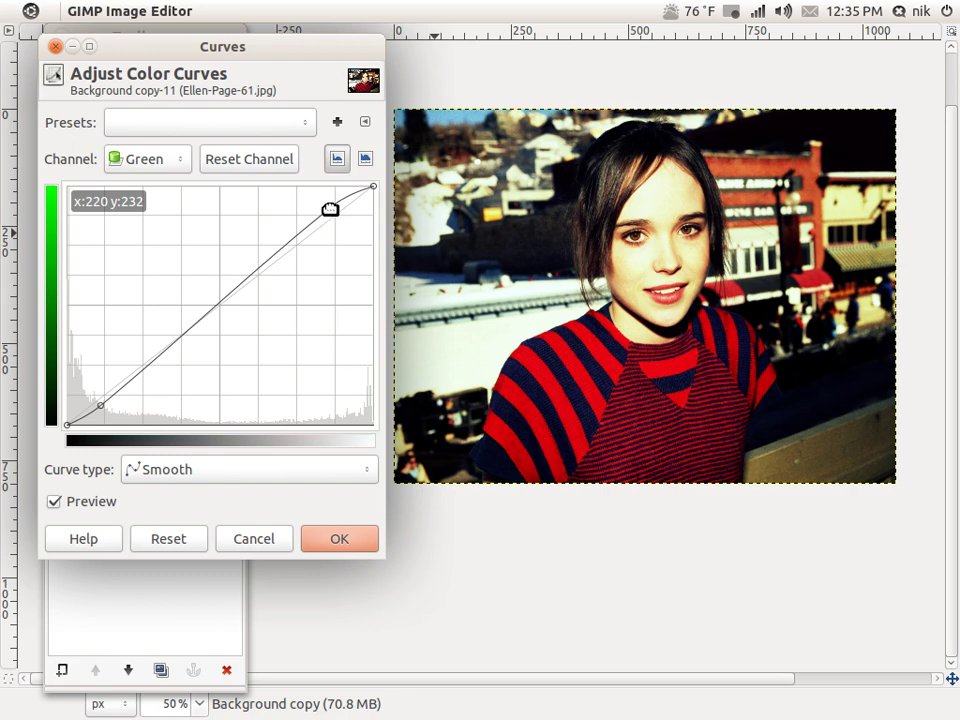
Lift the Blue black point, lower its white point and darken Blue midtones
{"action": "left_click", "coordinate": [152, 170]}
{"action": "left_click", "coordinate": [152, 186]}
{"action": "left_click_drag", "start_coordinate": [62, 430], "coordinate": [107, 377]}
{"action": "left_click_drag", "start_coordinate": [373, 192], "coordinate": [373, 211]}
{"action": "mouse_move", "coordinate": [232, 297]}
{"action": "left_mouse_down"}
{"action": "mouse_move", "coordinate": [235, 311]}
{"action": "mouse_move", "coordinate": [213, 304]}
{"action": "mouse_move", "coordinate": [223, 307]}
{"action": "left_mouse_up"}
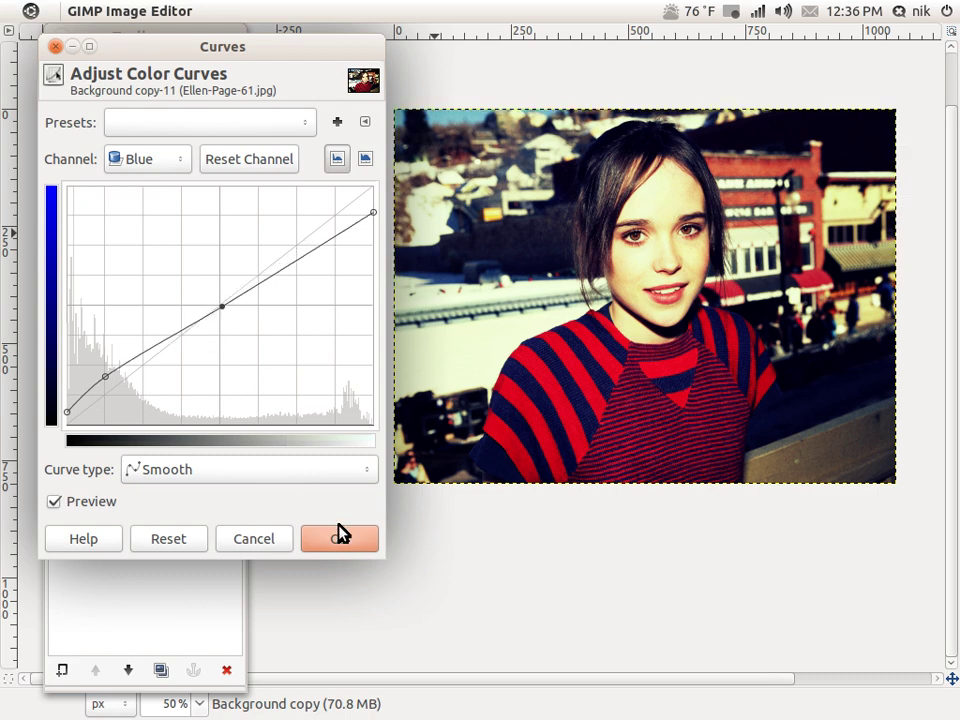
Bend the Value curve into a gentle S-shape and apply the curves
{"action": "left_click", "coordinate": [140, 162]}
{"action": "left_click", "coordinate": [148, 79]}
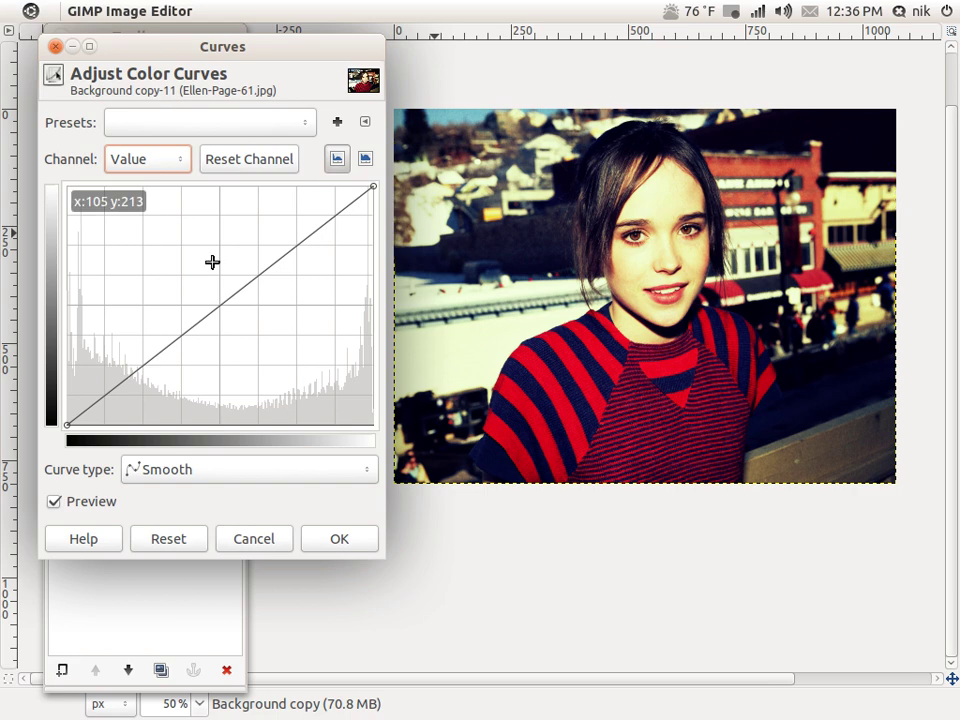
{"action": "left_click", "coordinate": [153, 354]}
{"action": "left_click", "coordinate": [290, 251]}
{"action": "mouse_move", "coordinate": [219, 304]}
{"action": "left_mouse_down"}
{"action": "mouse_move", "coordinate": [211, 293]}
{"action": "mouse_move", "coordinate": [227, 315]}
{"action": "mouse_move", "coordinate": [218, 298]}
{"action": "left_mouse_up"}
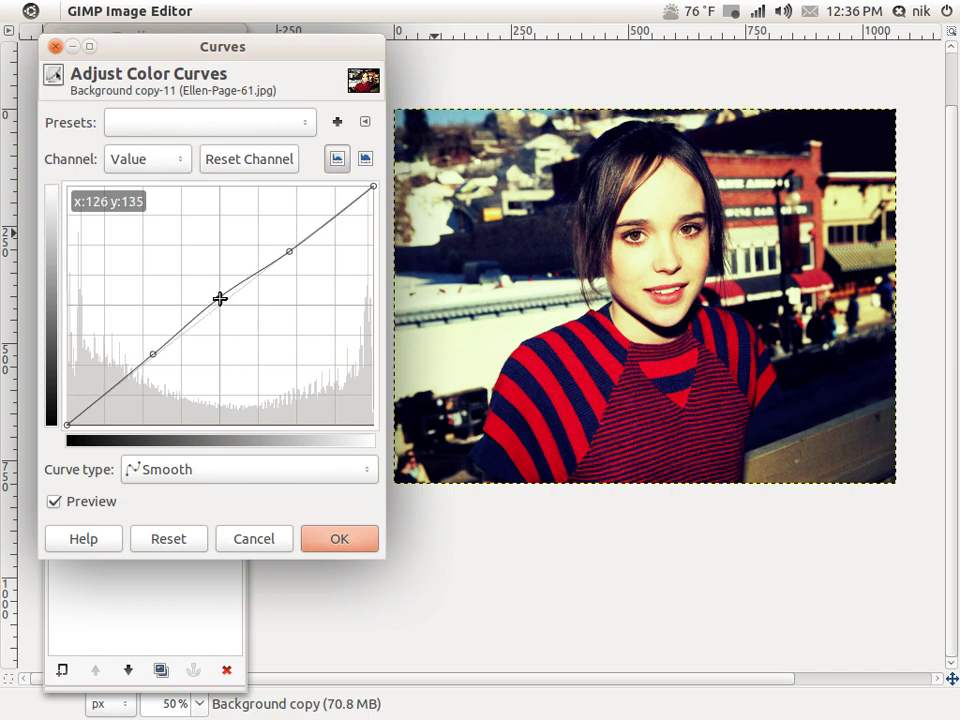
{"action": "left_click", "coordinate": [349, 541]}
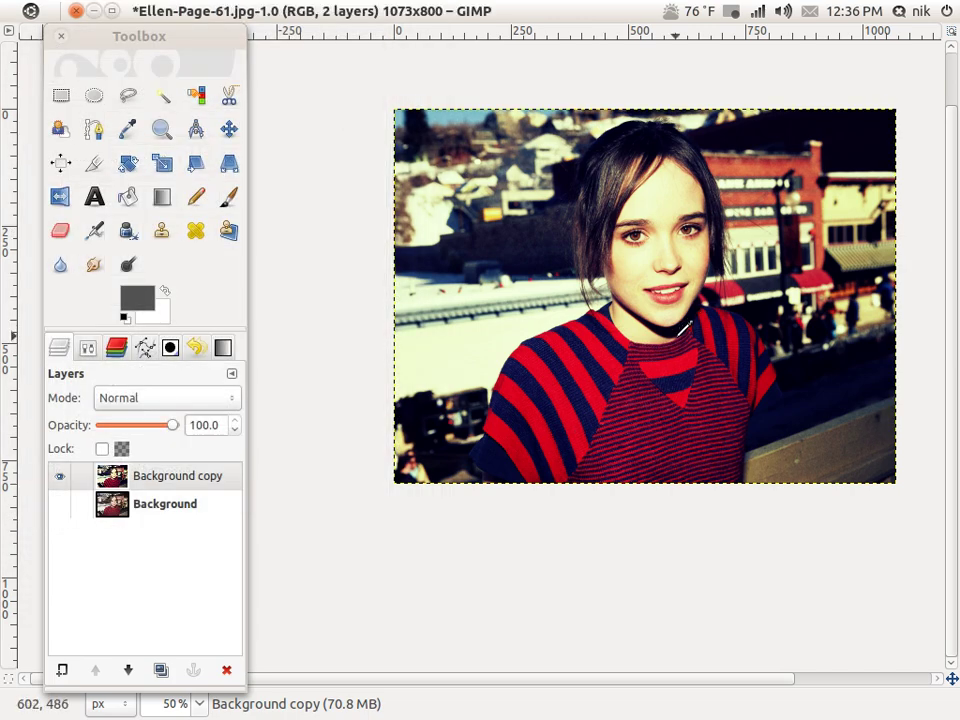
Bring the whole image back into view and move the Toolbox and Layers dock aside
{"action": "scroll", "coordinate": [700, 313], "scroll_direction": "up", "scroll_amount": 3}
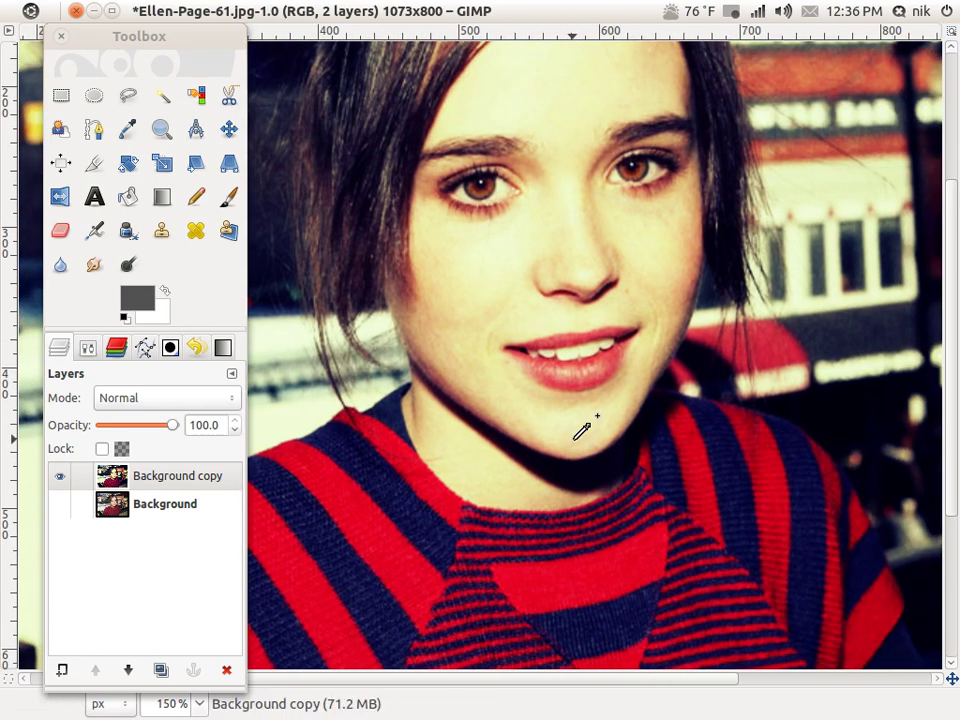
{"action": "scroll", "coordinate": [581, 430], "scroll_direction": "down", "scroll_amount": 2}
{"action": "left_click_drag", "start_coordinate": [581, 429], "coordinate": [614, 393]}
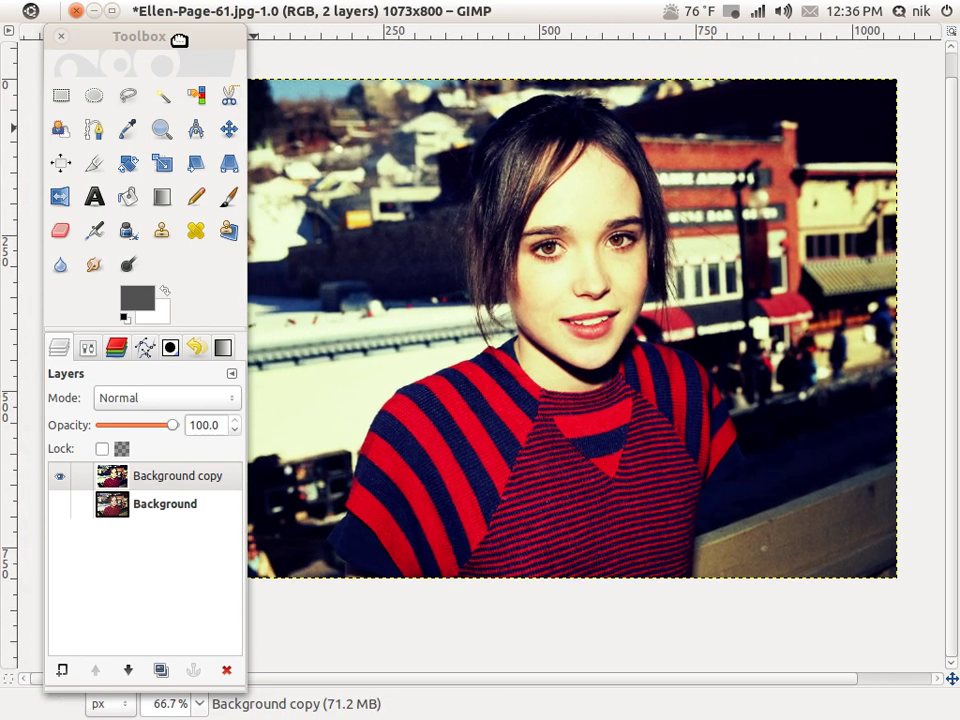
{"action": "left_click_drag", "start_coordinate": [165, 37], "coordinate": [130, 28]}
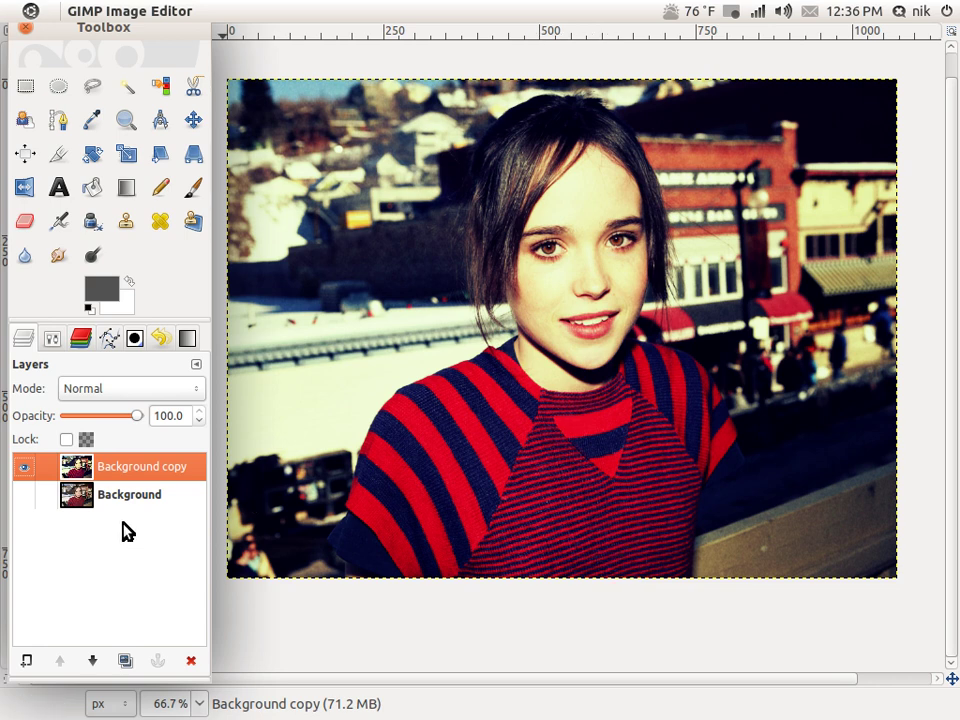
Toggle Background copy over Background to compare before and after, leaving both visible
{"action": "left_click", "coordinate": [24, 468]}
{"action": "left_click", "coordinate": [24, 498]}
{"action": "left_click", "coordinate": [24, 467]}
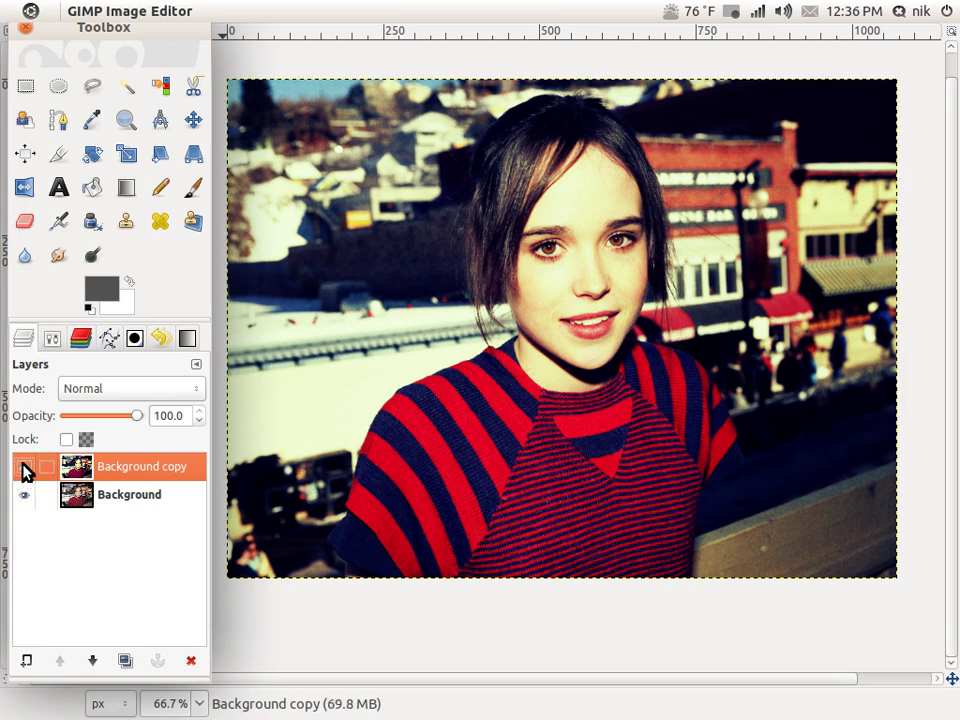
{"action": "left_click", "coordinate": [24, 467]}
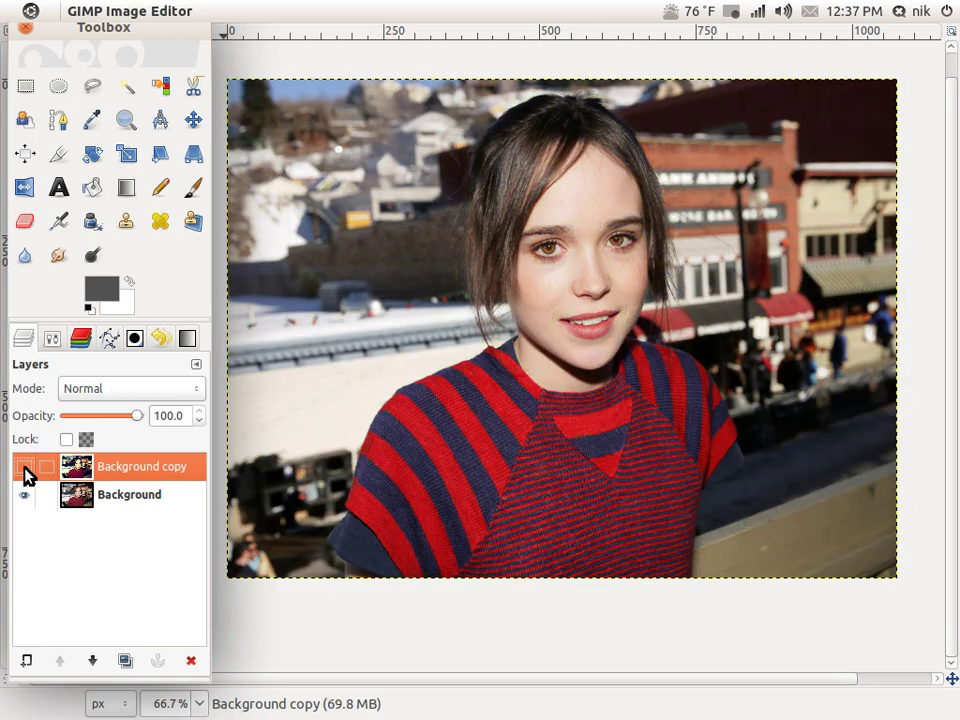
{"action": "left_click", "coordinate": [25, 470]}
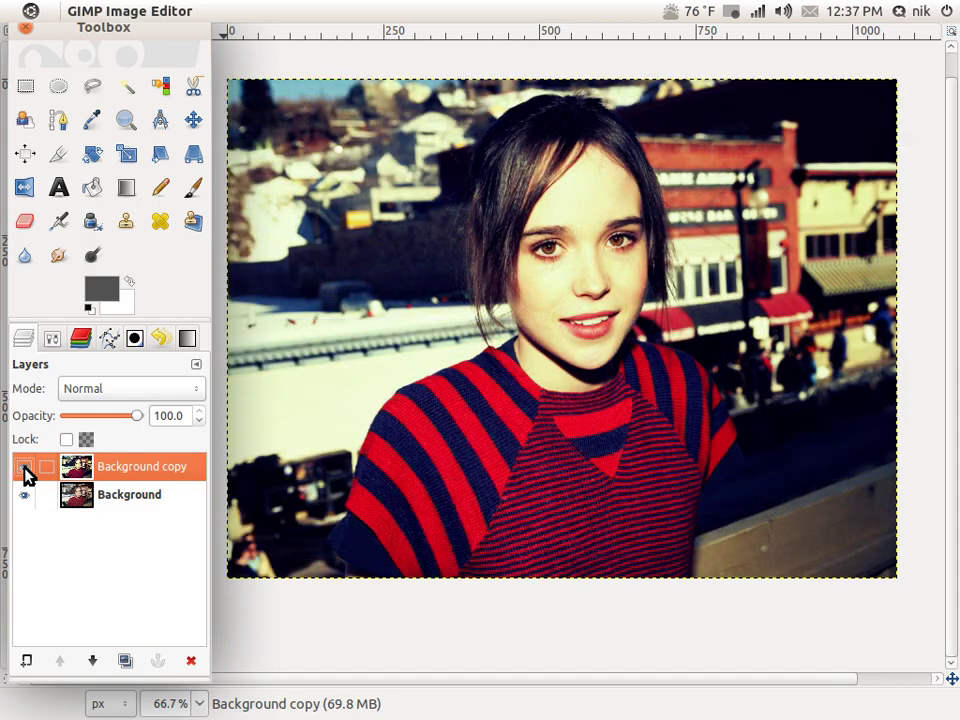
{"action": "left_click", "coordinate": [25, 470]}
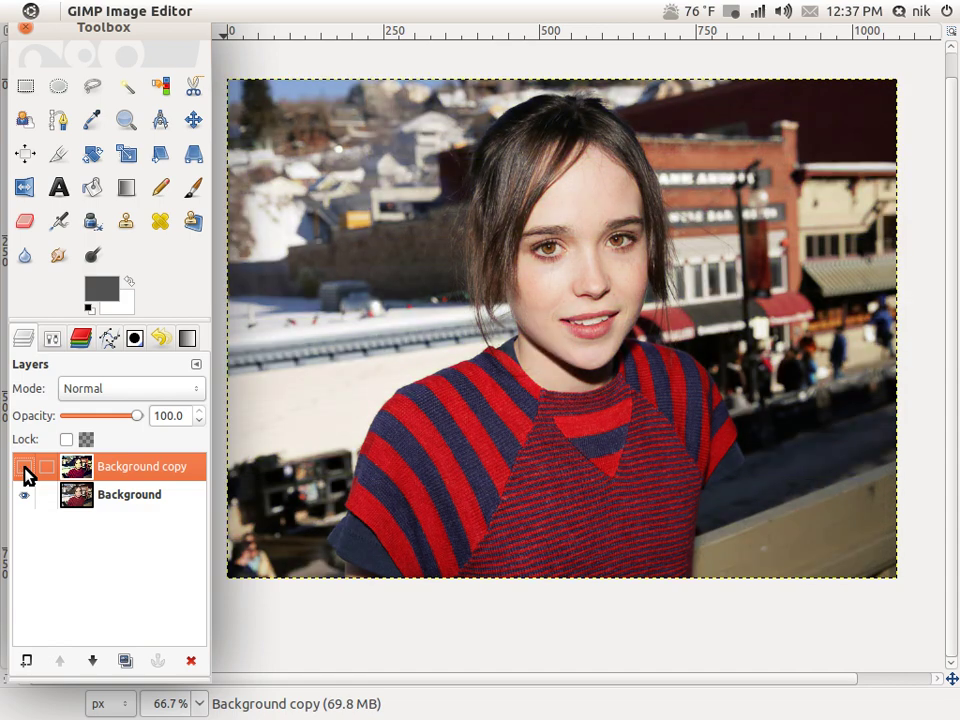
{"action": "left_click", "coordinate": [25, 470]}
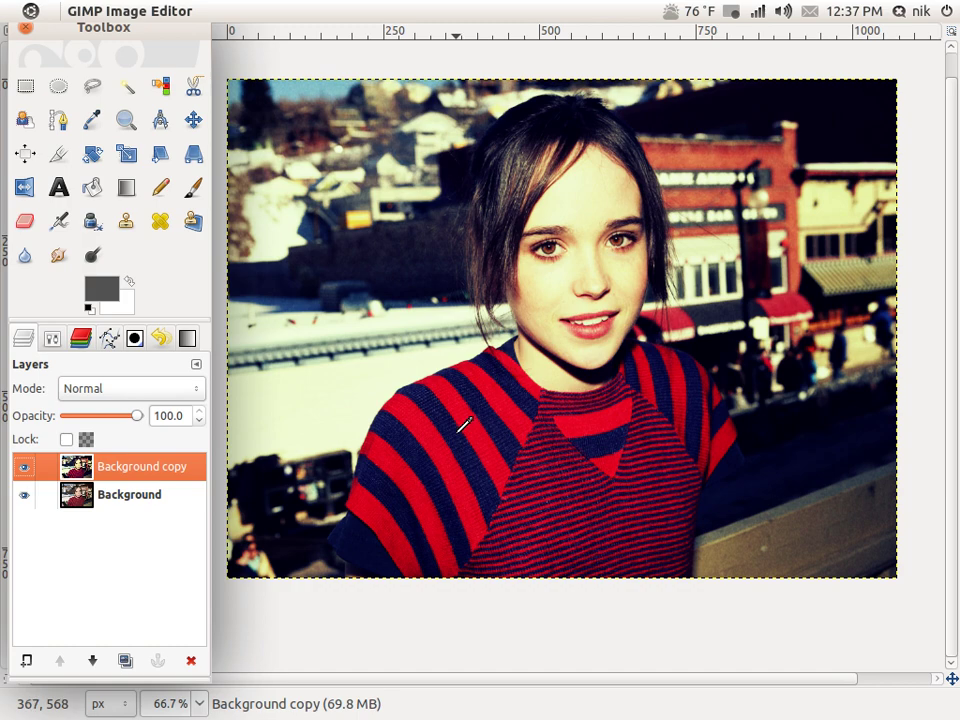
{"action": "left_click_drag", "start_coordinate": [160, 34], "coordinate": [150, 6]}
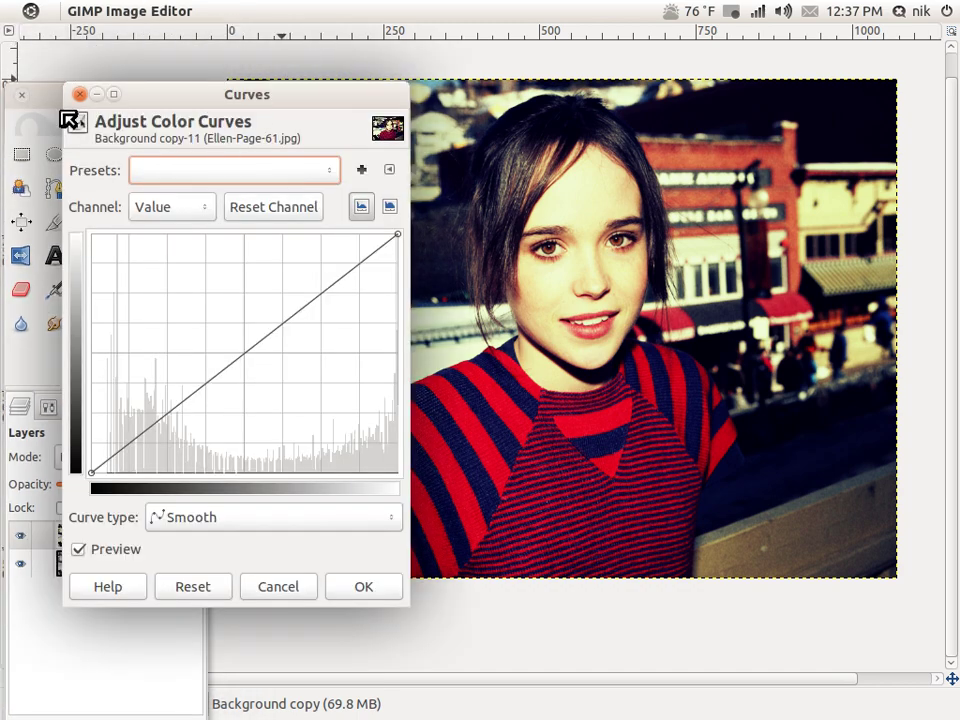
{"action": "left_click", "coordinate": [77, 94]}
Save the image as Ellen-Page-6.jpg, flattened, at JPEG quality 100
{"action": "left_click", "coordinate": [179, 12]}
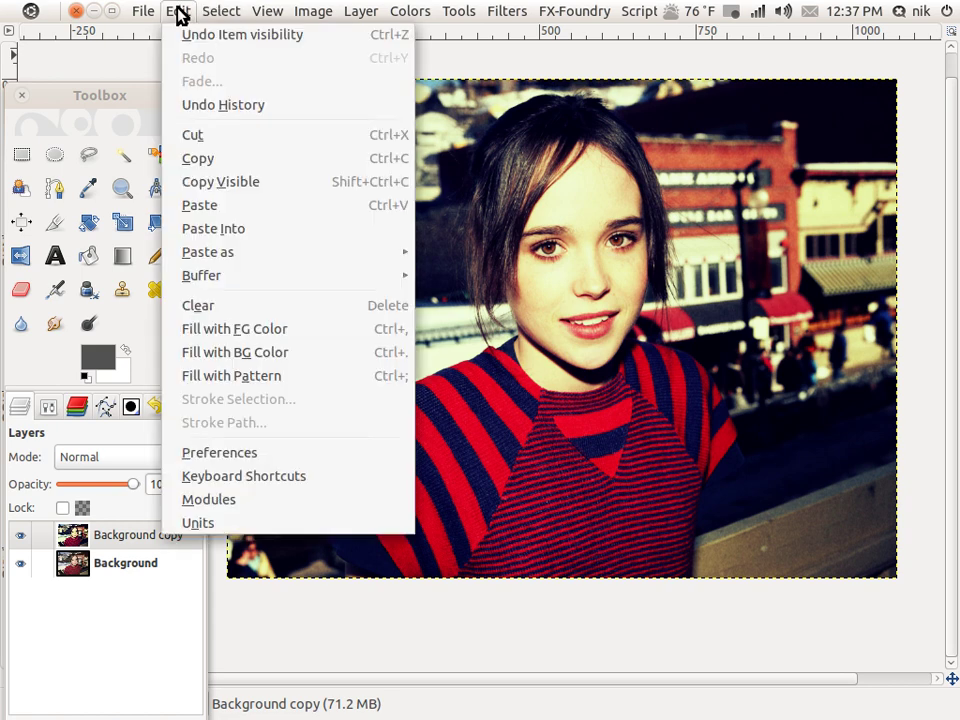
{"action": "mouse_move", "coordinate": [143, 11]}
{"action": "left_click", "coordinate": [180, 208]}
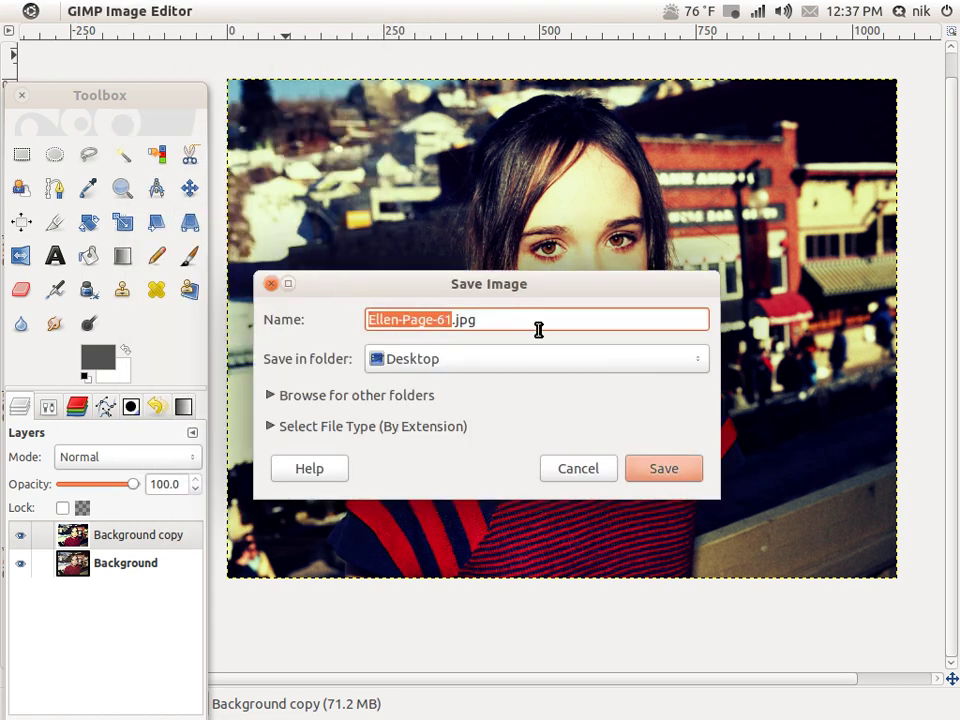
{"action": "key", "text": "Right"}
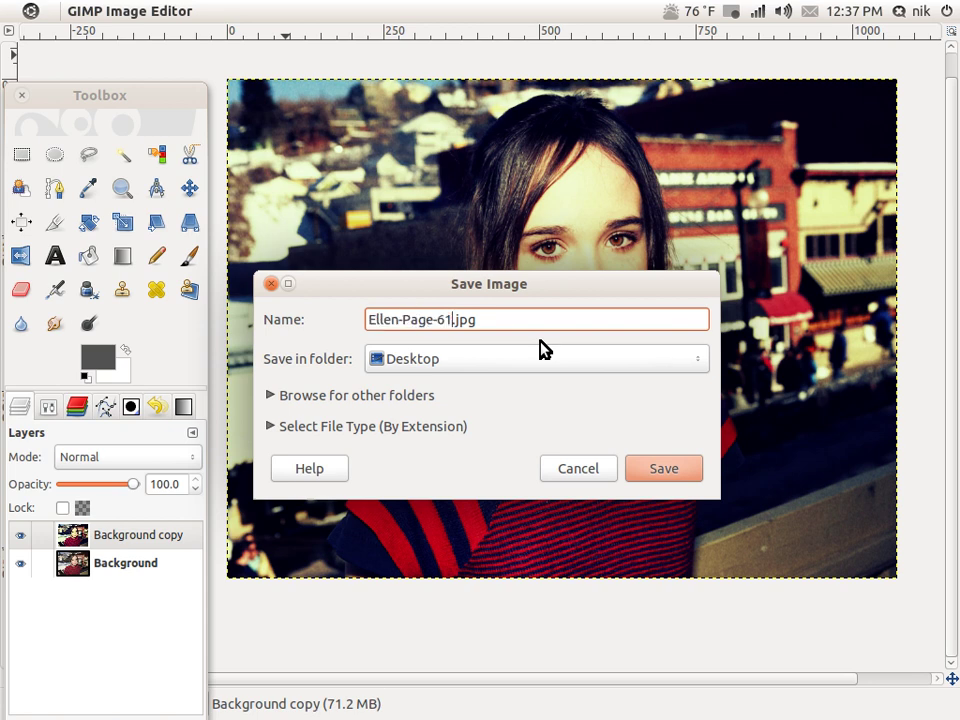
{"action": "key", "text": "BackSpace"}
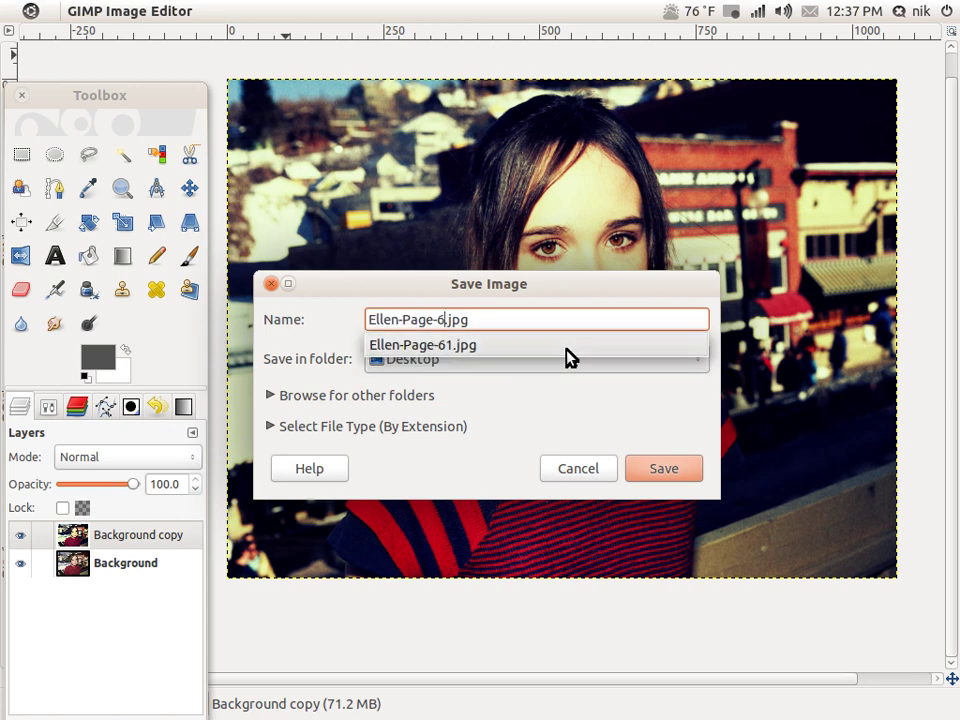
{"action": "left_click", "coordinate": [653, 460]}
{"action": "left_click", "coordinate": [648, 474]}
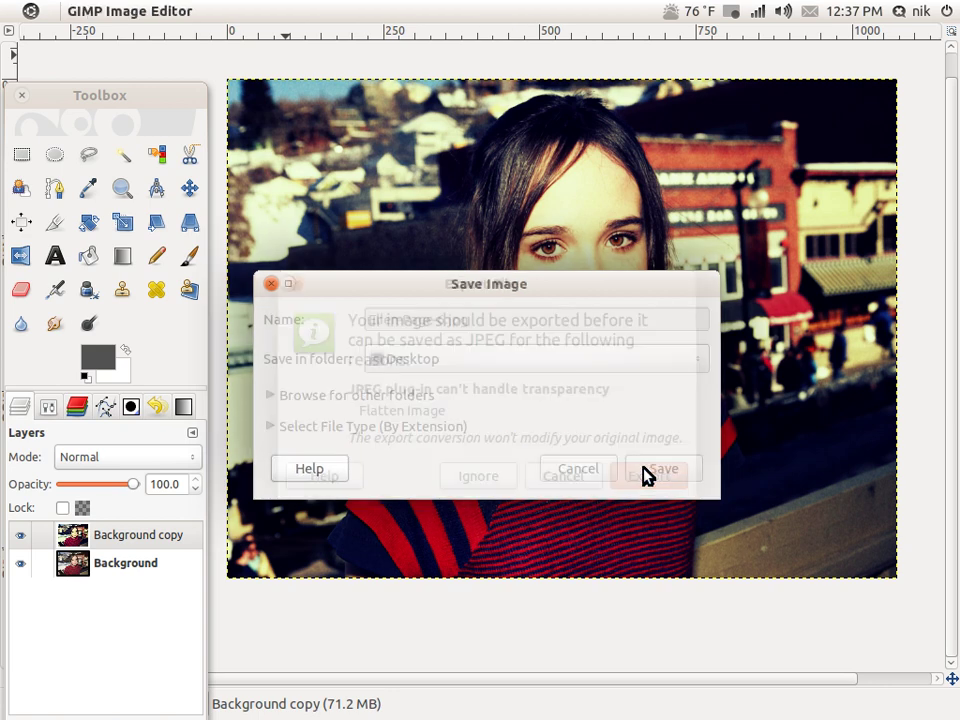
{"action": "left_click_drag", "start_coordinate": [527, 313], "coordinate": [574, 317]}
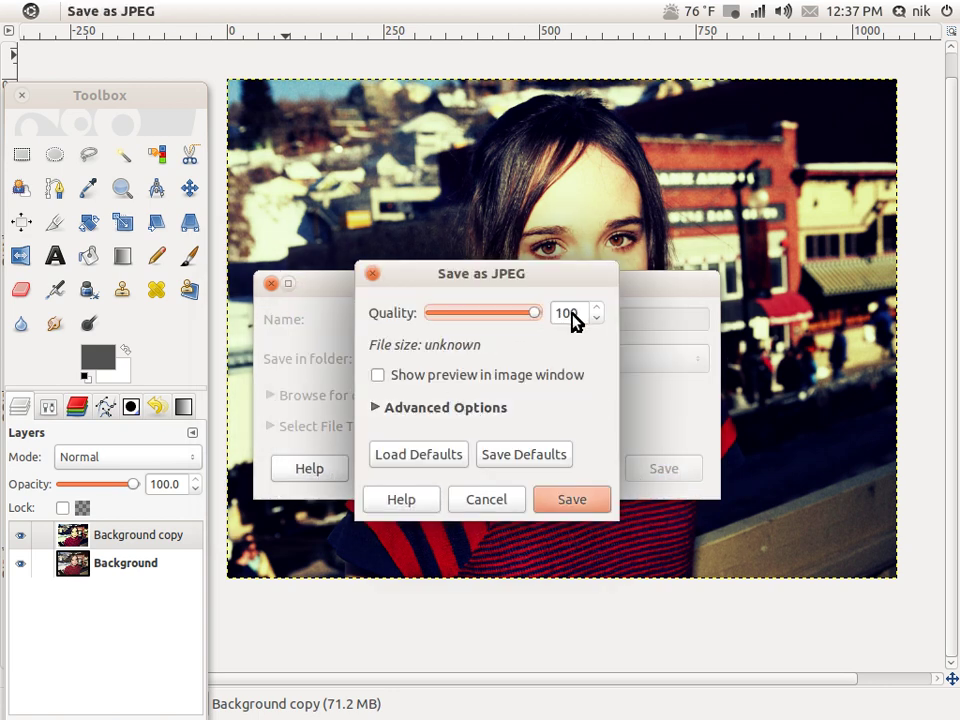
{"action": "left_click", "coordinate": [574, 508]}
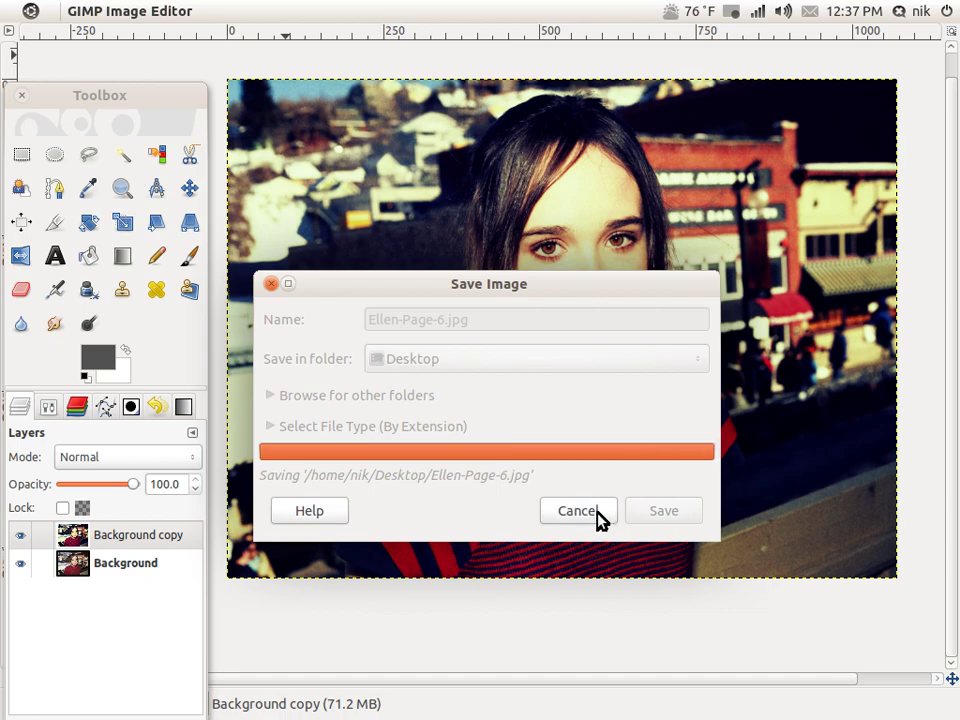
{"action": "left_click", "coordinate": [94, 11]}
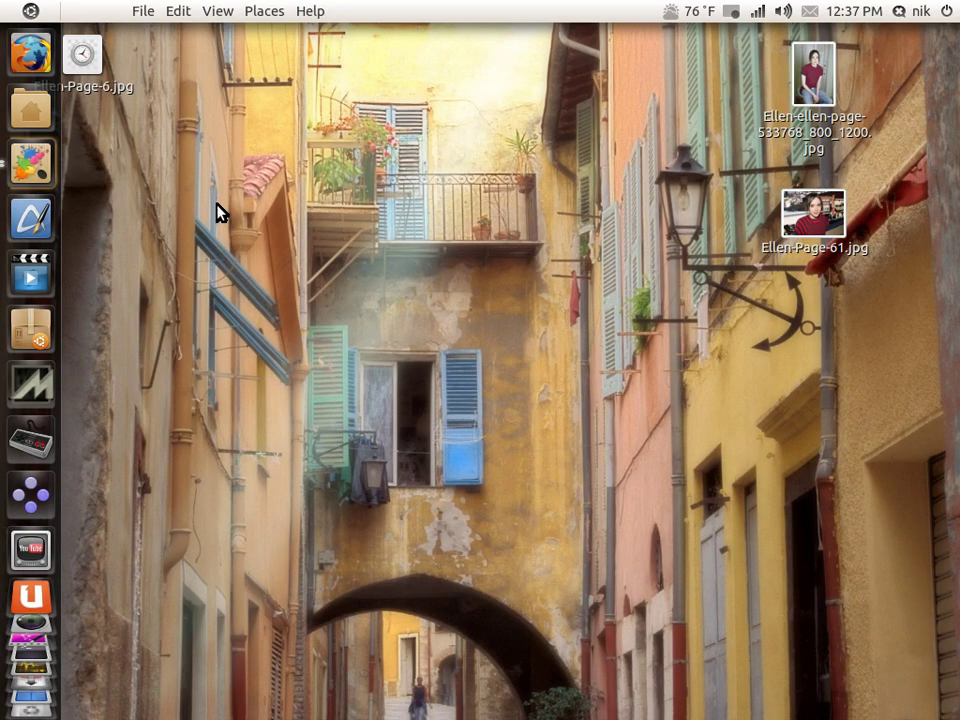
Place Ellen-Page-61.jpg beside Ellen-Page-6.jpg and open it maximized in Image Viewer
{"action": "left_click_drag", "start_coordinate": [130, 92], "coordinate": [476, 157]}
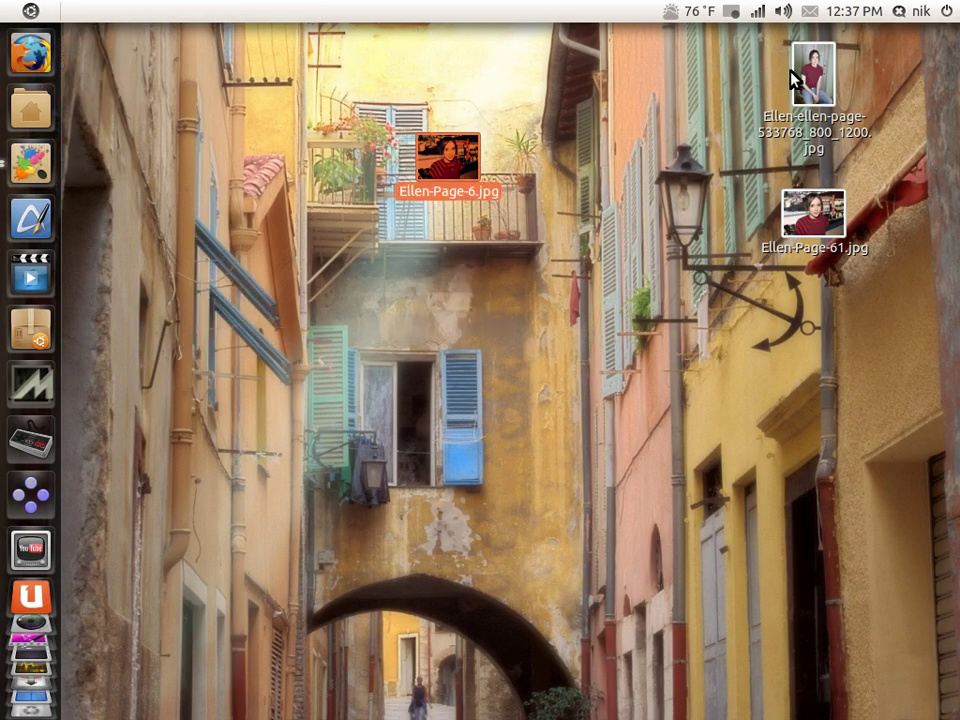
{"action": "right_click", "coordinate": [795, 80]}
{"action": "key", "text": "Escape"}
{"action": "left_click_drag", "start_coordinate": [812, 214], "coordinate": [224, 170]}
{"action": "double_click", "coordinate": [224, 170]}
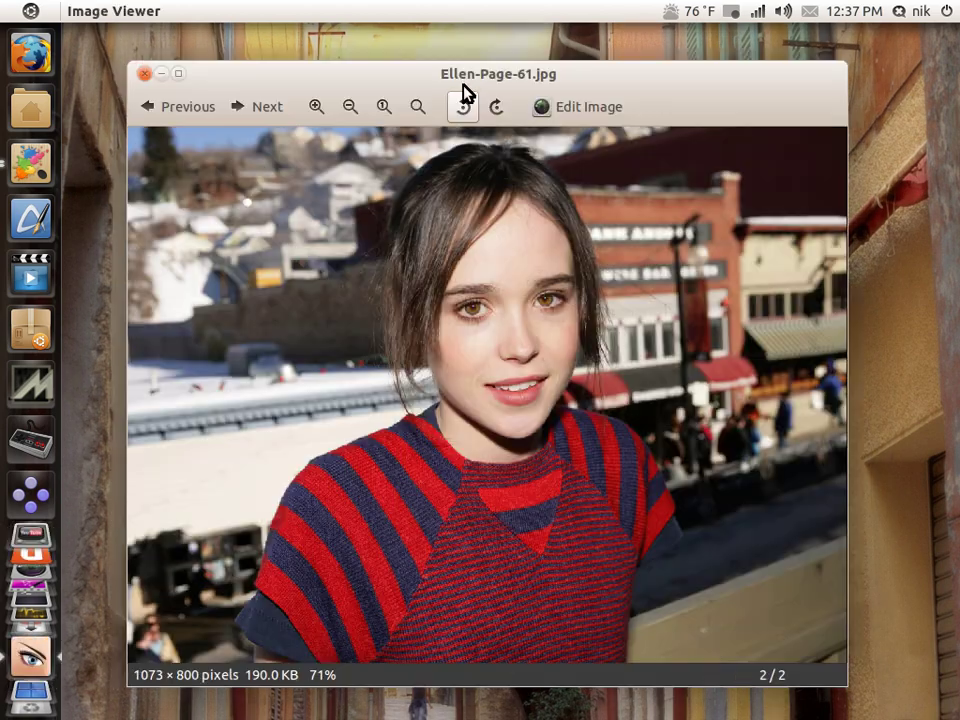
{"action": "left_click_drag", "start_coordinate": [465, 78], "coordinate": [458, 14]}
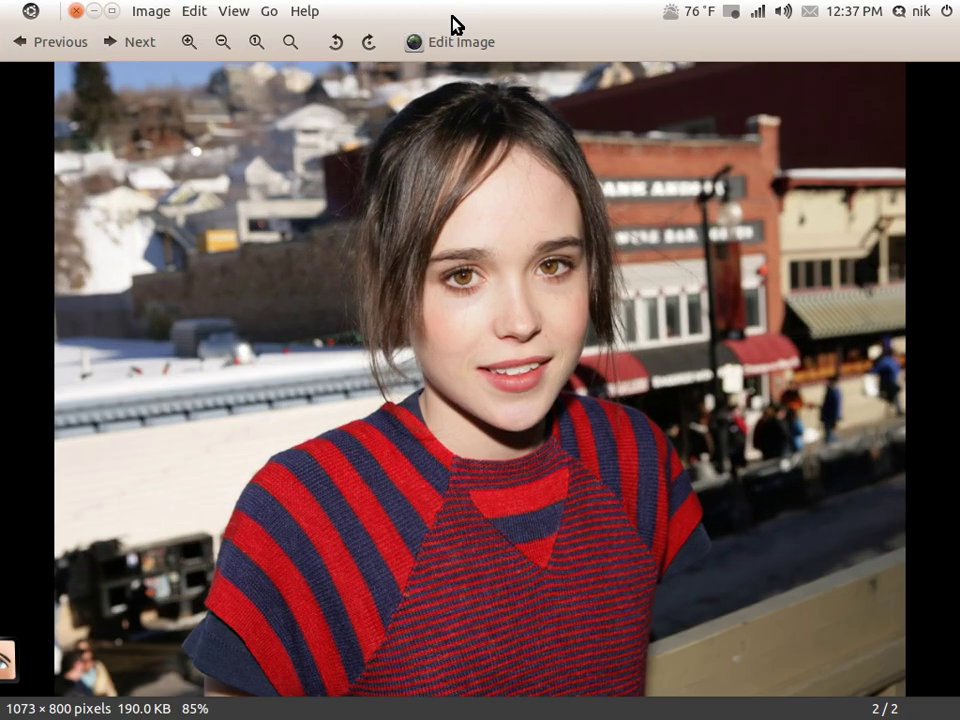
Flip between Ellen-Page-61.jpg and Ellen-Page-6.jpg, ending on the edit in a floating window
{"action": "left_click", "coordinate": [116, 44]}
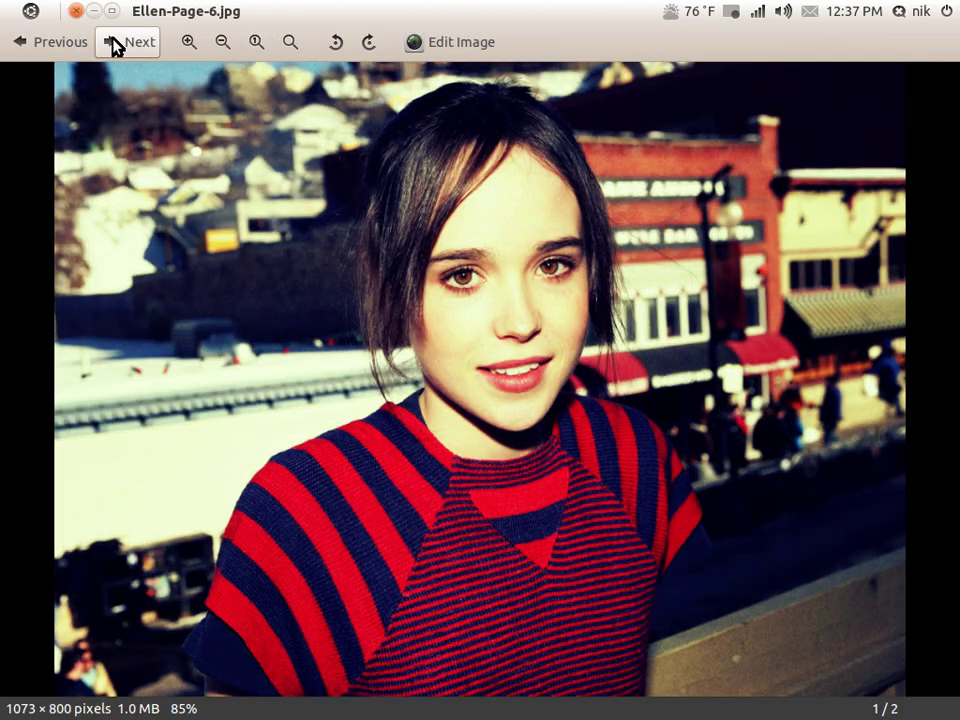
{"action": "left_click", "coordinate": [115, 42]}
{"action": "left_click", "coordinate": [114, 42]}
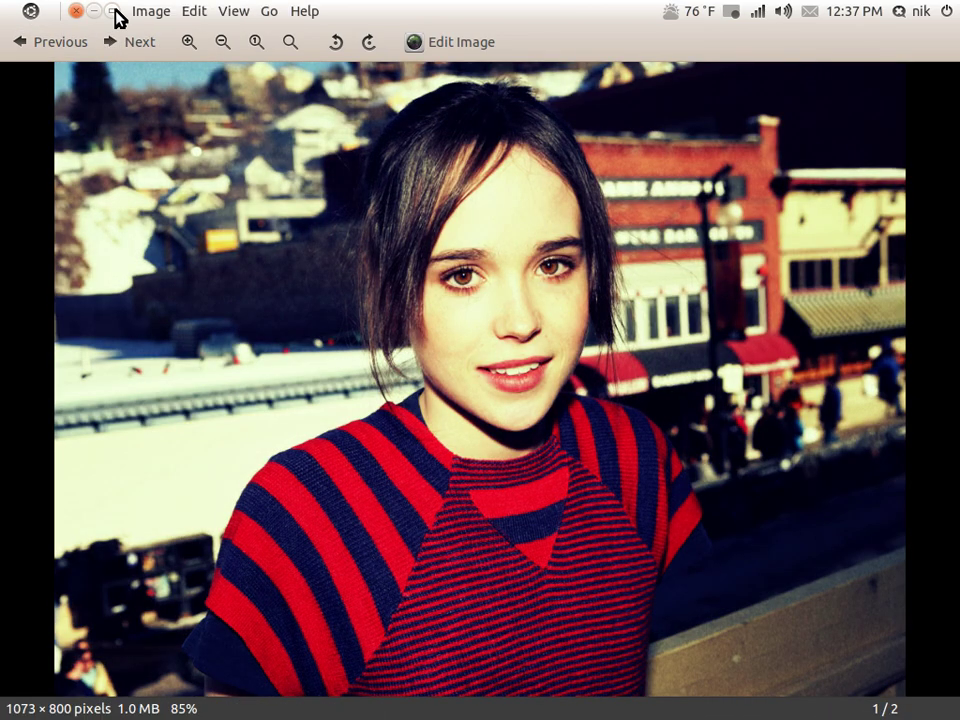
{"action": "left_click", "coordinate": [113, 11]}
{"action": "left_click_drag", "start_coordinate": [398, 100], "coordinate": [390, 69]}
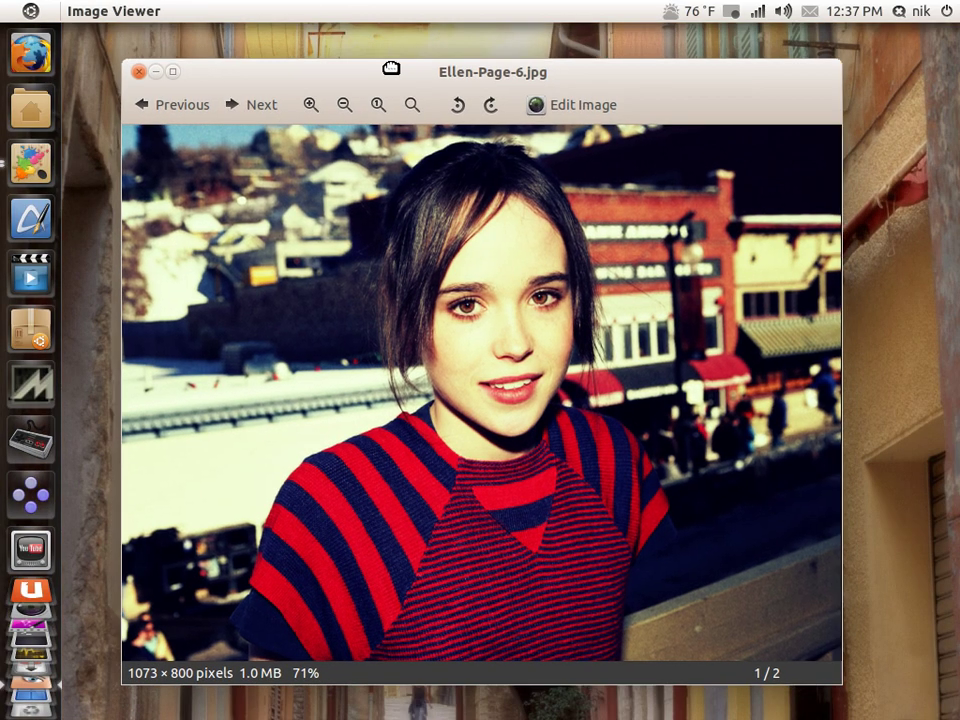